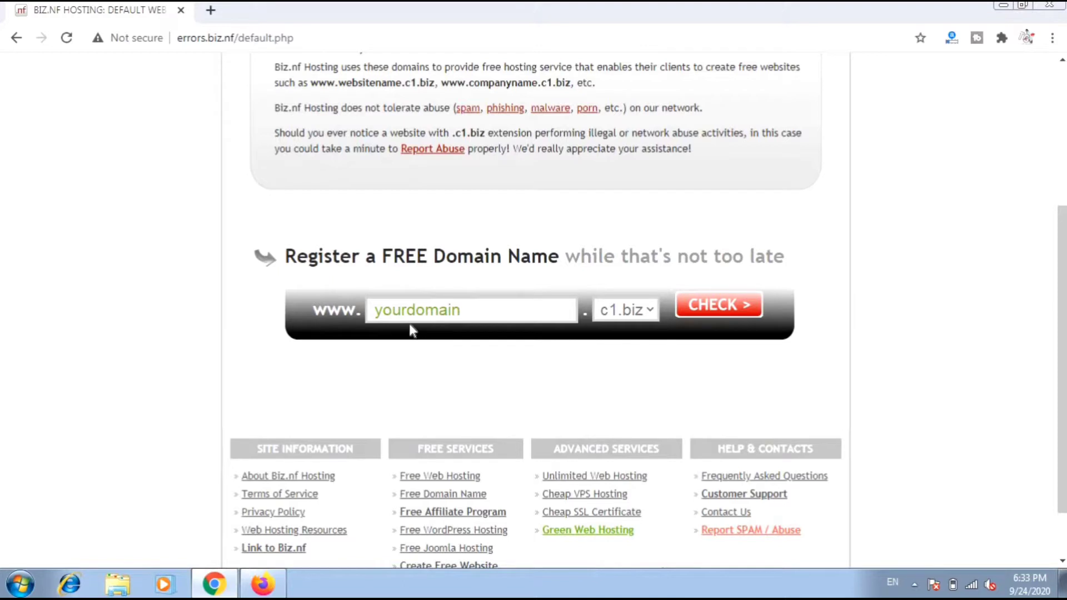
- Check the availability of the domain name "yourdomain" with the c1.biz extension and review the domain options
left_click(606, 319)
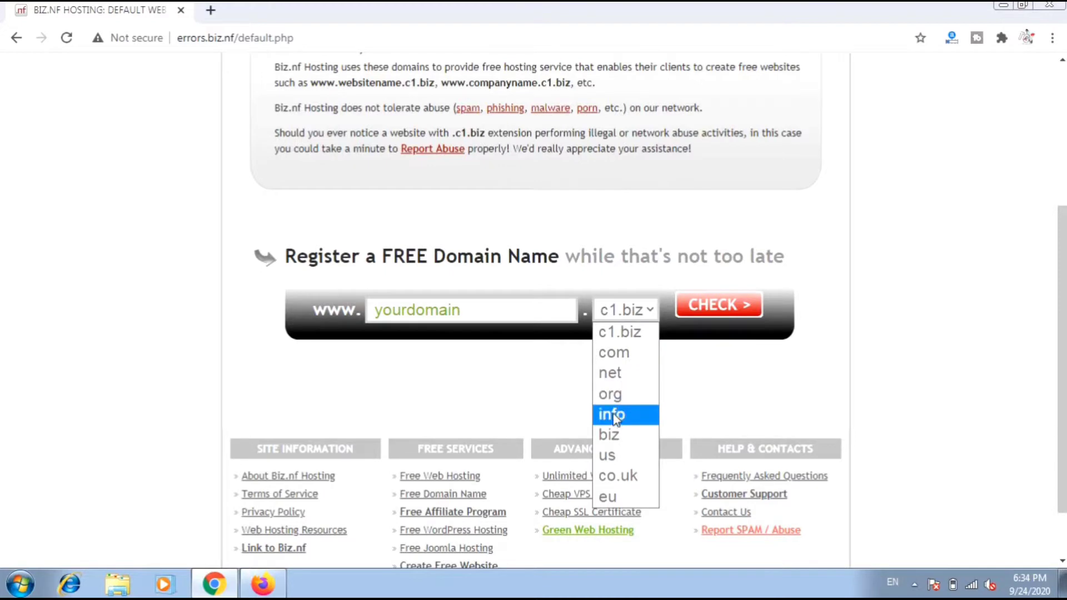
left_click(607, 339)
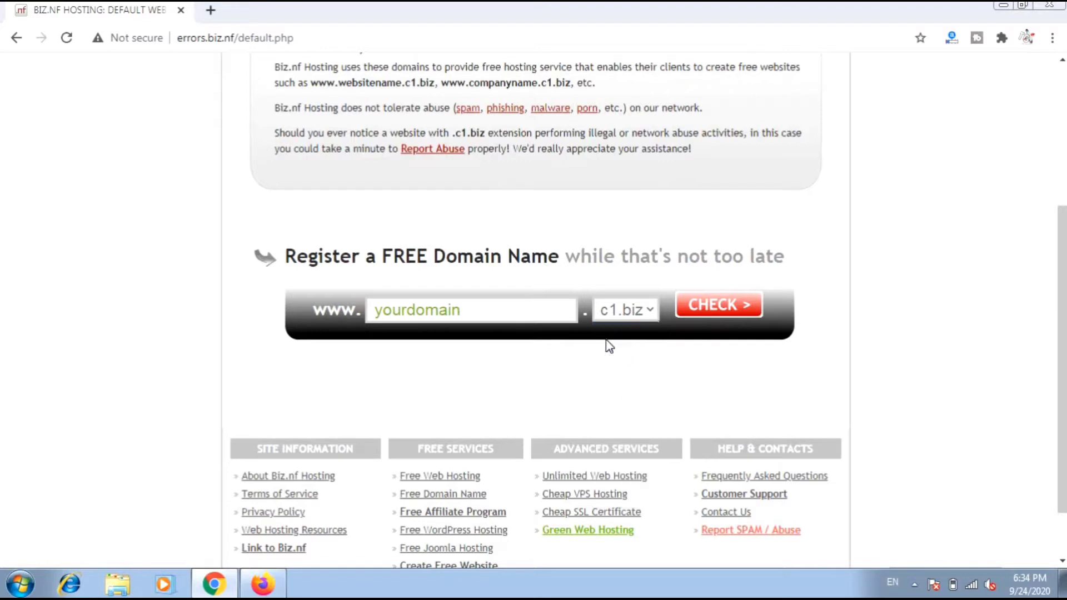
left_click(703, 322)
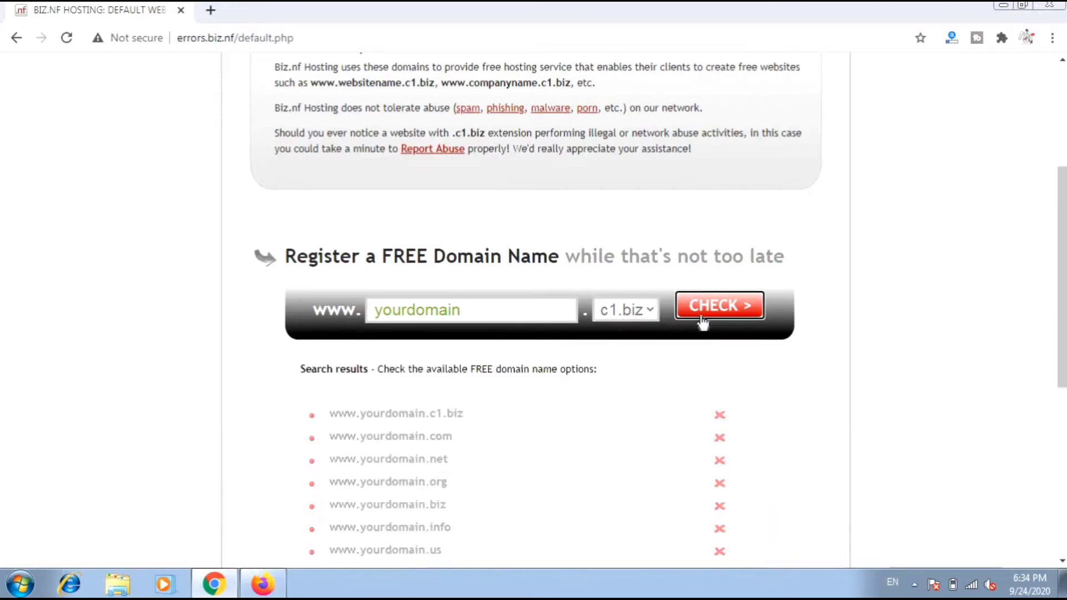
scroll(624, 358, "down", 3)
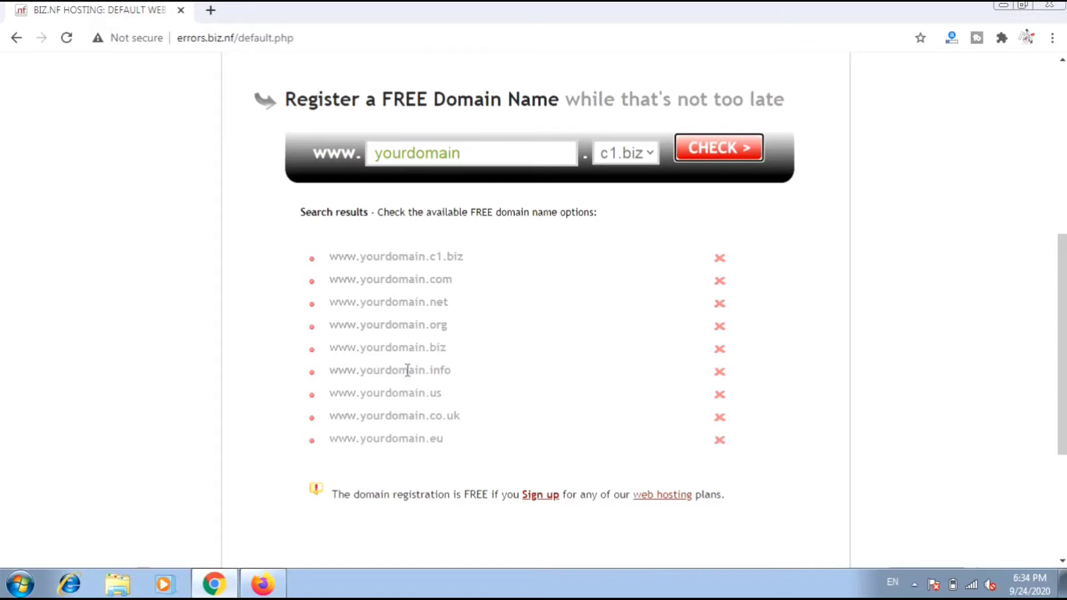
scroll(407, 370, "down", 4)
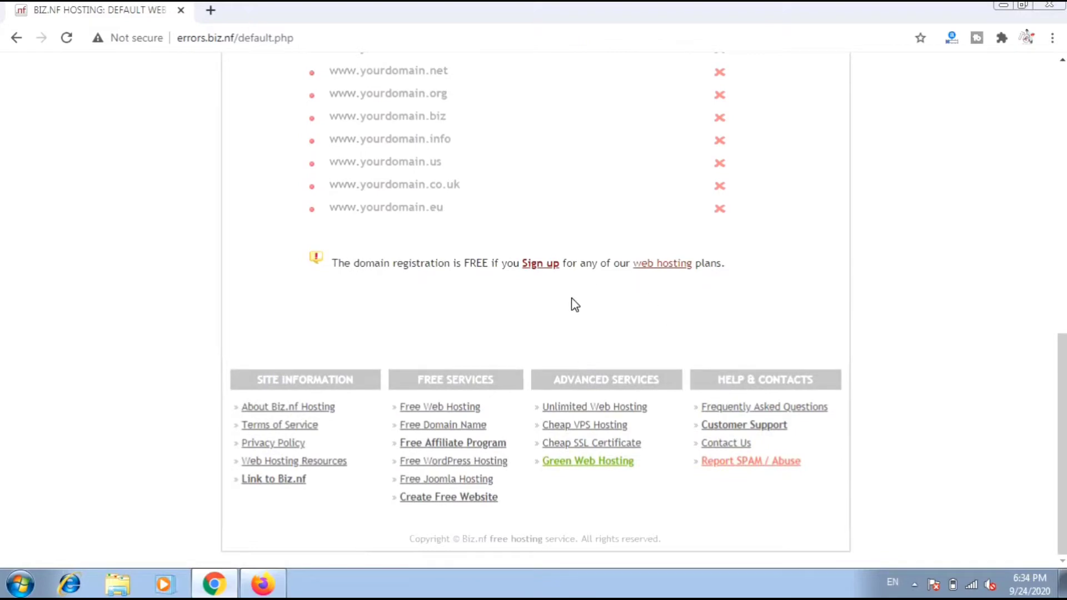
scroll(571, 305, "up", 7)
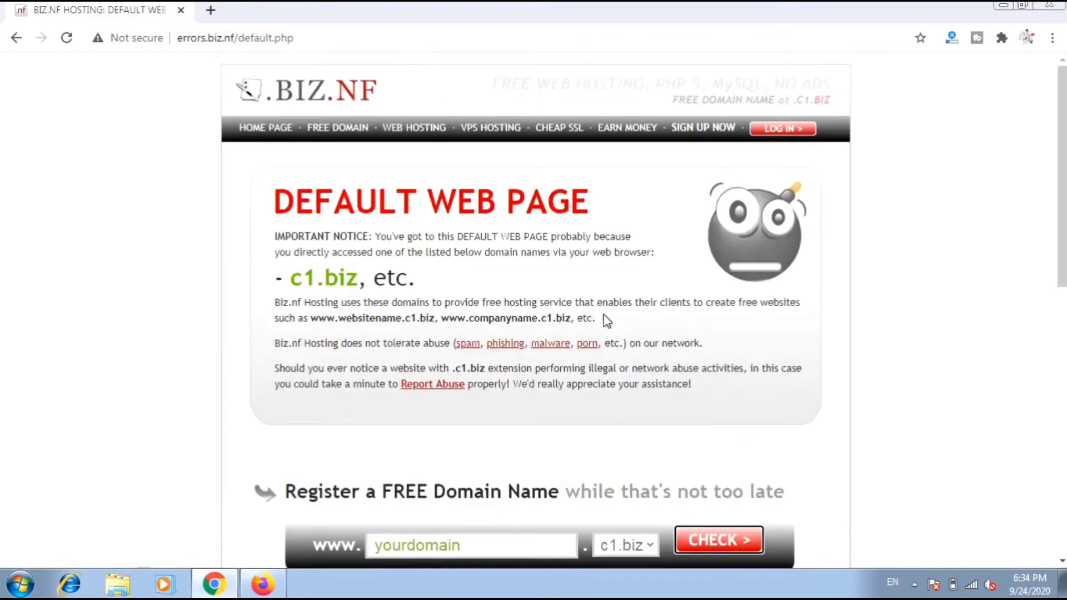
scroll(648, 350, "down", 5)
left_click(712, 316)
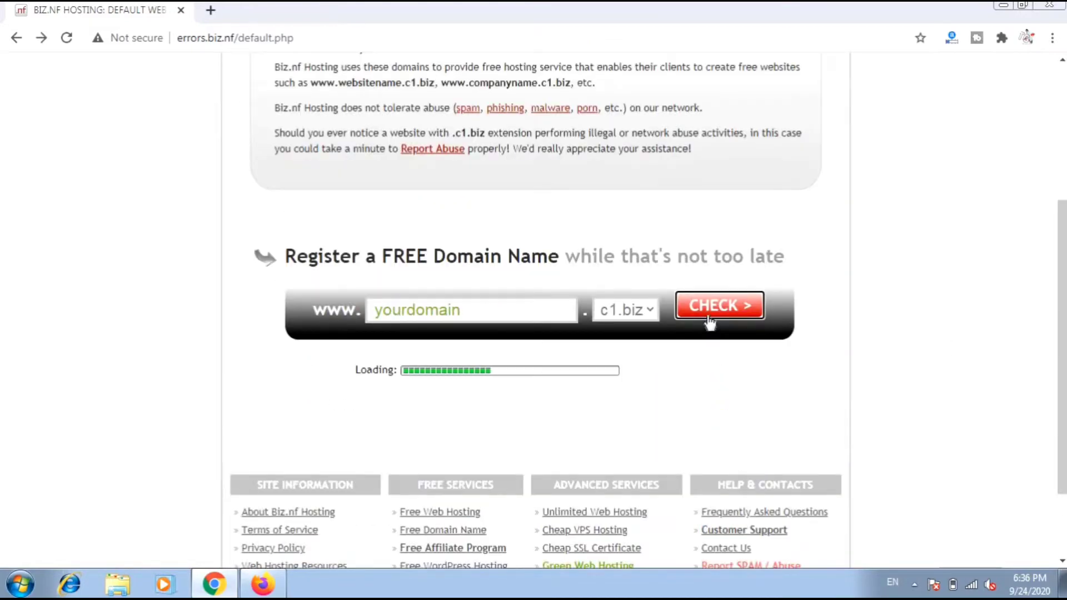
scroll(695, 381, "down", 7)
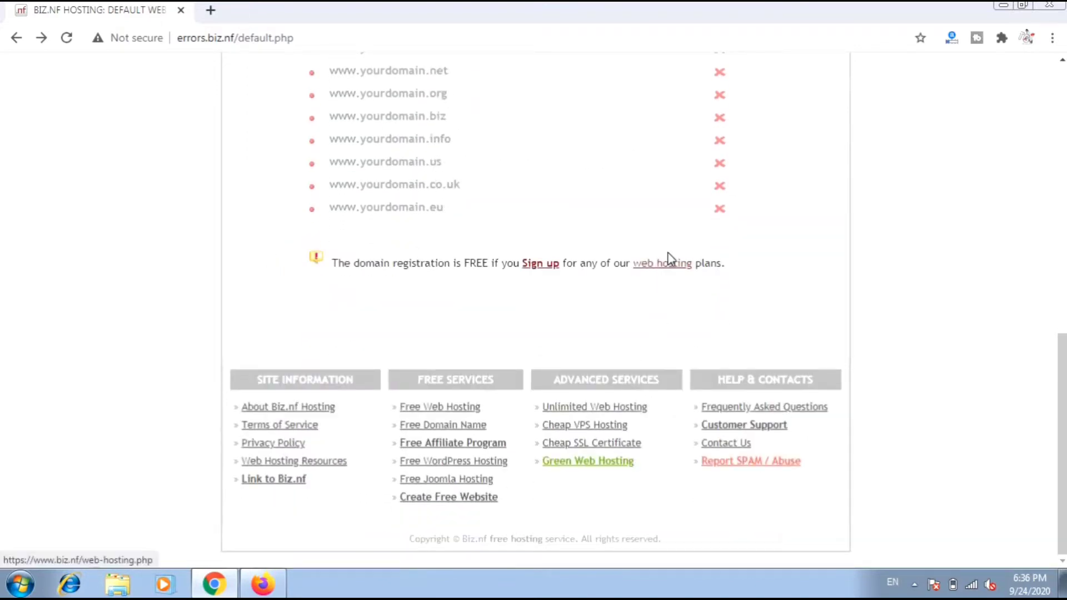
- Open the web hosting plans page, compare the plans and sign up for the free one
left_click(669, 267)
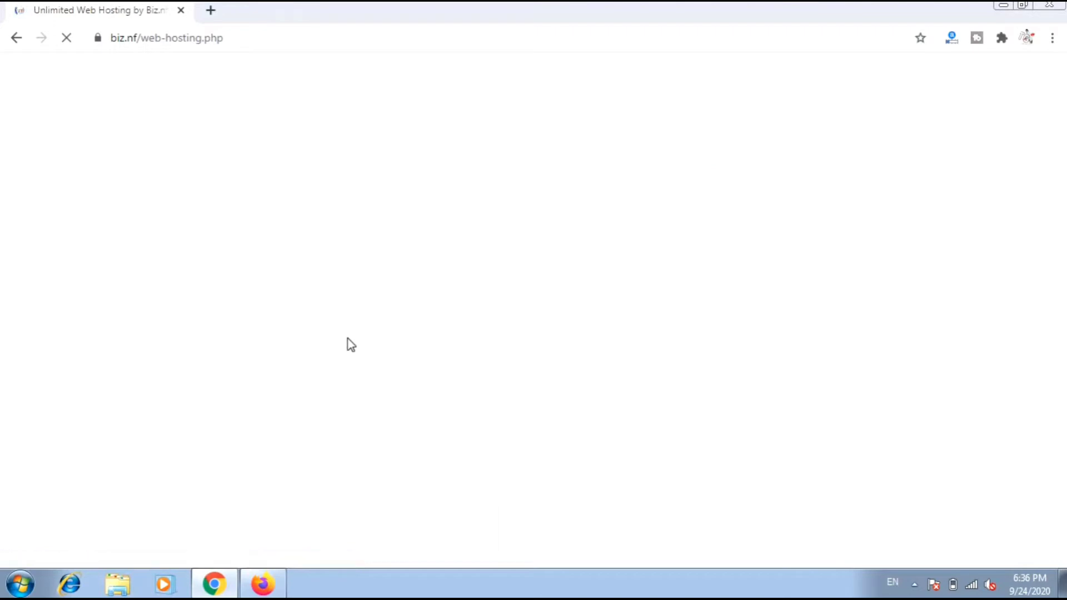
scroll(444, 312, "down", 8)
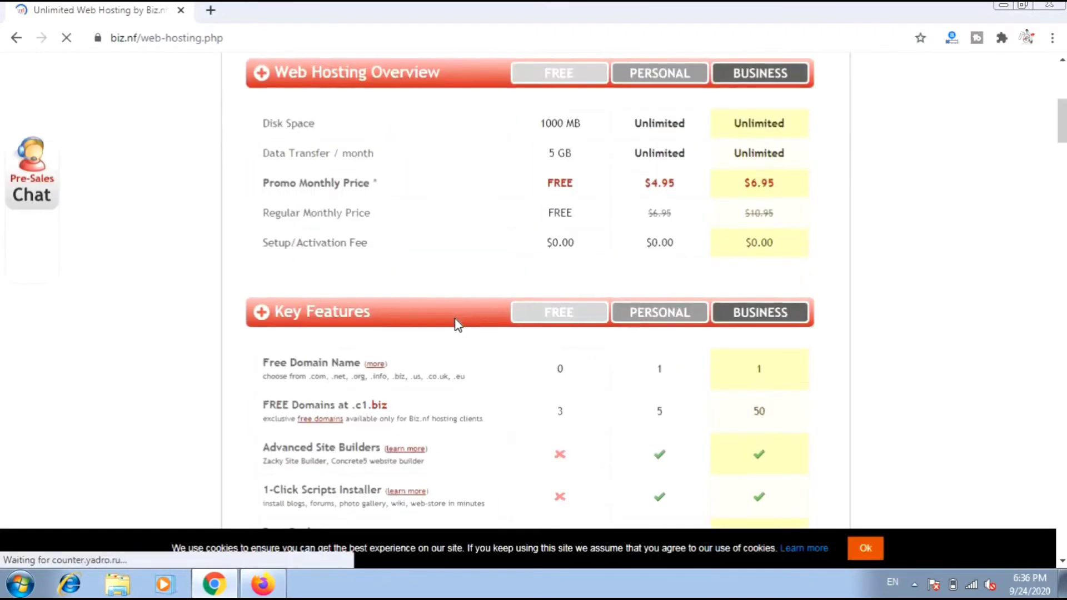
scroll(472, 318, "down", 10)
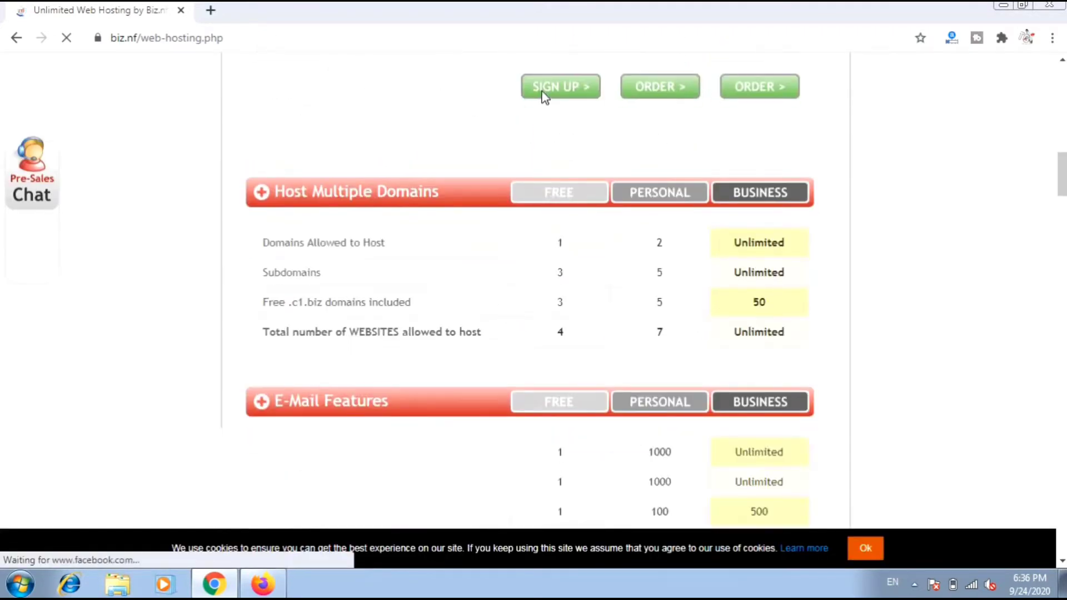
scroll(527, 204, "up", 5)
scroll(530, 212, "down", 15)
scroll(517, 361, "up", 8)
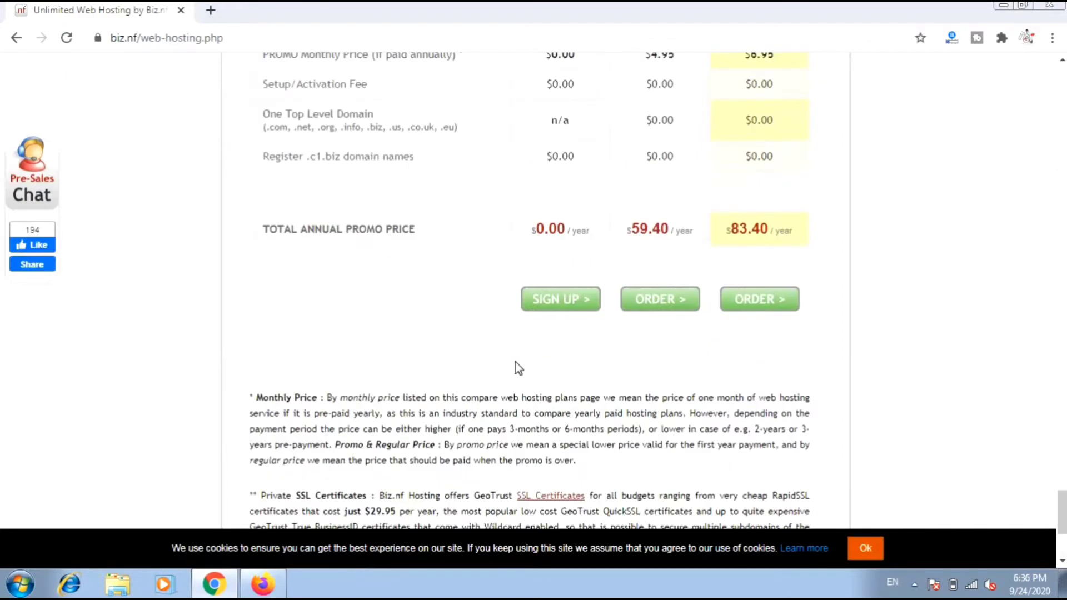
left_click(554, 309)
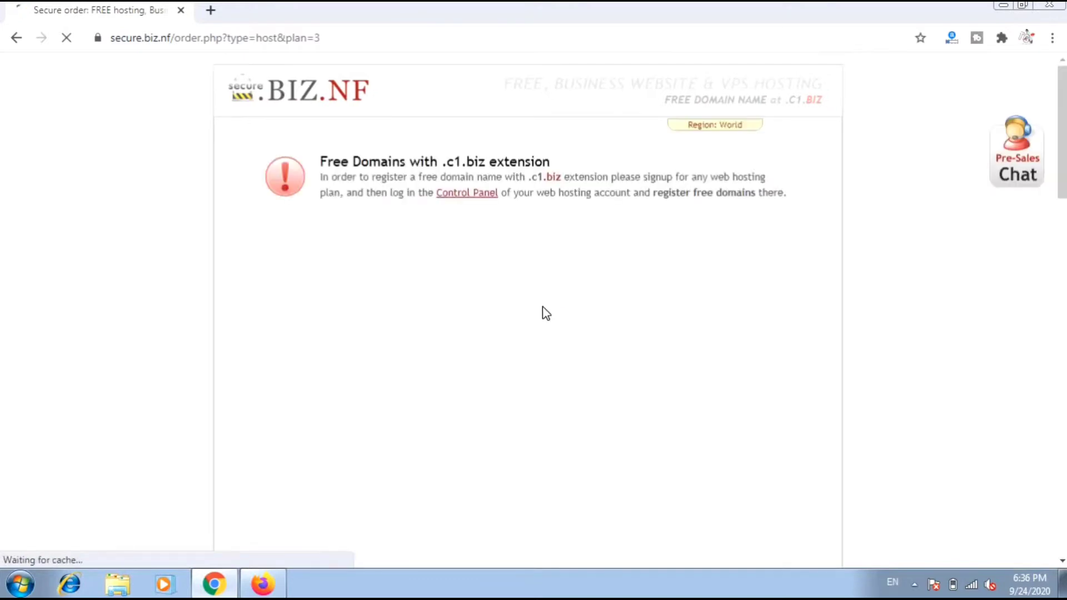
- Continue the order to the account information stage with the FREE Hosting plan and no optional domain, SSL certificate or VPS
scroll(465, 285, "down", 1)
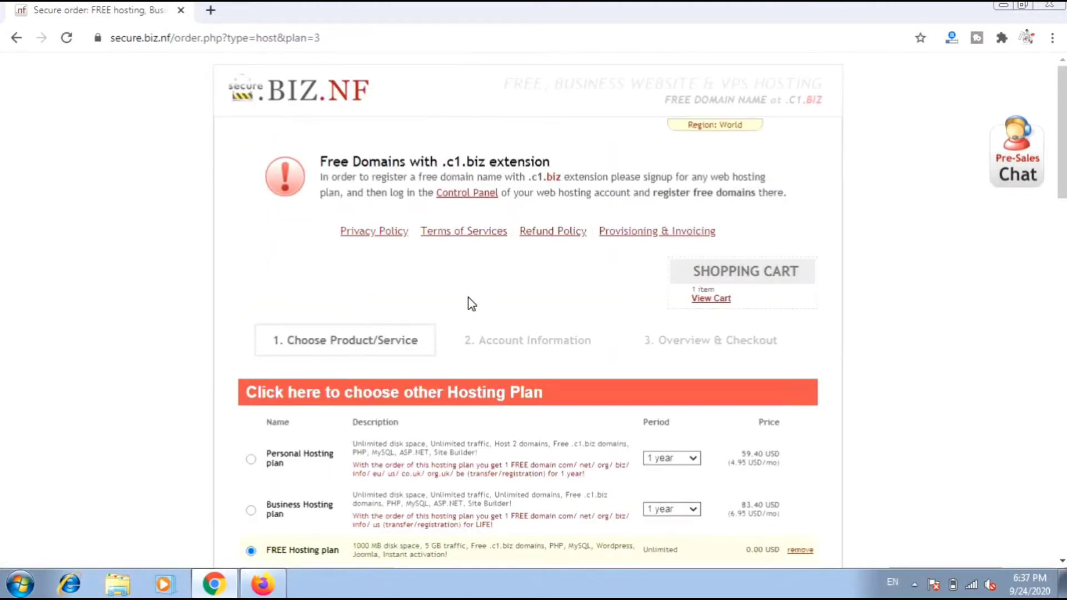
scroll(472, 304, "down", 4)
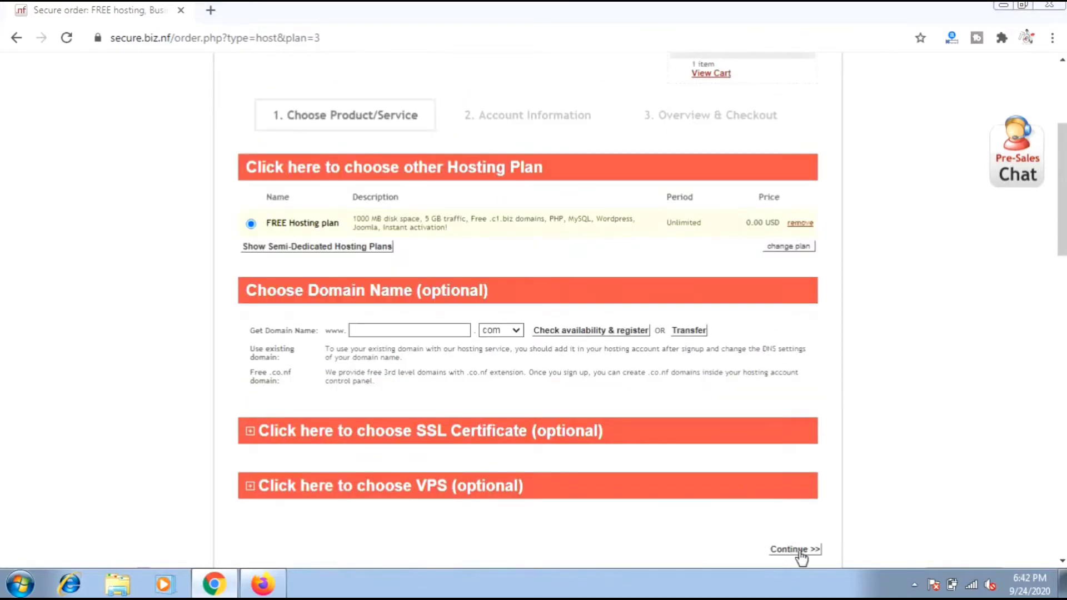
scroll(1062, 223, "down", 2)
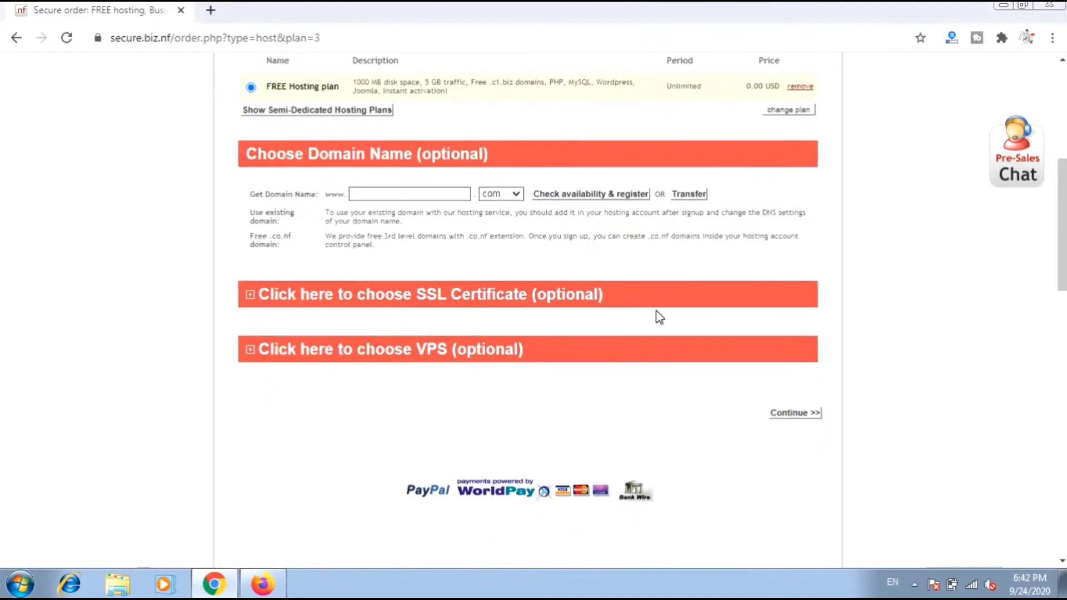
left_click(802, 421)
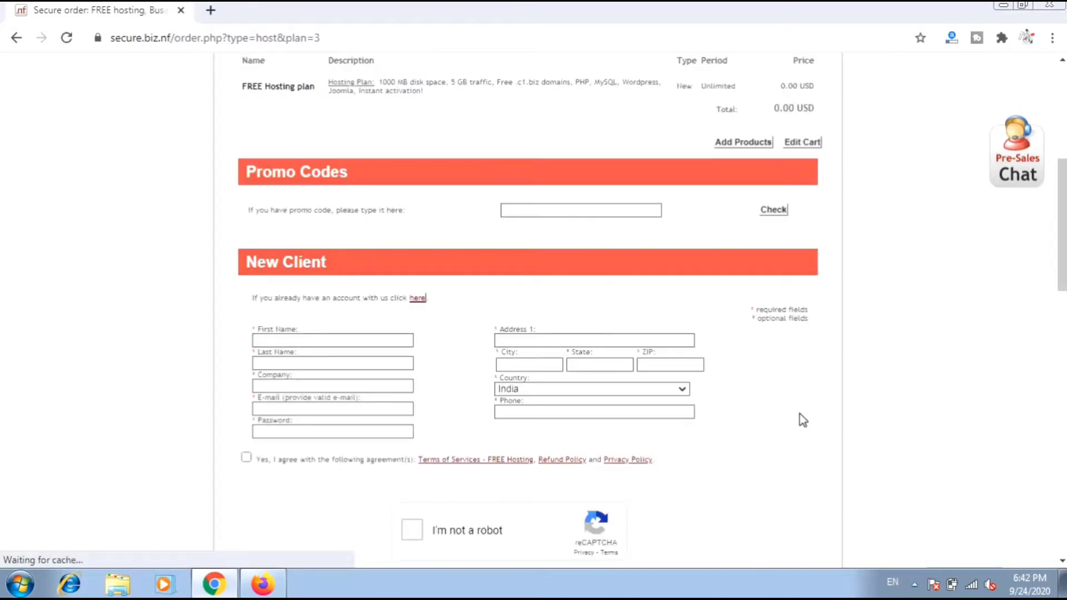
- Review the new client registration form and agree to the free hosting terms, refund policy and privacy policy
scroll(332, 389, "up", 5)
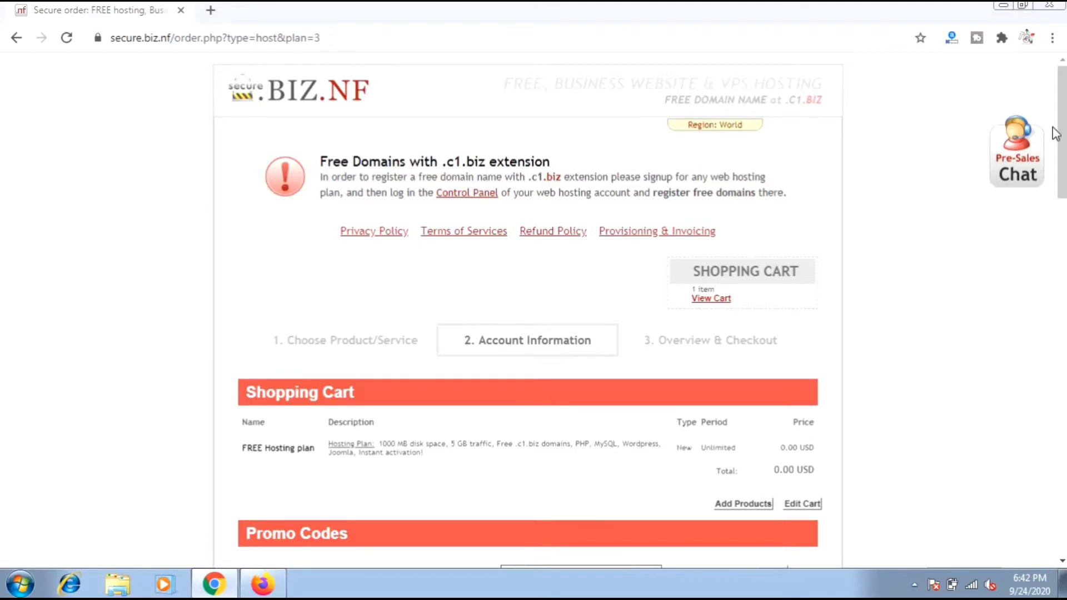
scroll(422, 429, "down", 10)
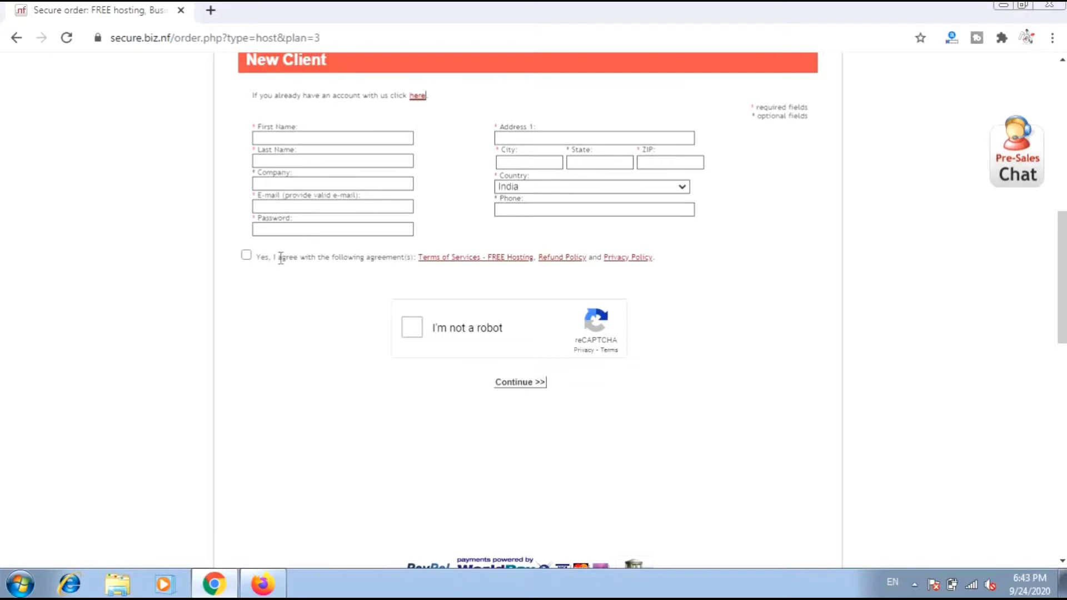
left_click(247, 256)
- Log in to the hosting control panel from the Biz.nf home page and review the hosting account statistics
key("alt+Left")
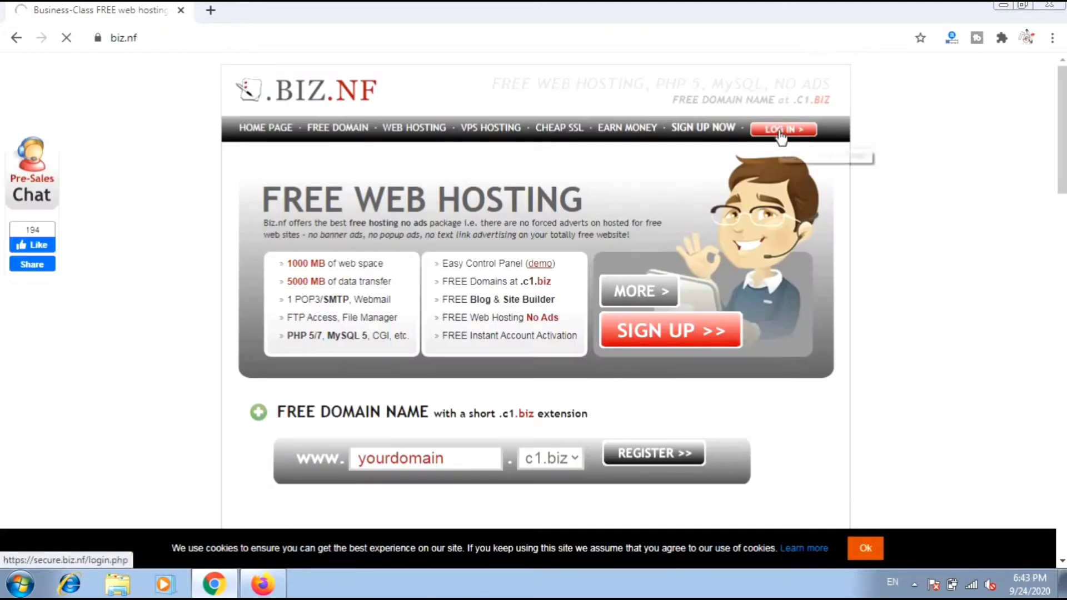
left_click(782, 135)
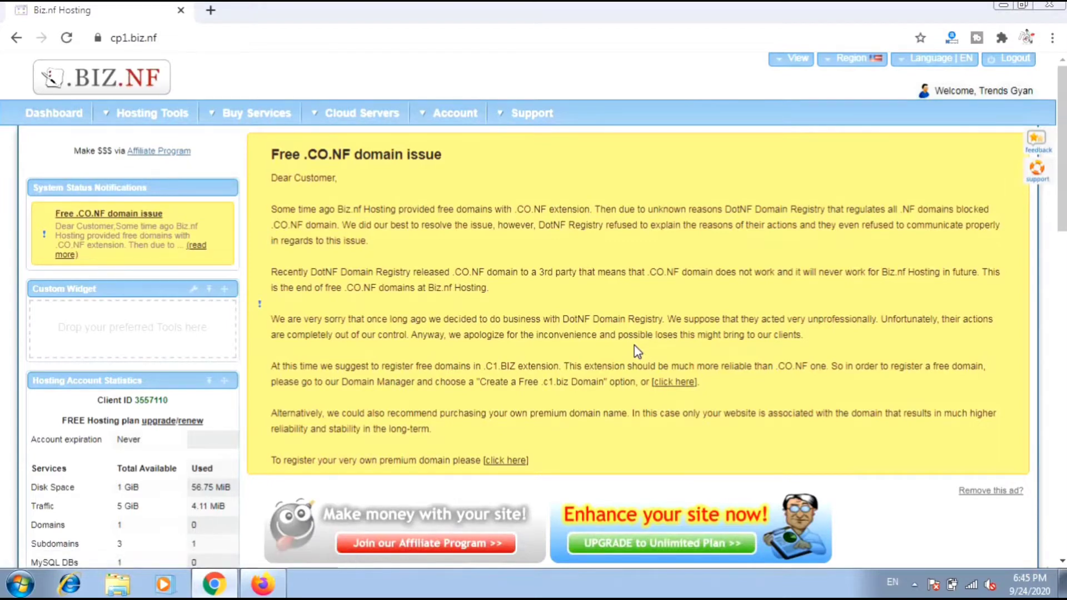
scroll(503, 275, "down", 3)
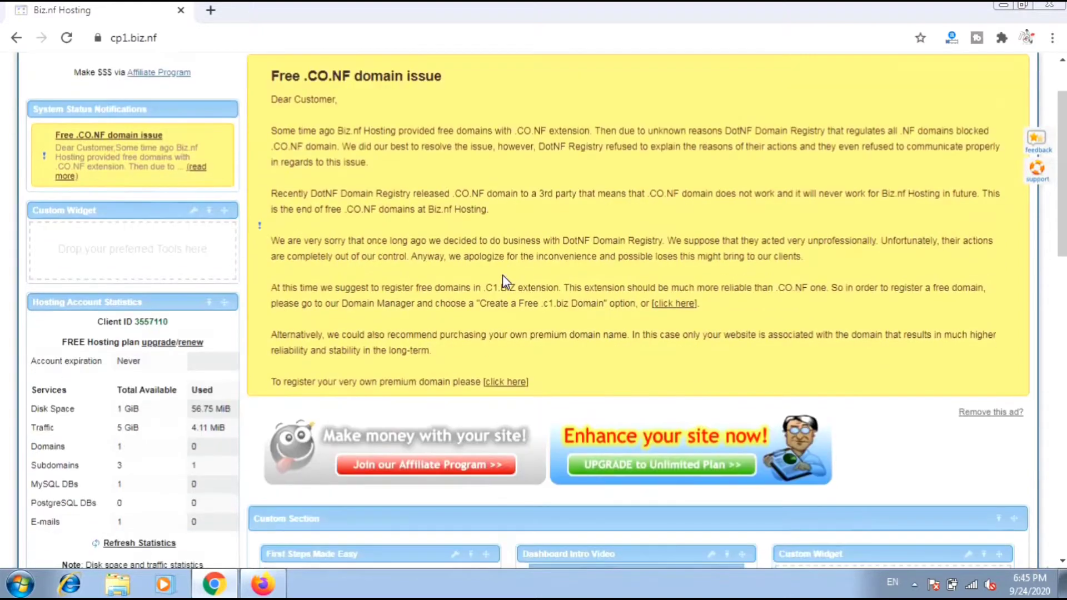
scroll(503, 281, "down", 2)
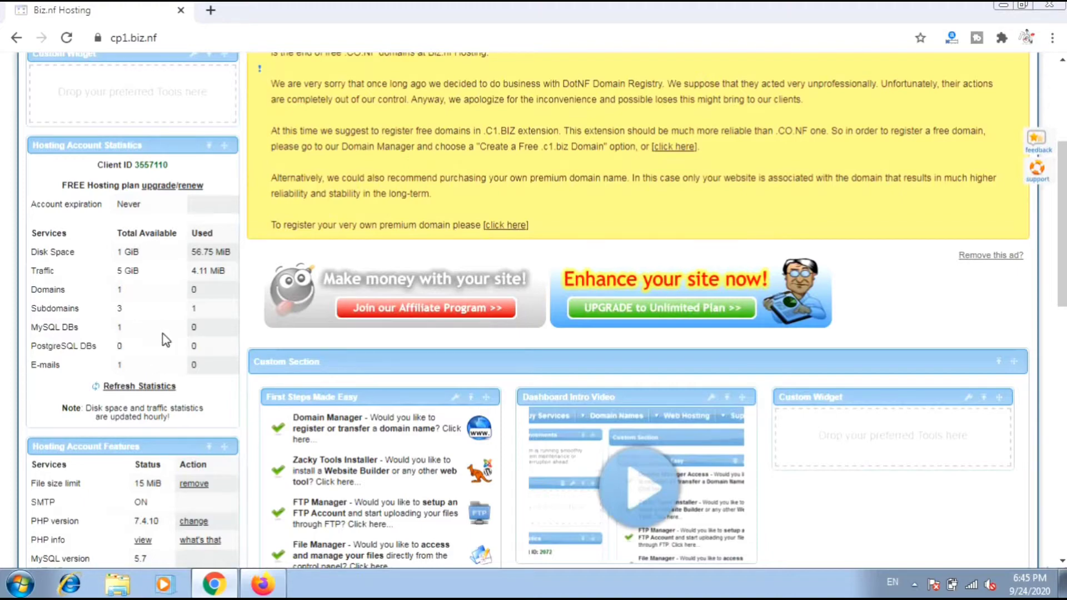
scroll(166, 339, "up", 5)
scroll(178, 349, "down", 4)
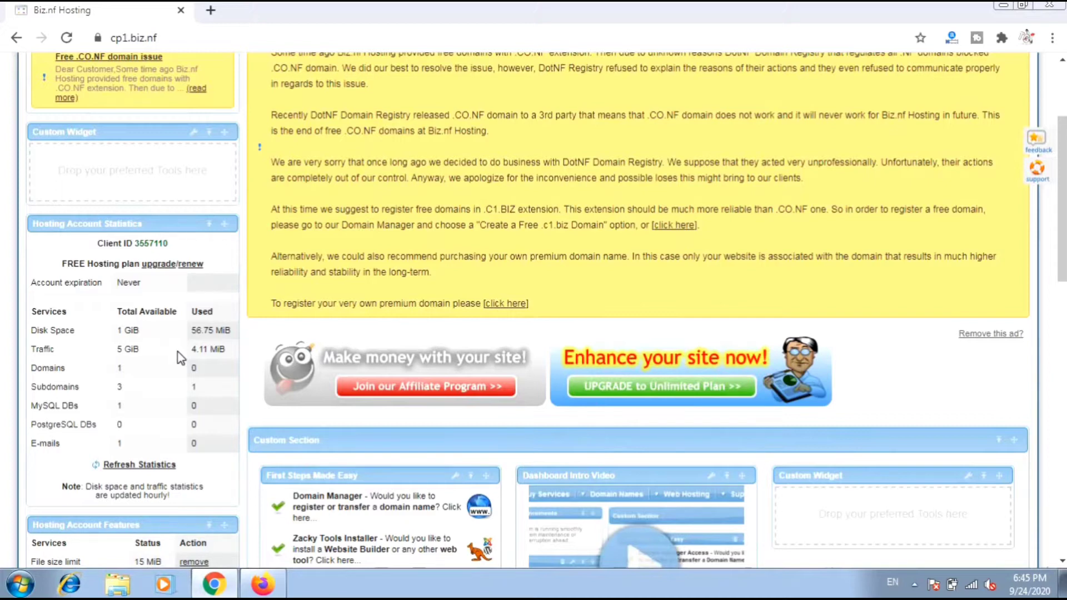
- Open the Zacky App Installer from the website management tools and review its features and existing installations
scroll(179, 357, "down", 10)
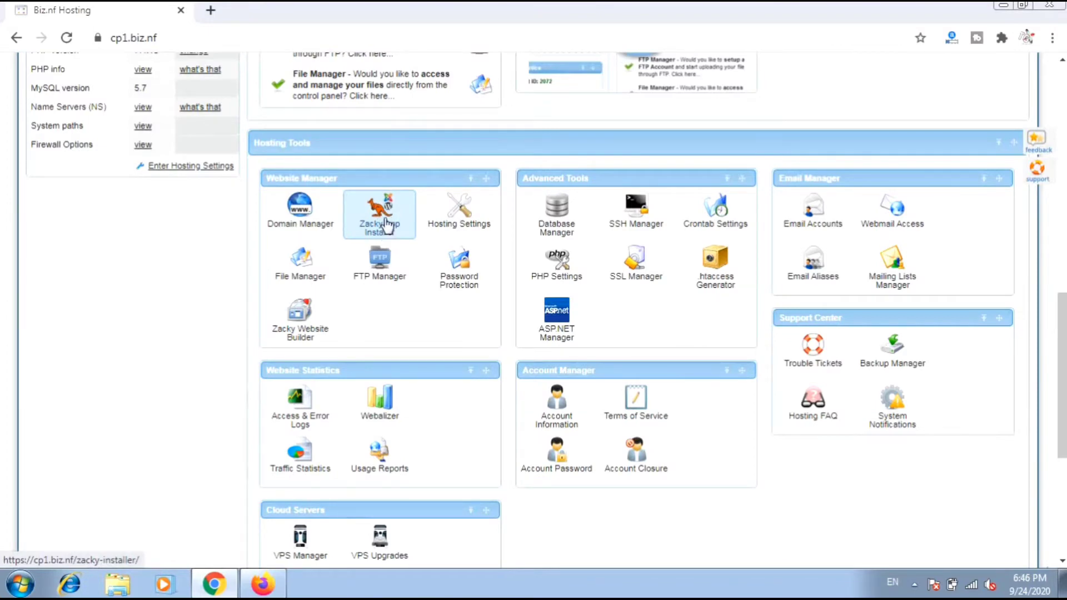
left_click(389, 225)
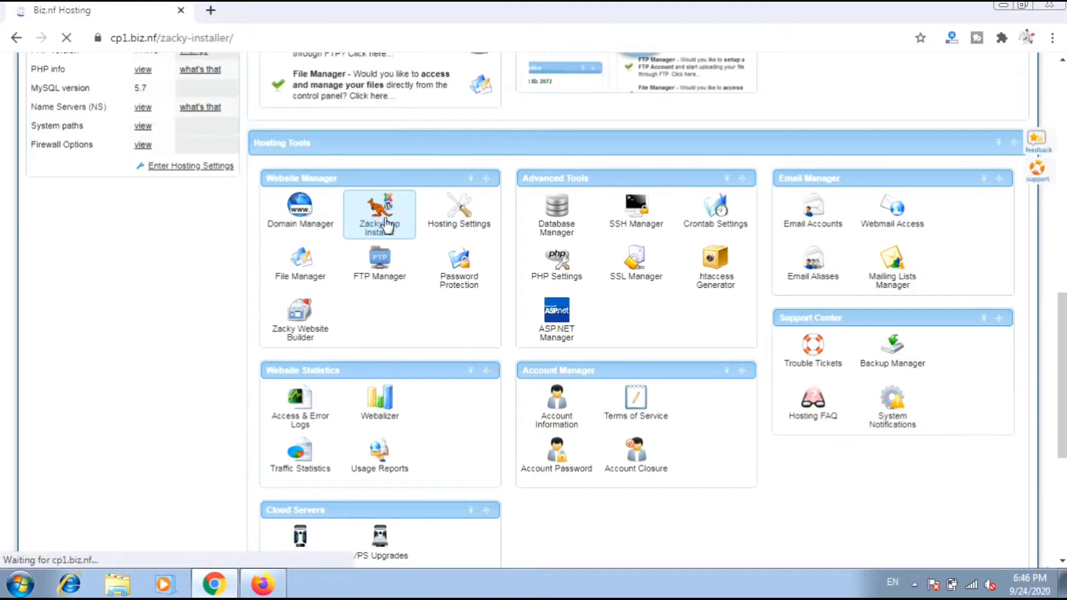
scroll(514, 267, "down", 4)
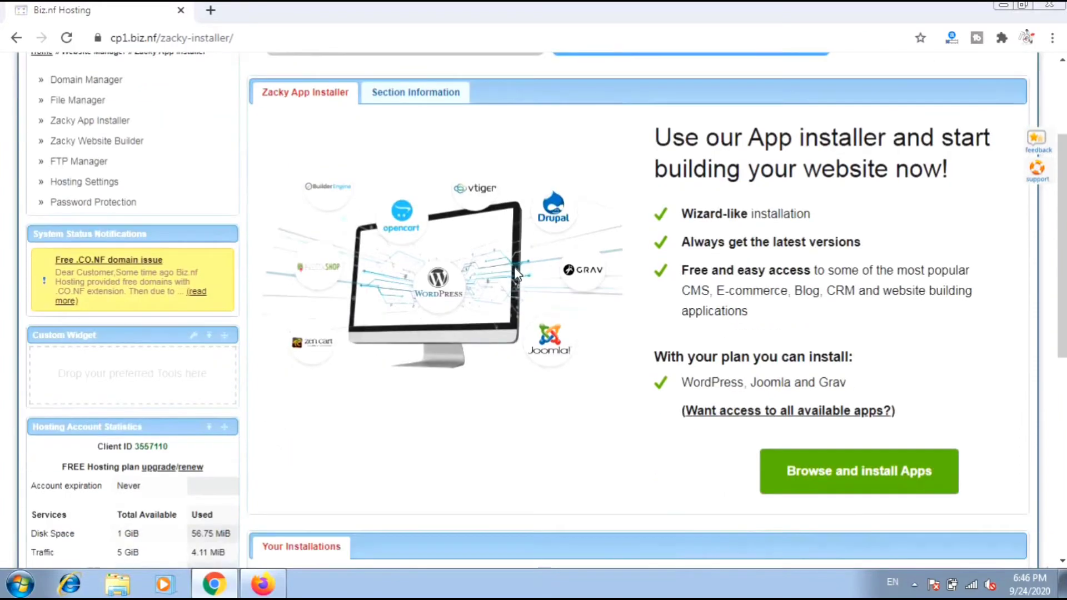
scroll(516, 273, "up", 3)
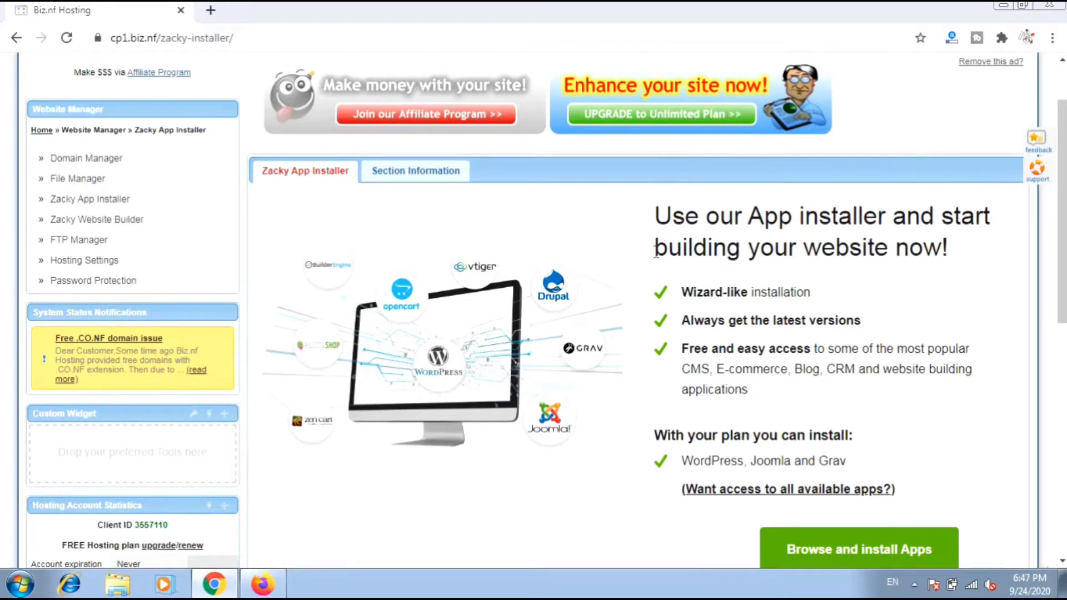
scroll(704, 273, "down", 3)
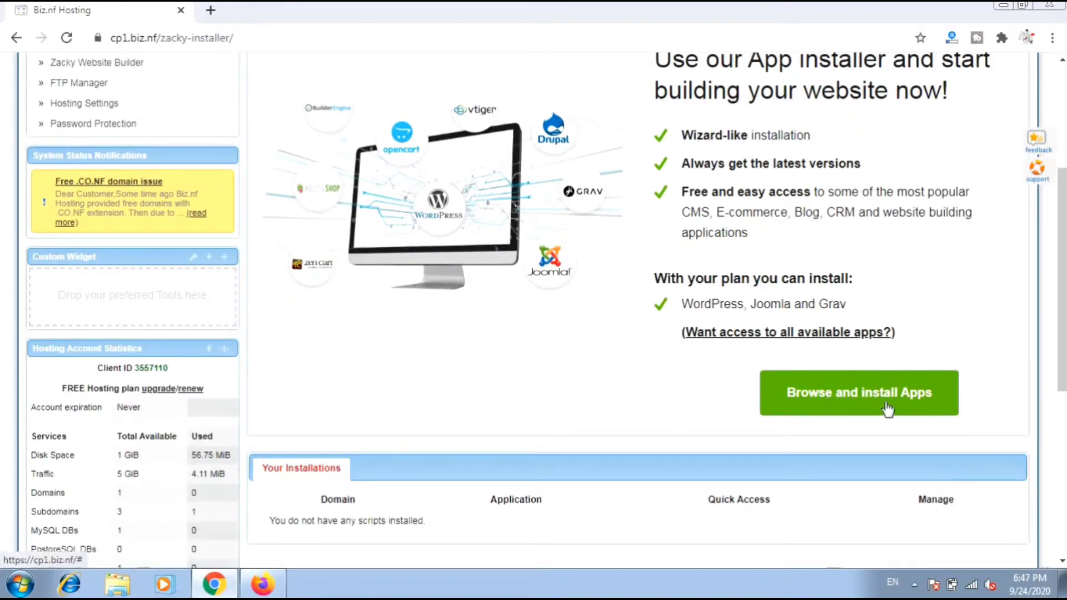
scroll(883, 411, "down", 3)
scroll(886, 394, "down", 1)
scroll(889, 378, "up", 6)
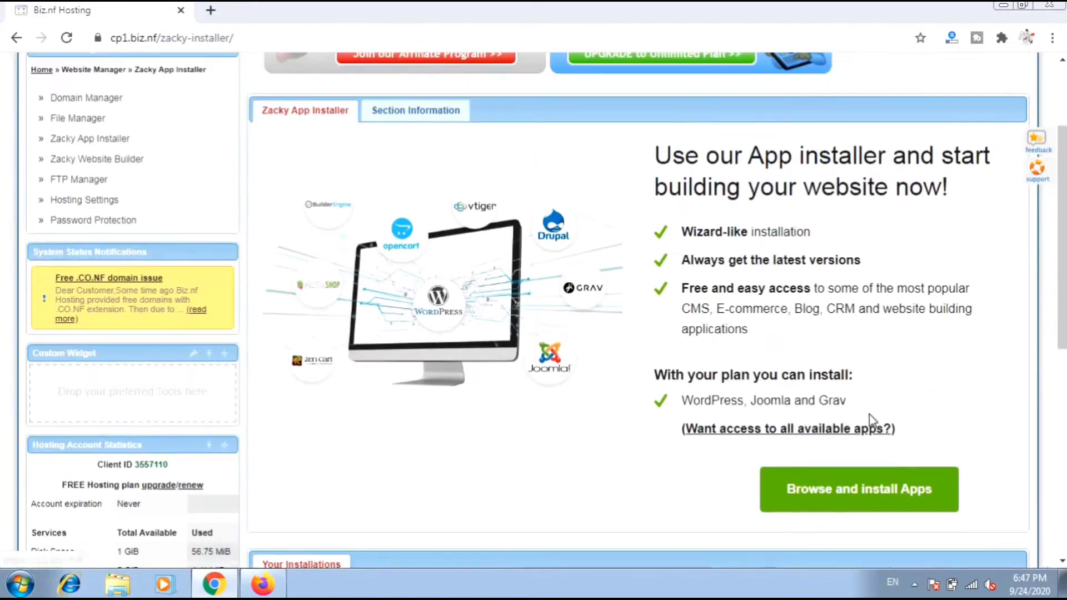
- Browse the installable apps, select WordPress and proceed to step 2 of the installation
left_click(856, 484)
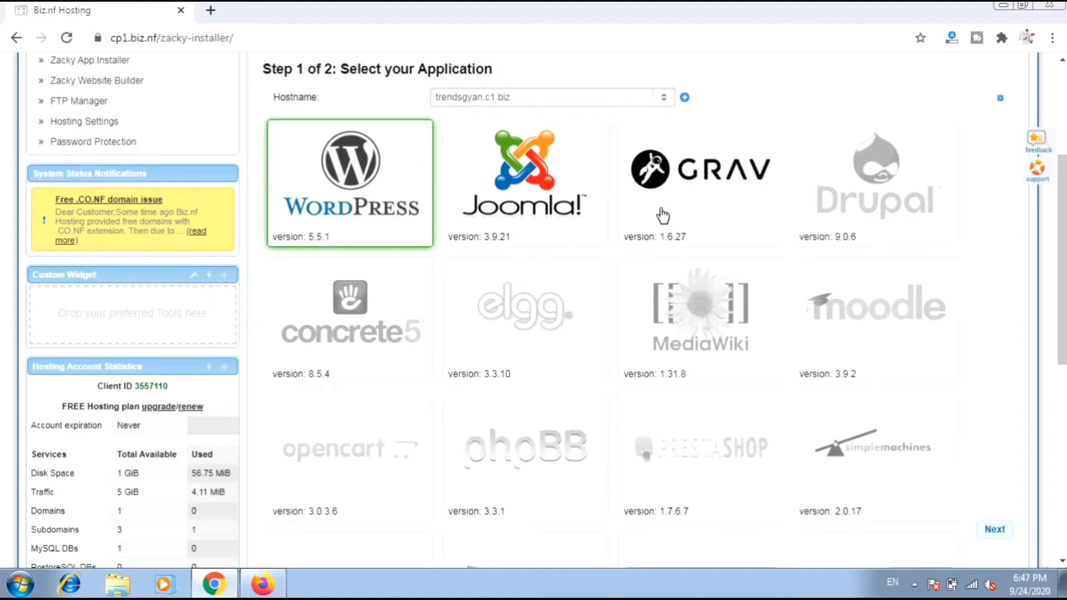
left_click(370, 217)
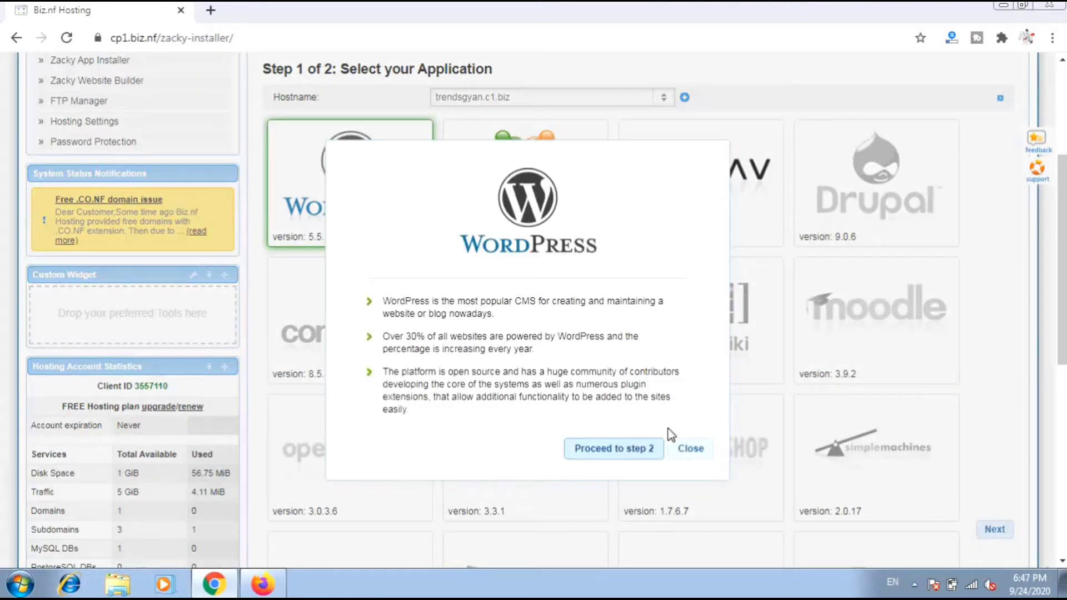
left_click(637, 453)
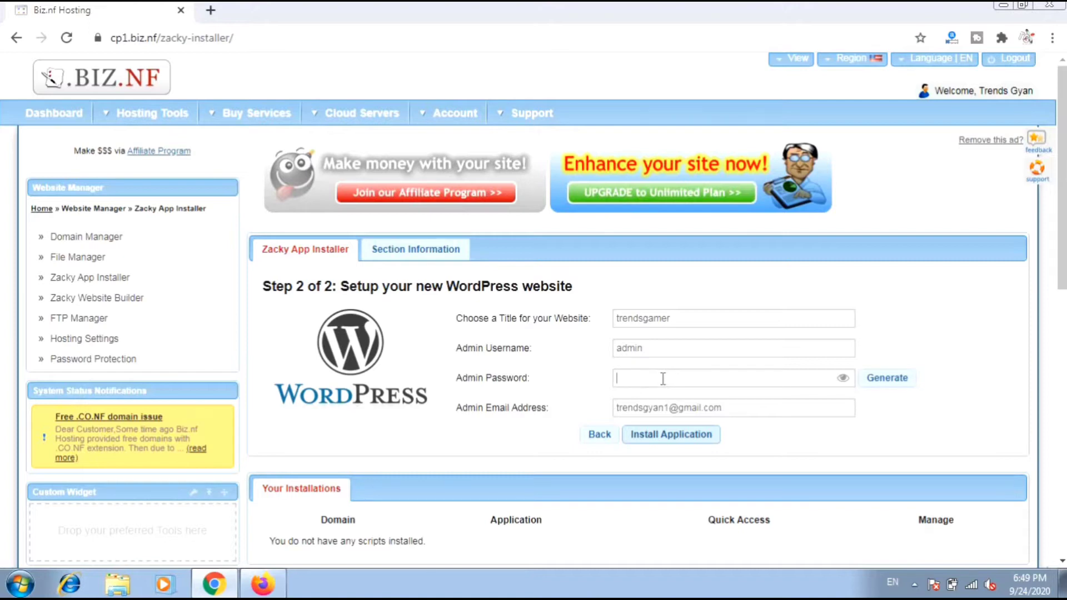
- Enter the admin password for the new WordPress website and install the application
type("••••••••")
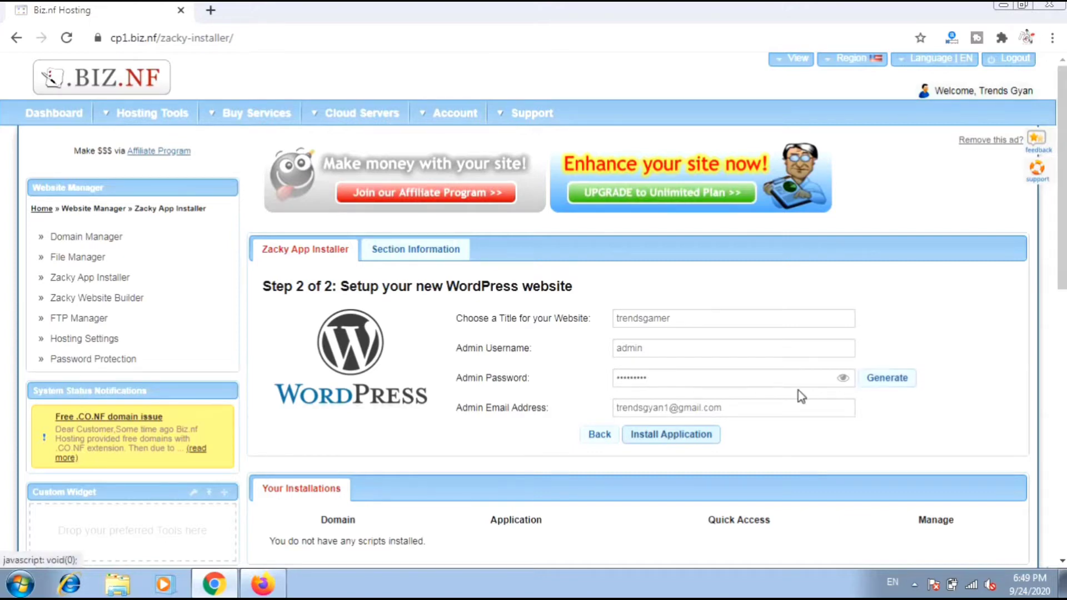
left_click(662, 443)
left_click(663, 443)
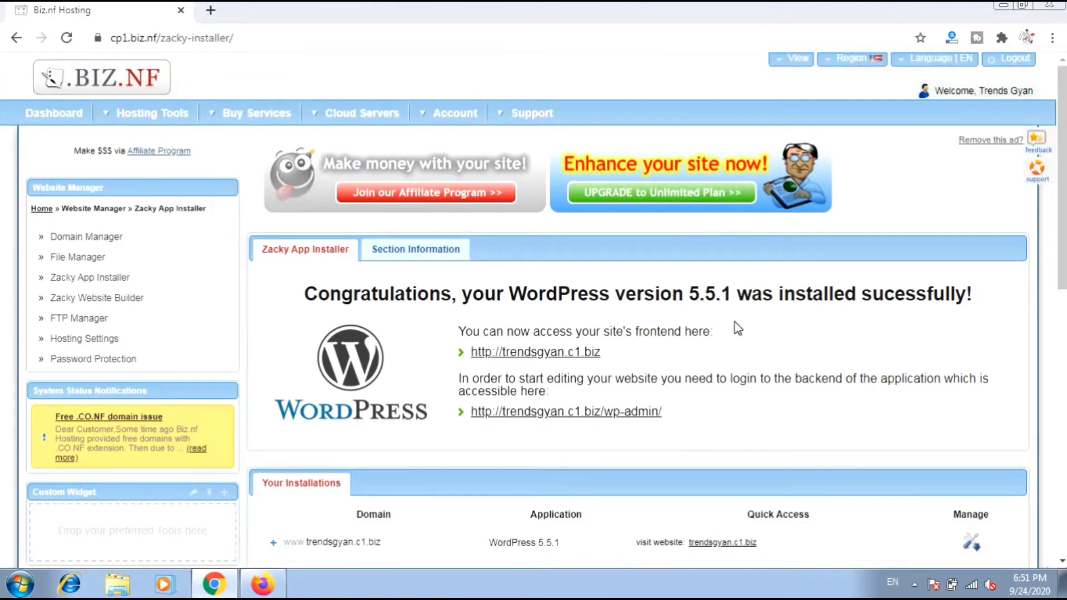
- Review the WordPress installation result, open the installed trendsgyan.c1.biz site in a new tab and switch to it
scroll(703, 314, "down", 5)
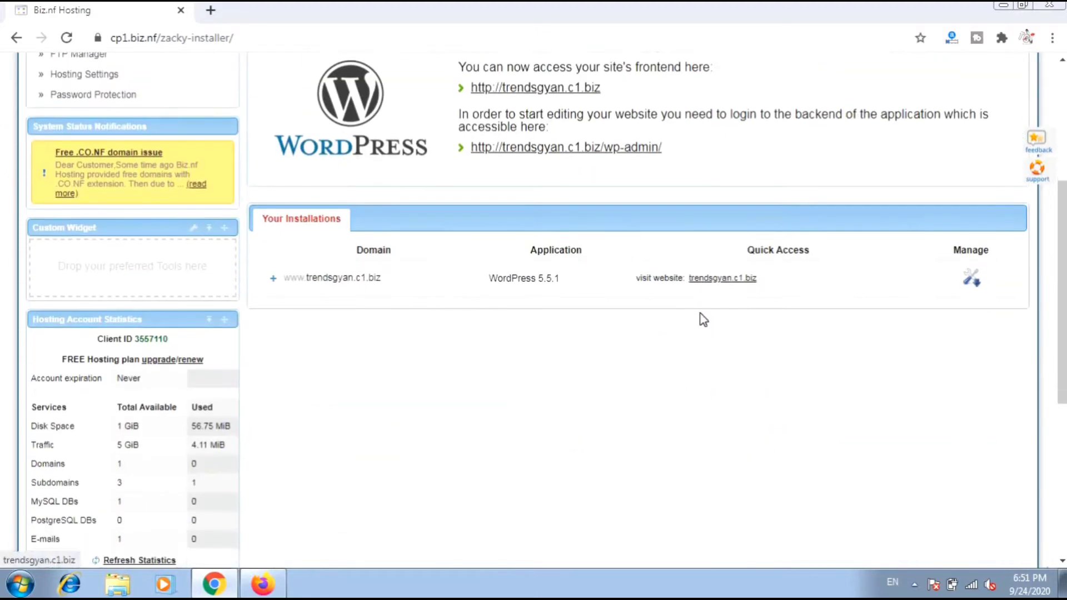
scroll(533, 289, "up", 5)
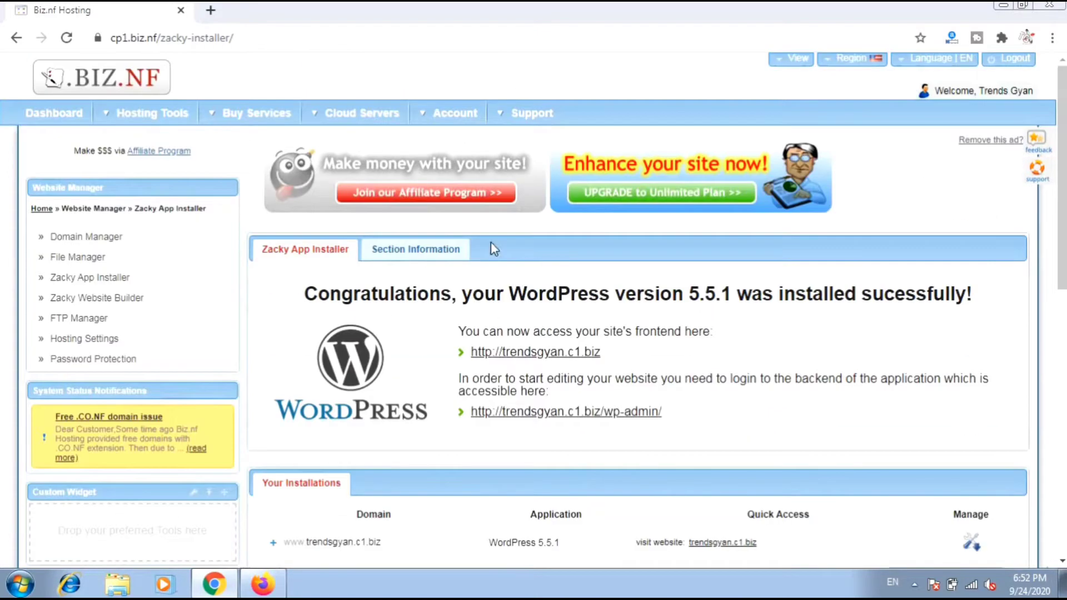
scroll(556, 300, "down", 3)
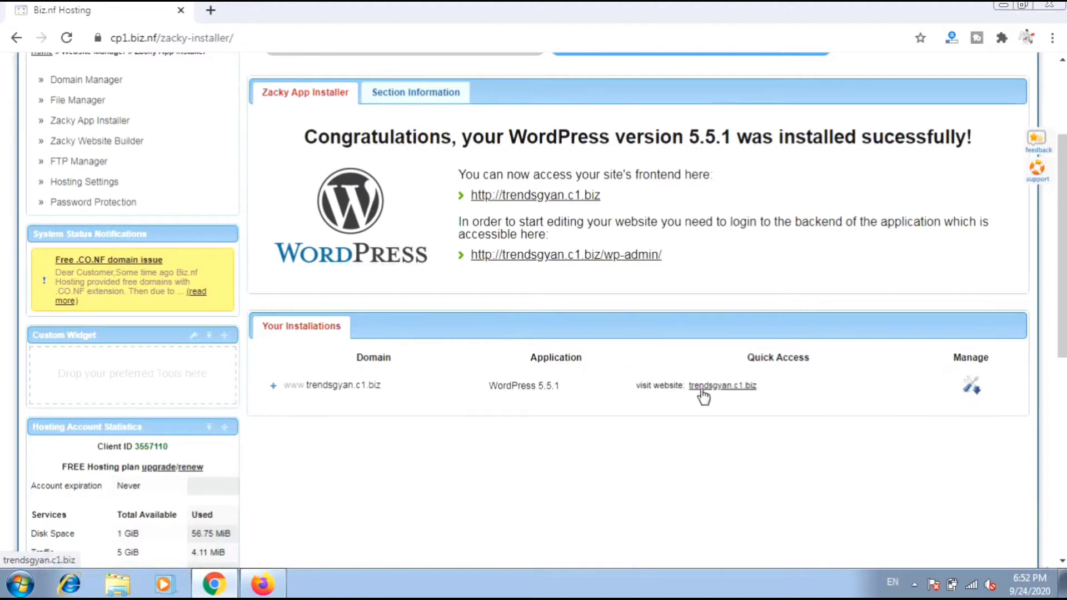
right_click(364, 389)
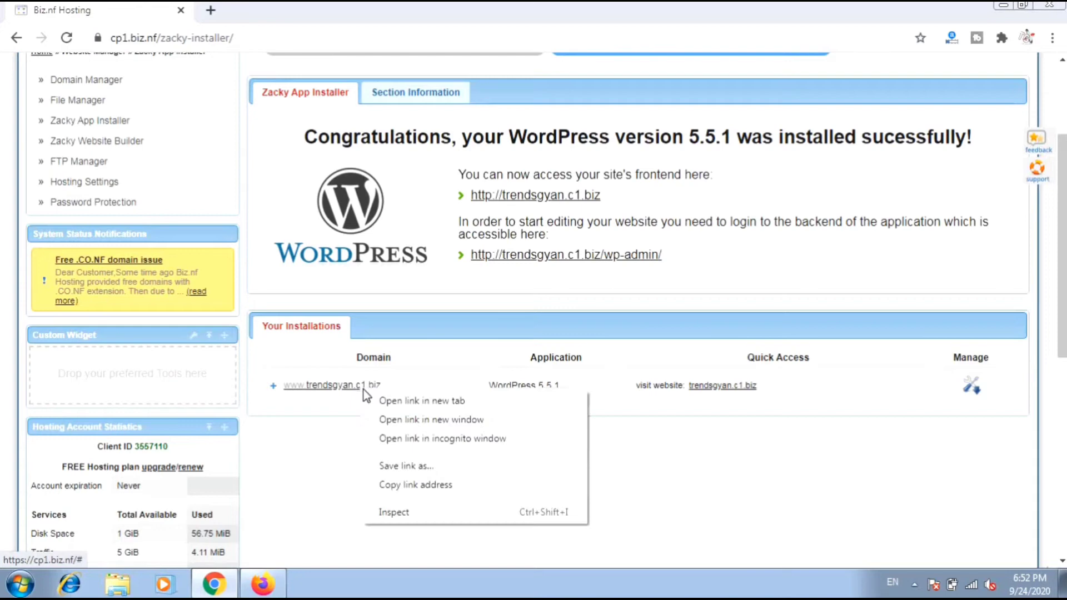
left_click(402, 398)
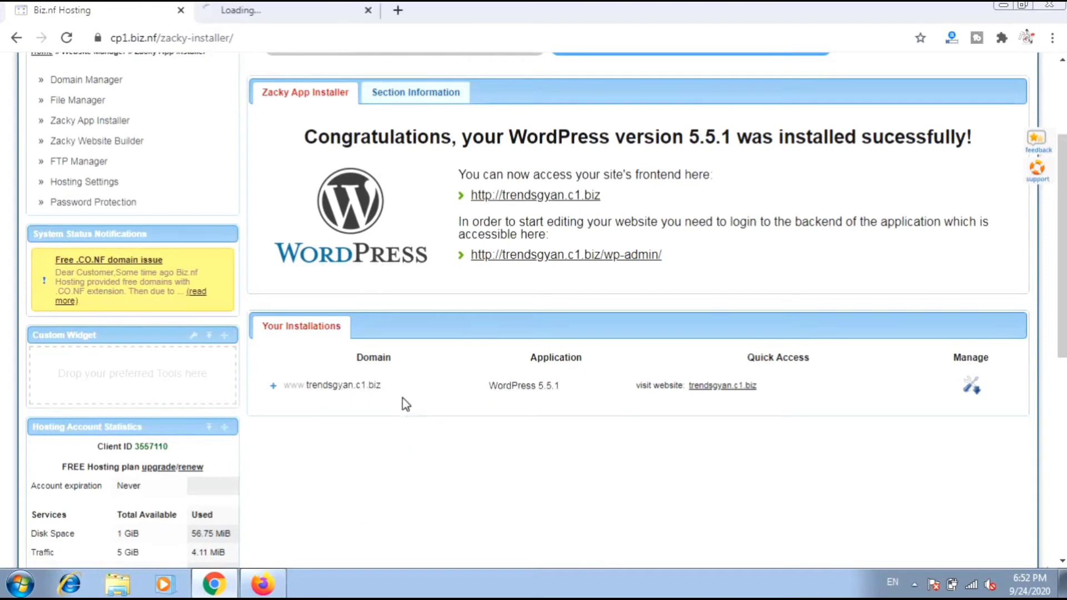
left_click(314, 19)
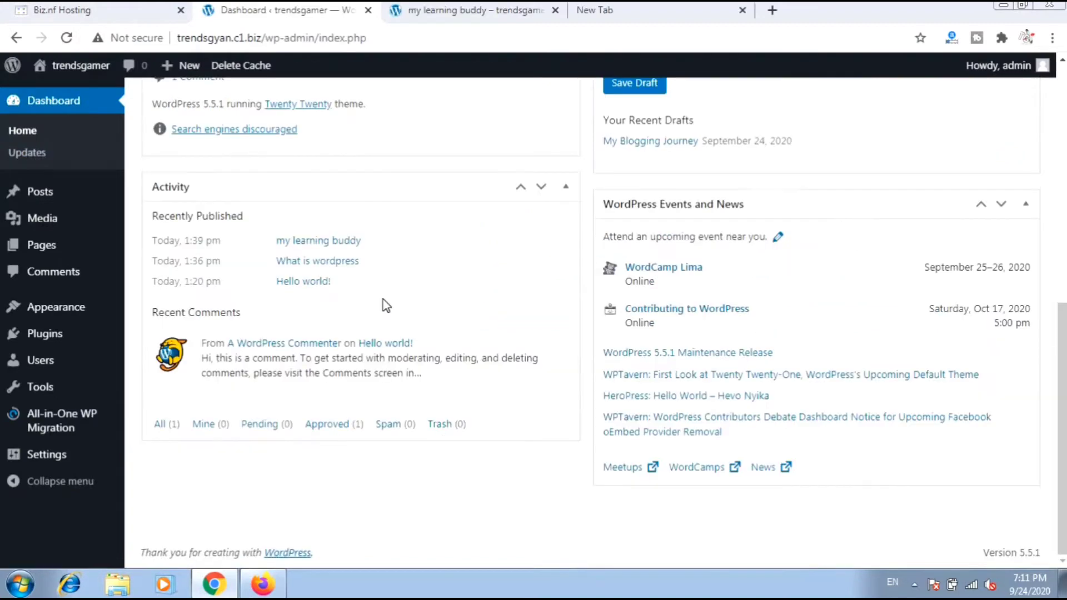
- Look over the WordPress dashboard, including the welcome links, site activity and news sections
scroll(382, 299, "up", 10)
scroll(372, 307, "down", 8)
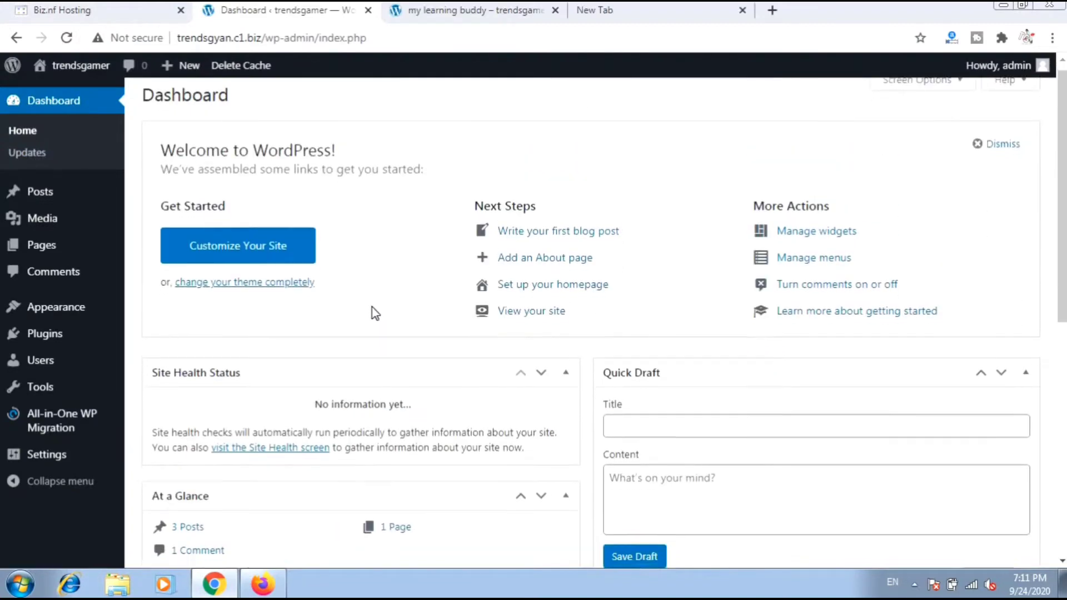
scroll(372, 306, "up", 5)
scroll(372, 310, "up", 3)
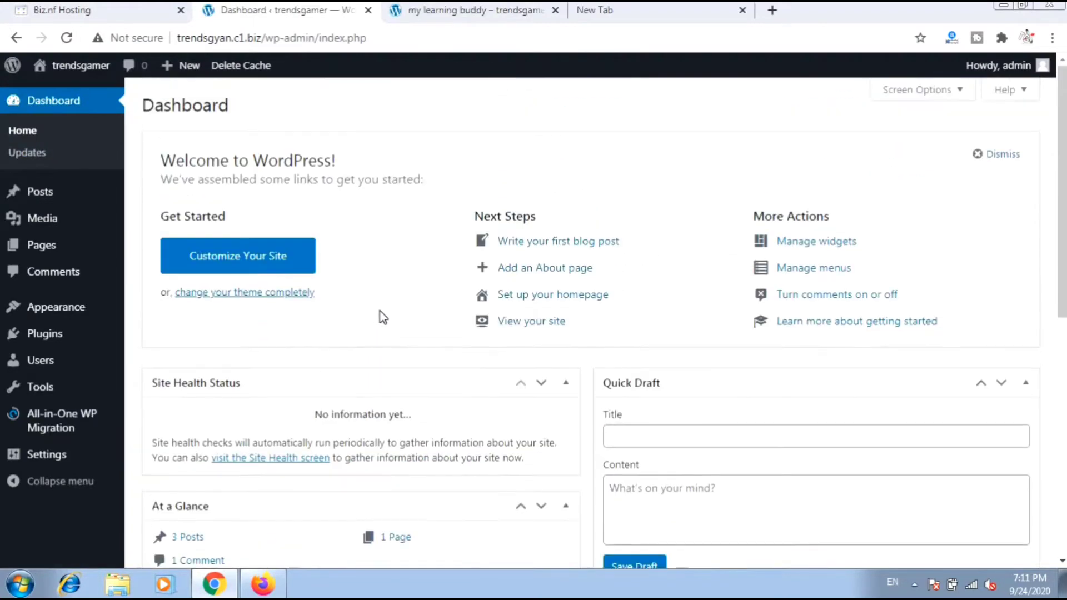
scroll(501, 326, "down", 4)
scroll(506, 324, "up", 4)
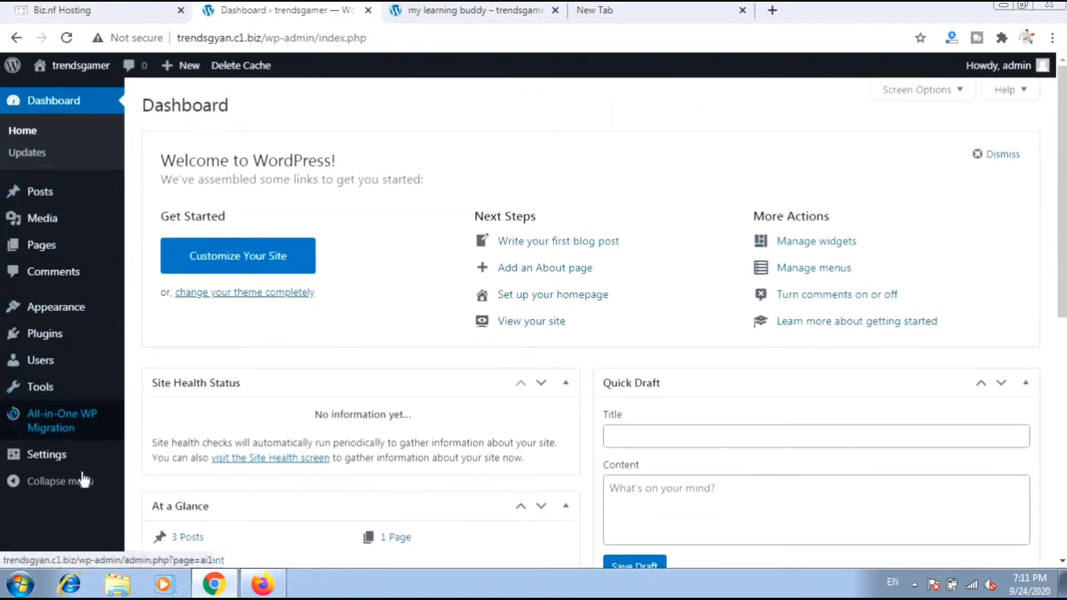
- Create a new post from the posts list and title it "My first website"
mouse_move(65, 201)
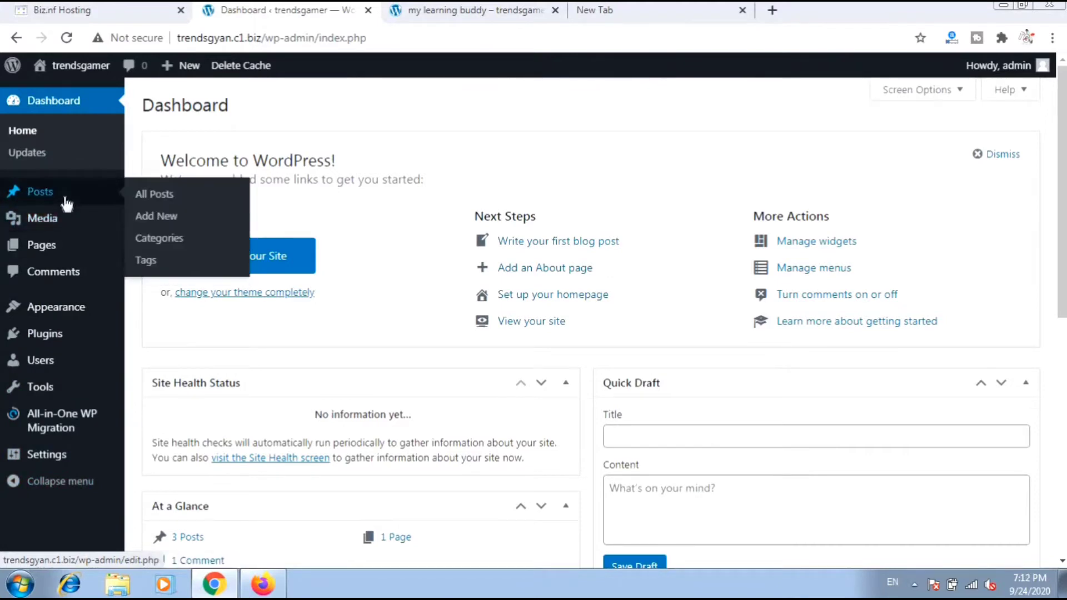
left_click(64, 201)
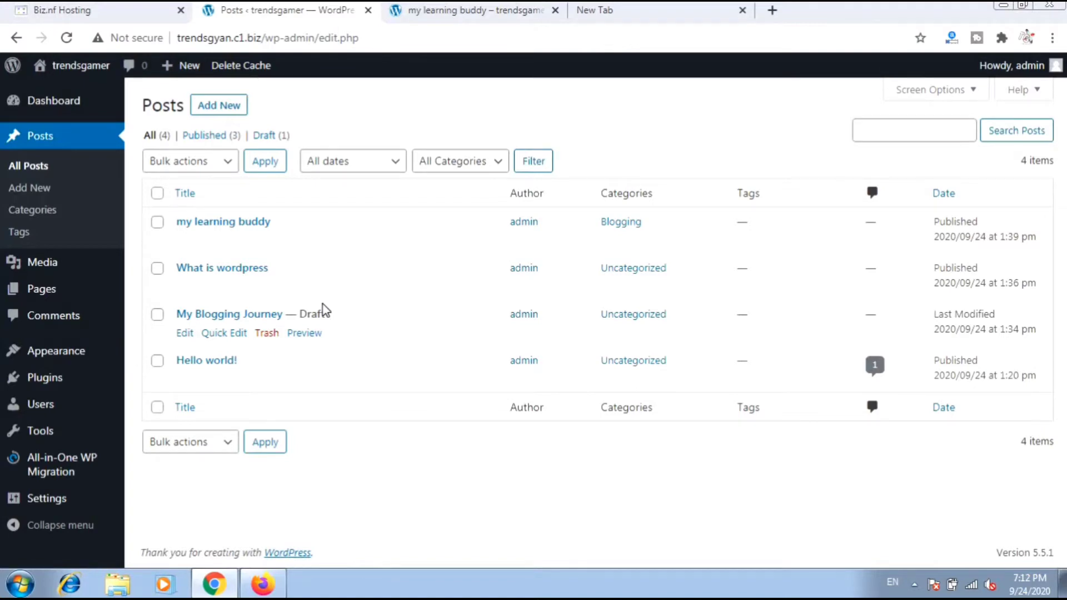
left_click(226, 105)
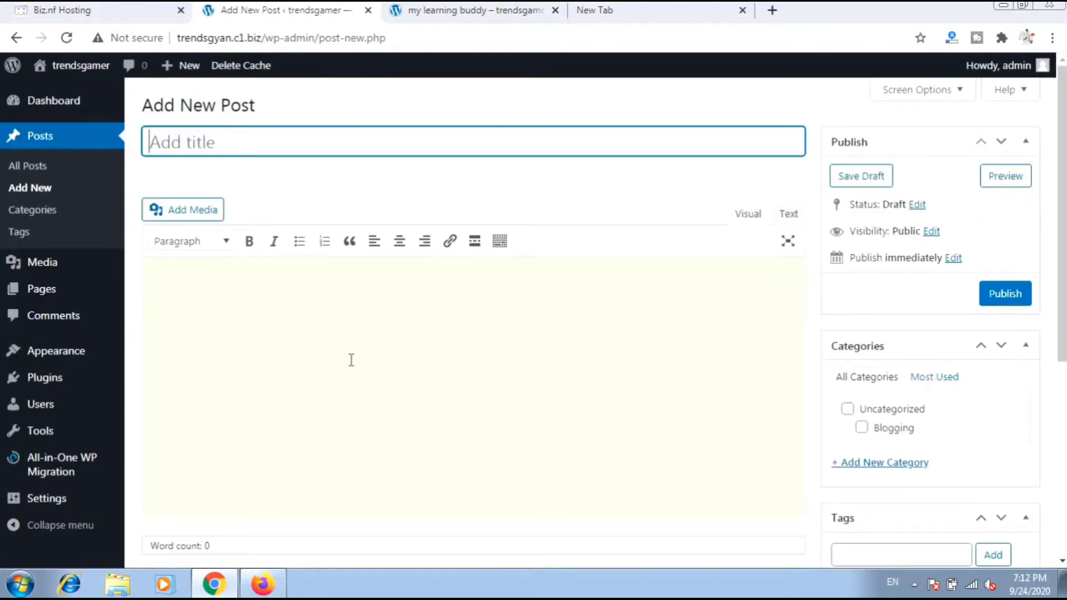
type("My")
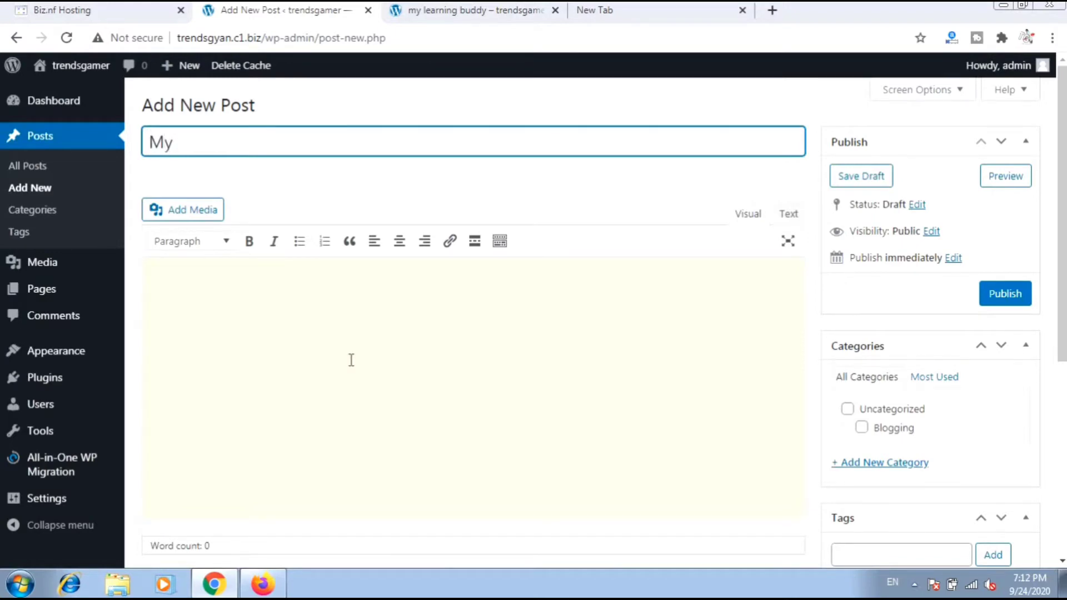
type(" first websit")
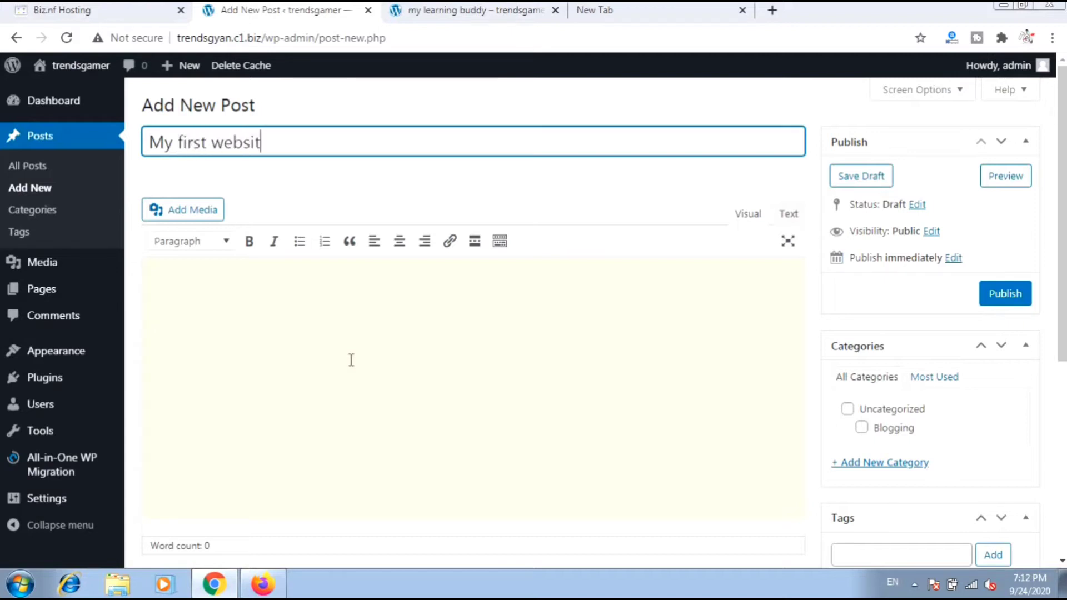
type("e")
- Write "My first website and creating blog" as the first line of the post body, correcting the spelling of "website"
left_click(337, 311)
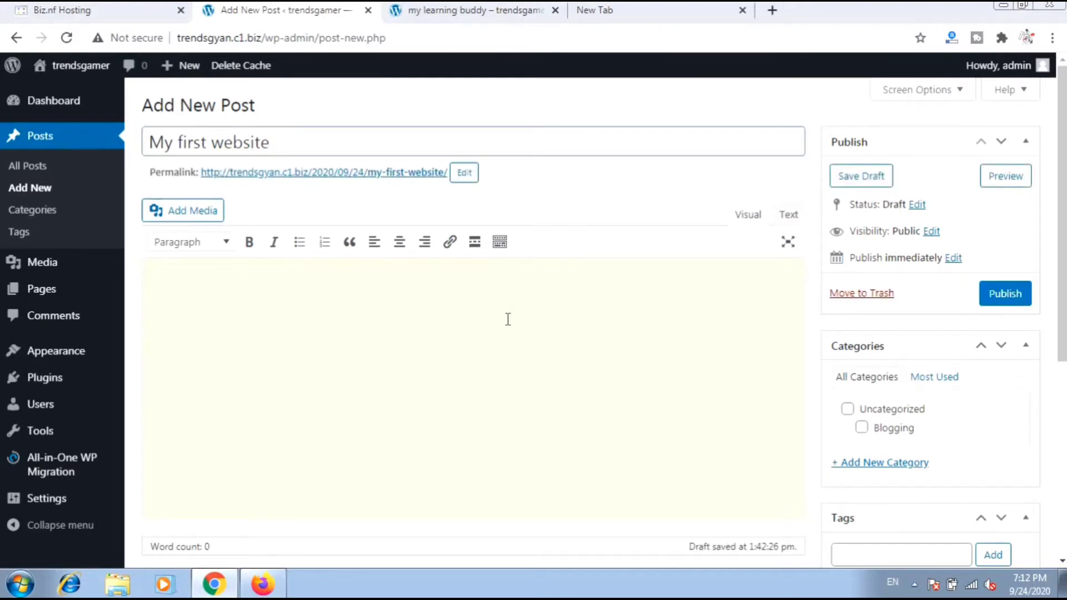
type("My first webi")
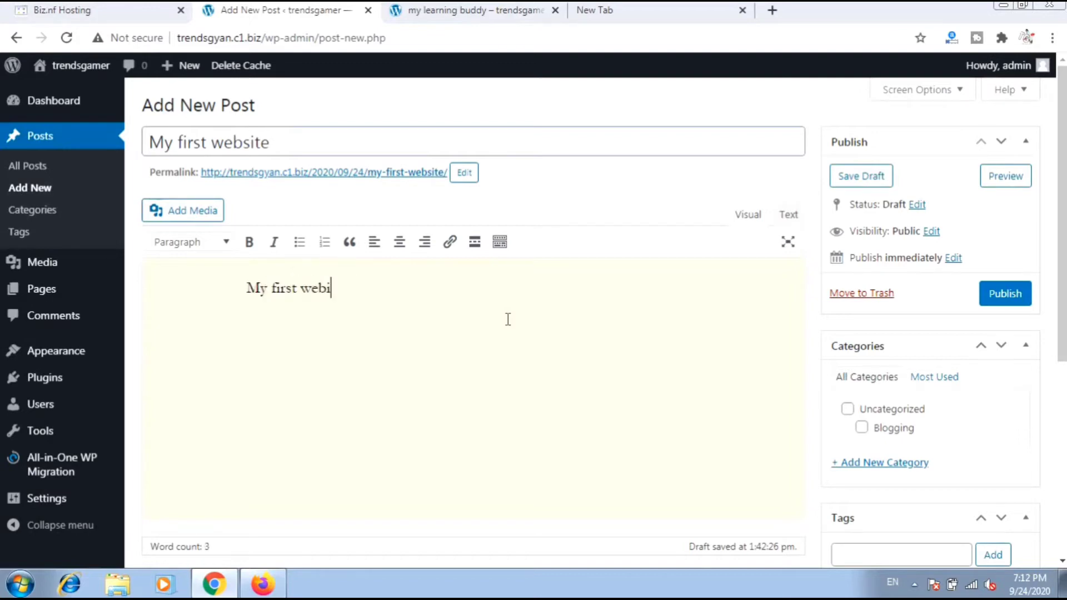
type("te")
key("ctrl+Left")
key("Right")
key("Right")
type("s")
key("End")
key("Left")
key("Left")
key("Left")
type("s")
key("Menu")
key("Down")
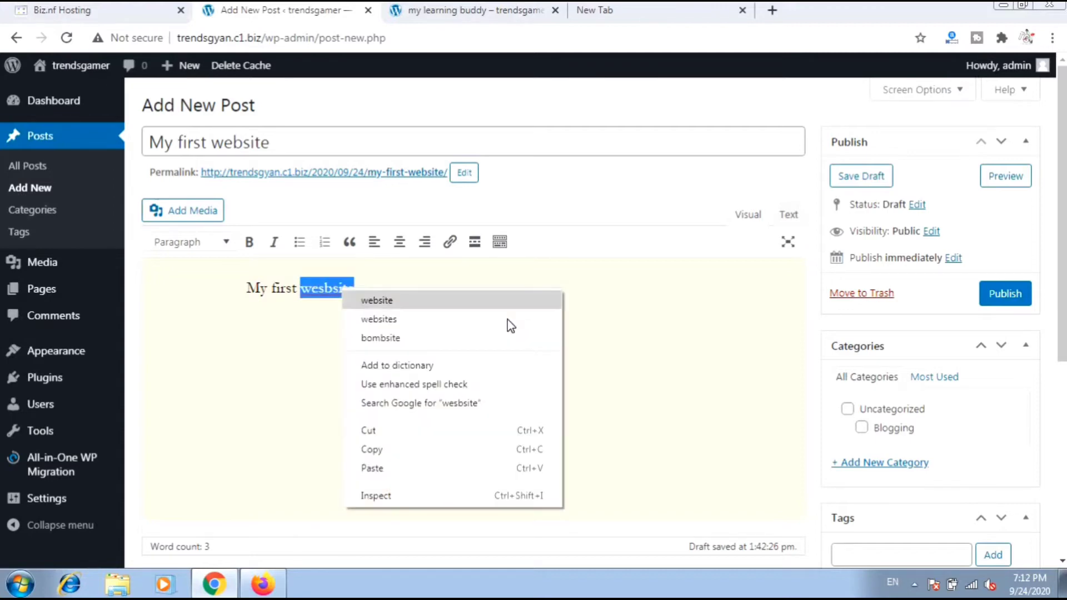
key("Return")
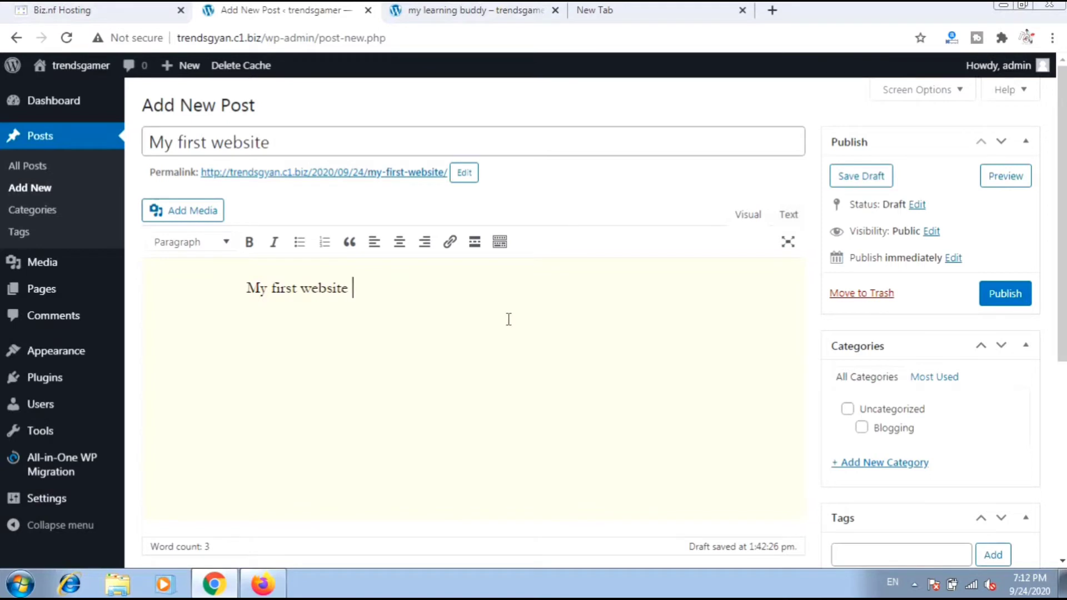
type("and creating blog")
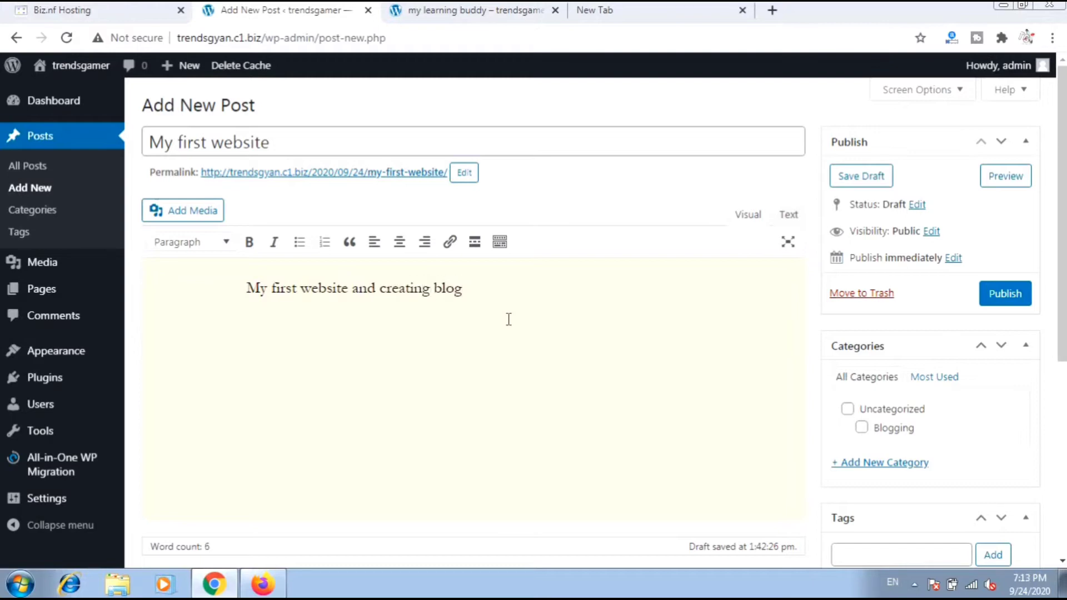
key("BackSpace")
- Add a second paragraph to the post body reading "i am helping you, how u can created tour website"
key("Return")
type("i am helping yo")
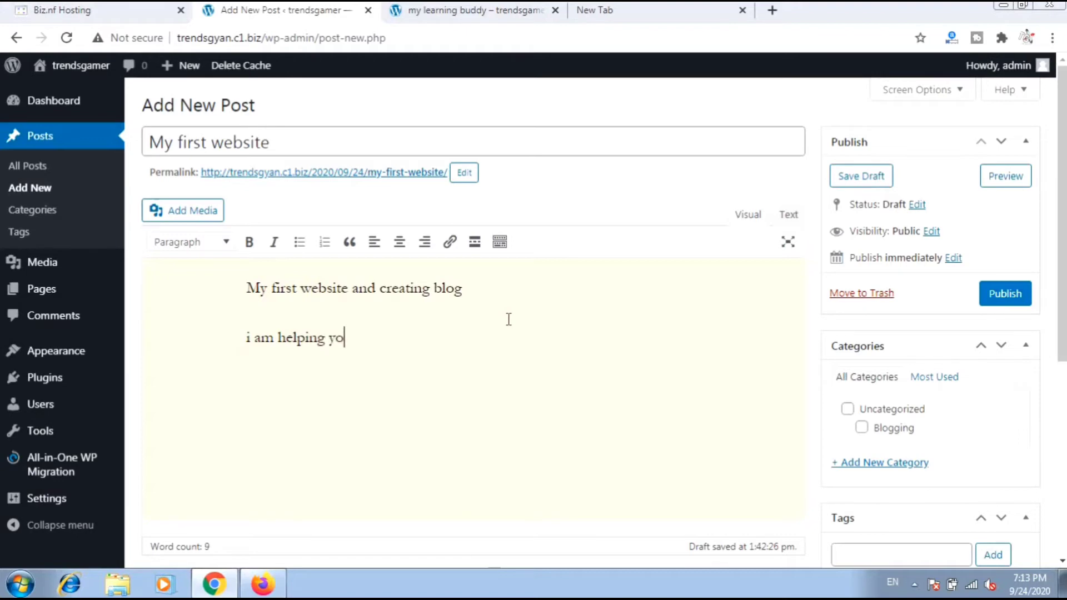
type("u to h")
key("BackSpace")
key("BackSpace")
key("BackSpace")
key("BackSpace")
key("BackSpace")
type(", how u can created tou")
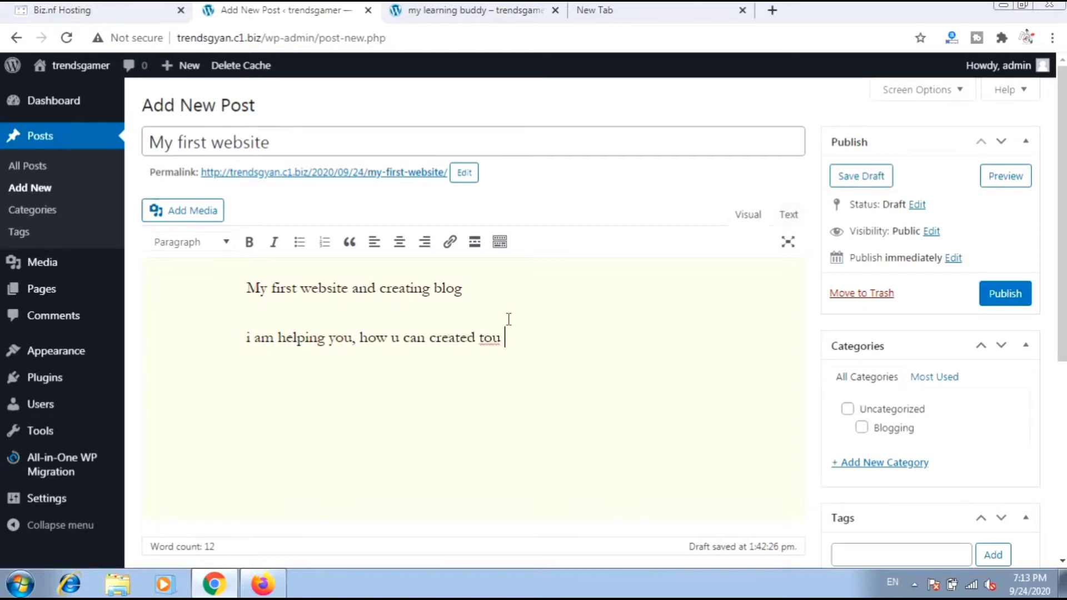
key("BackSpace")
type("r website")
- Add a new category "First website" without a parent category and keep it assigned to the post
scroll(507, 365, "down", 1)
scroll(634, 348, "up", 1)
scroll(637, 353, "down", 5)
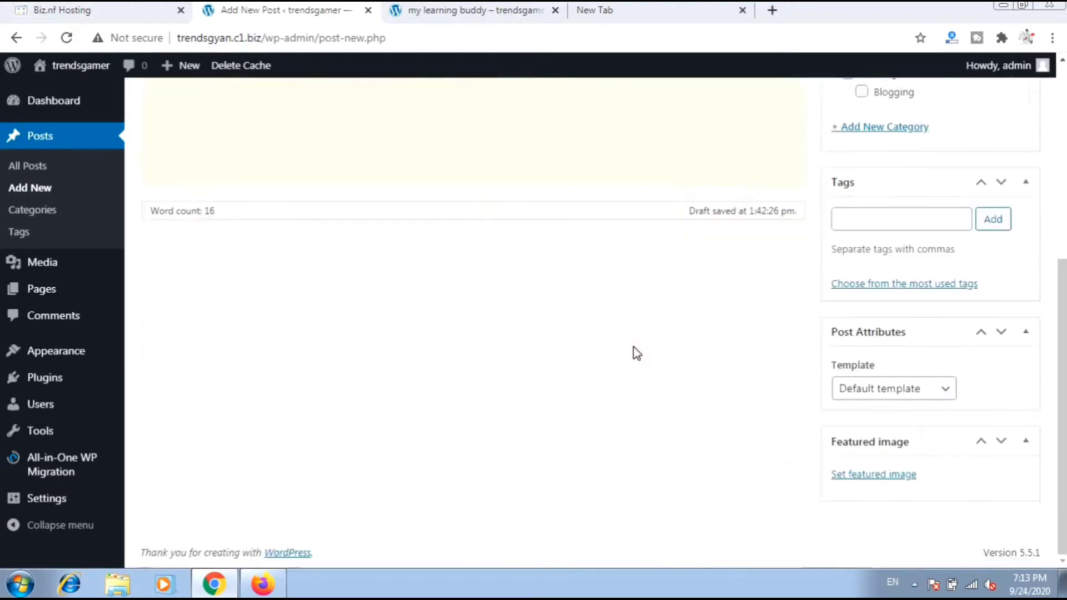
scroll(636, 347, "up", 5)
scroll(953, 284, "down", 2)
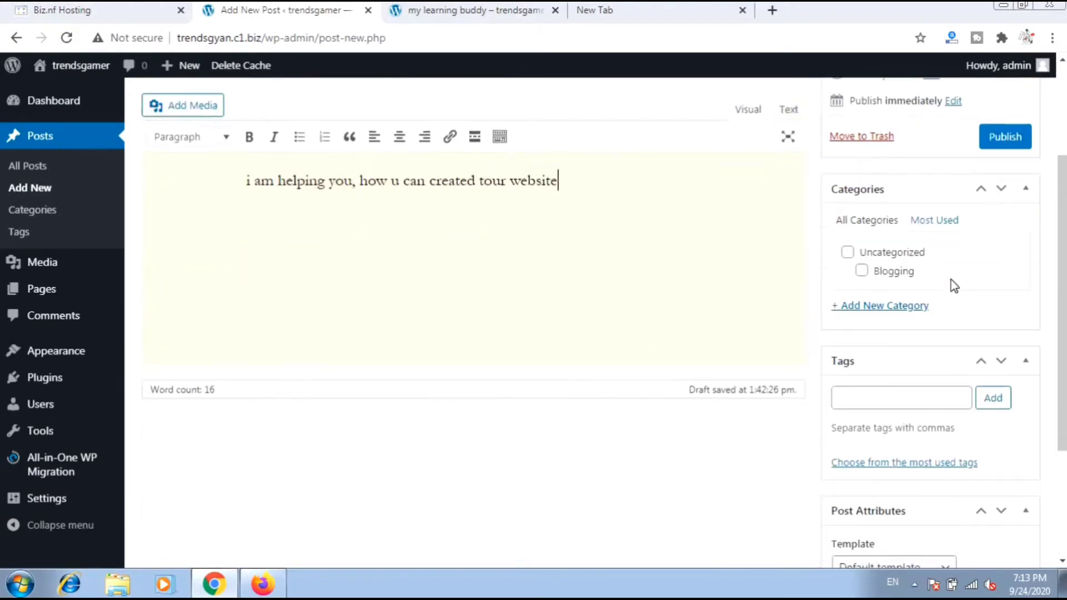
scroll(981, 296, "up", 1)
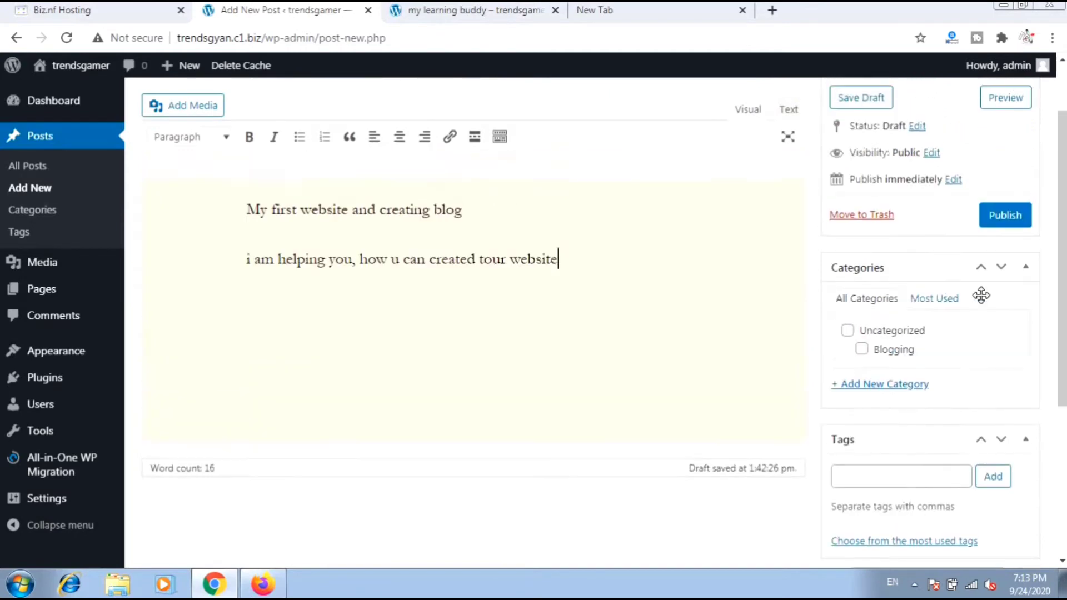
left_click(912, 386)
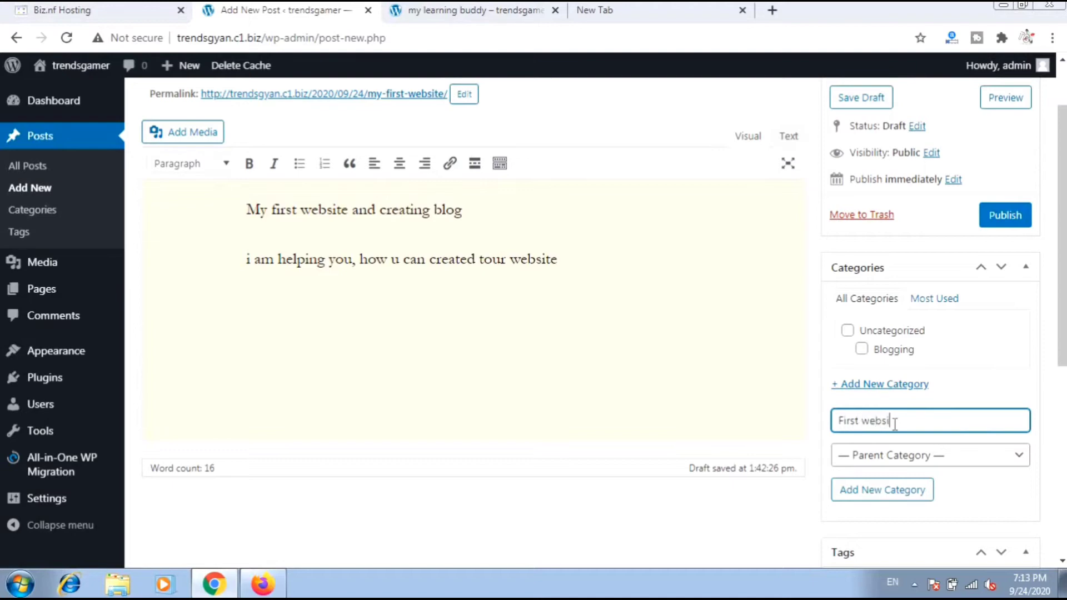
left_click(871, 462)
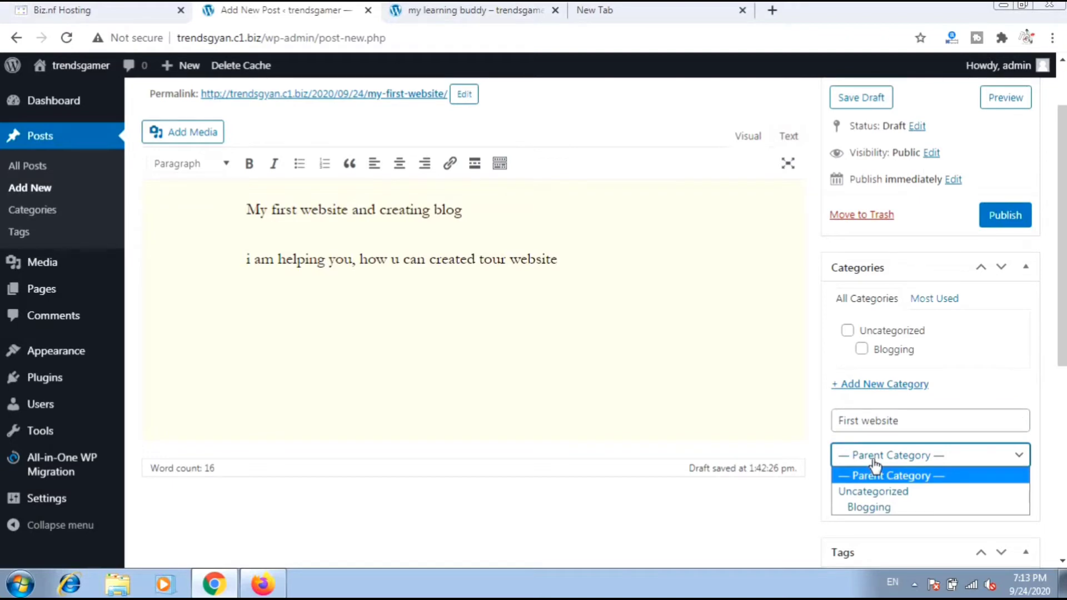
key("Down")
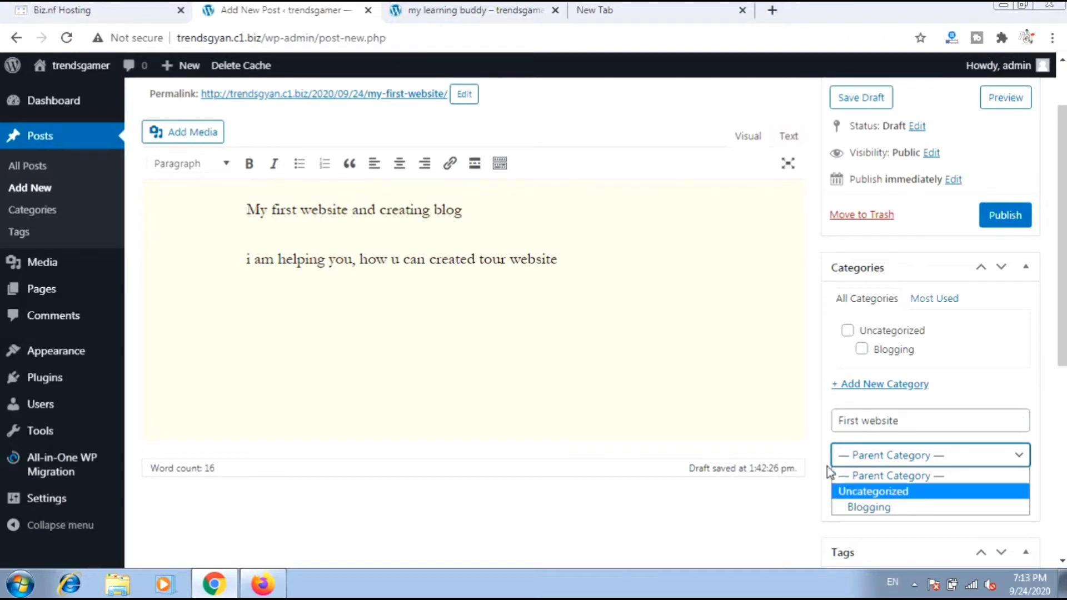
left_click(924, 461)
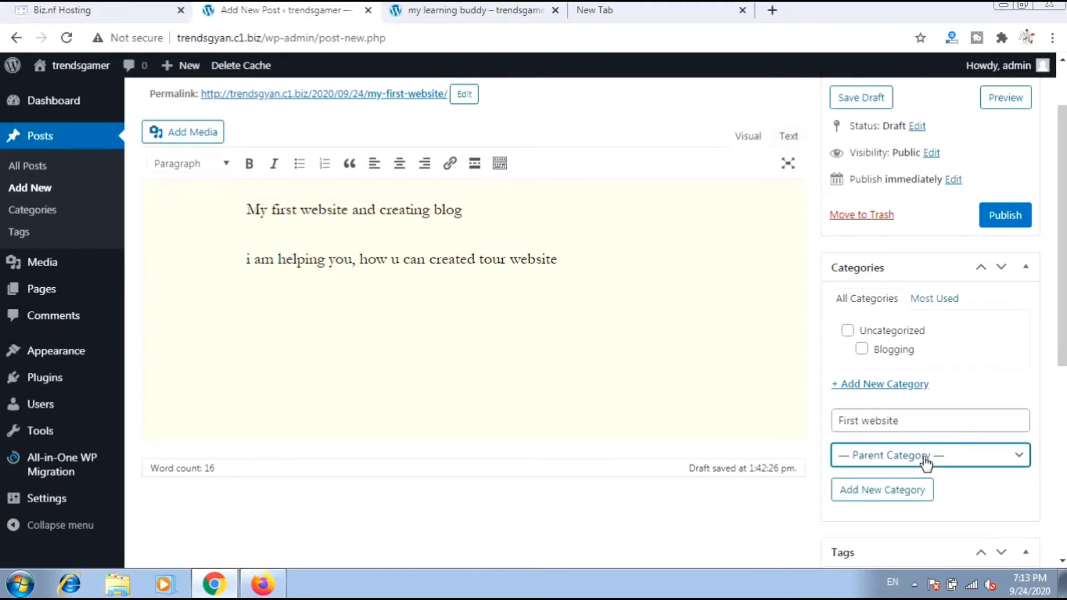
left_click(926, 461)
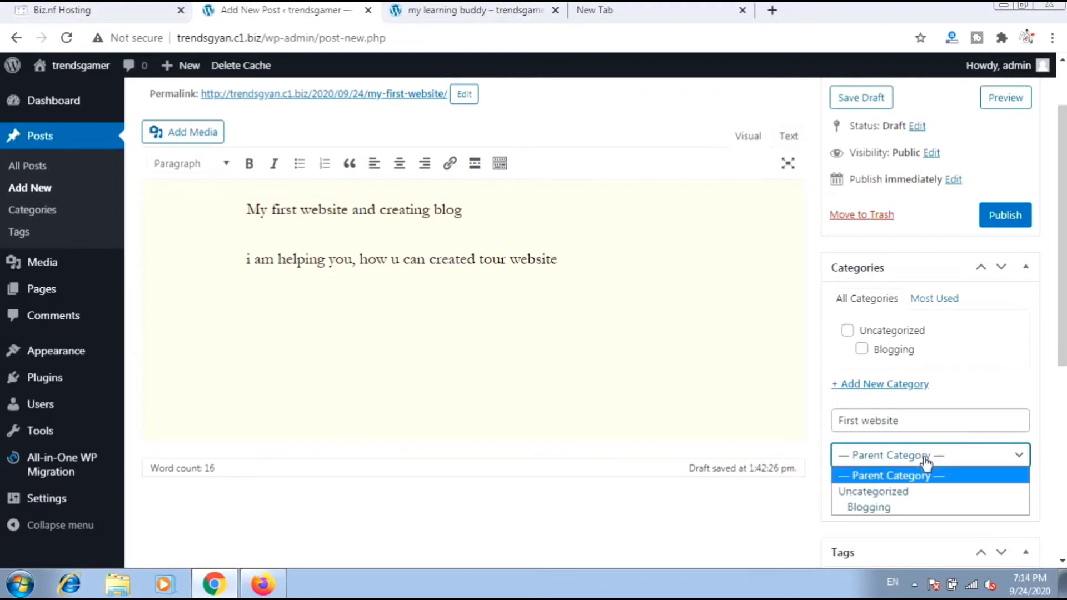
left_click(945, 460)
left_click(877, 492)
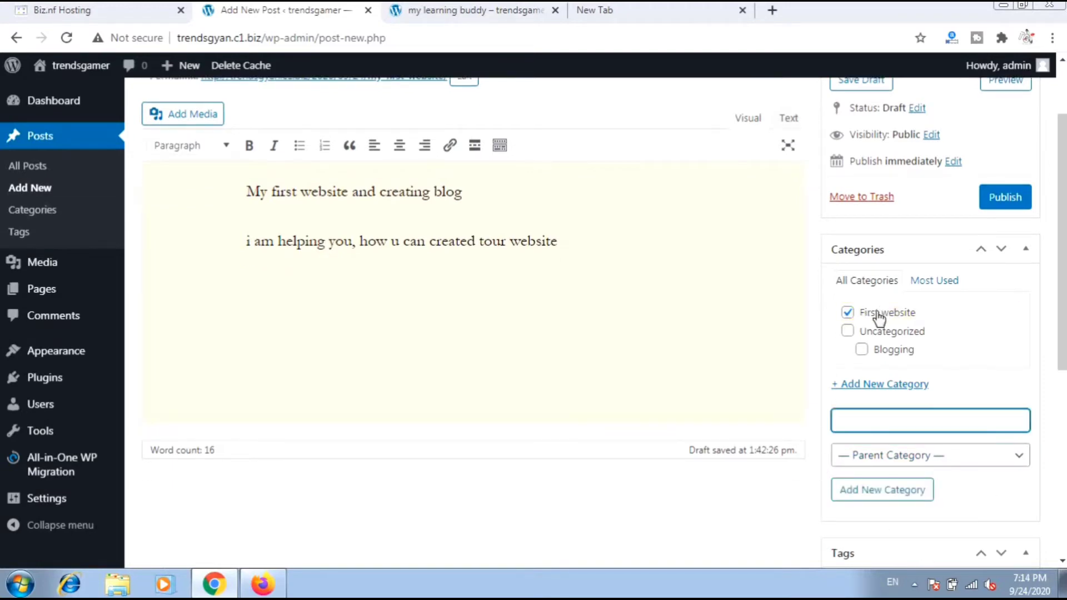
left_click(846, 315)
left_click(846, 314)
- Add the tag "blog" to the post
scroll(751, 396, "down", 6)
scroll(756, 391, "up", 3)
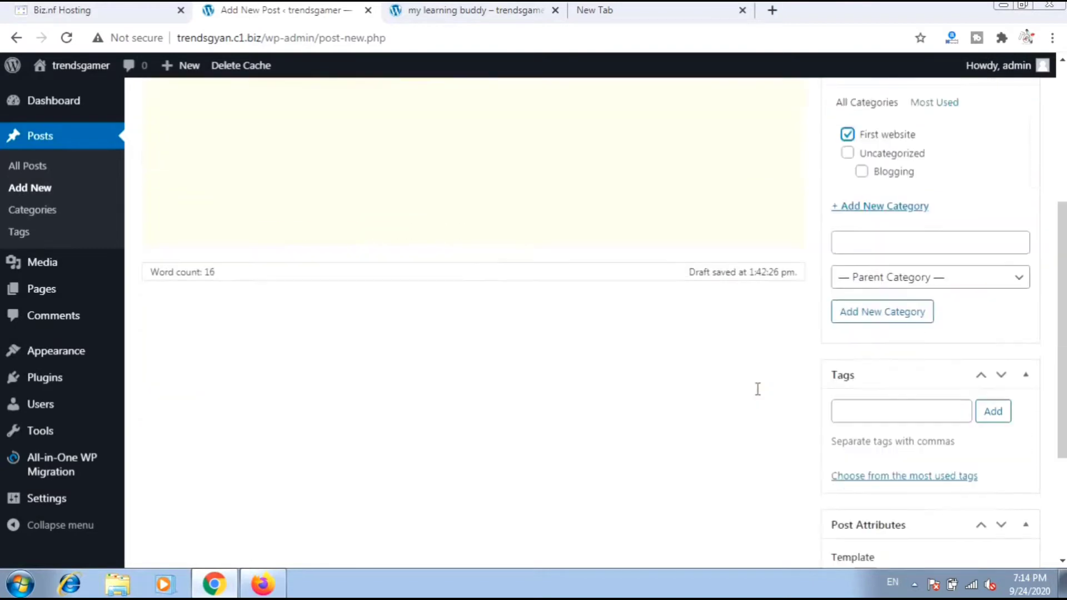
scroll(850, 395, "down", 2)
left_click(860, 296)
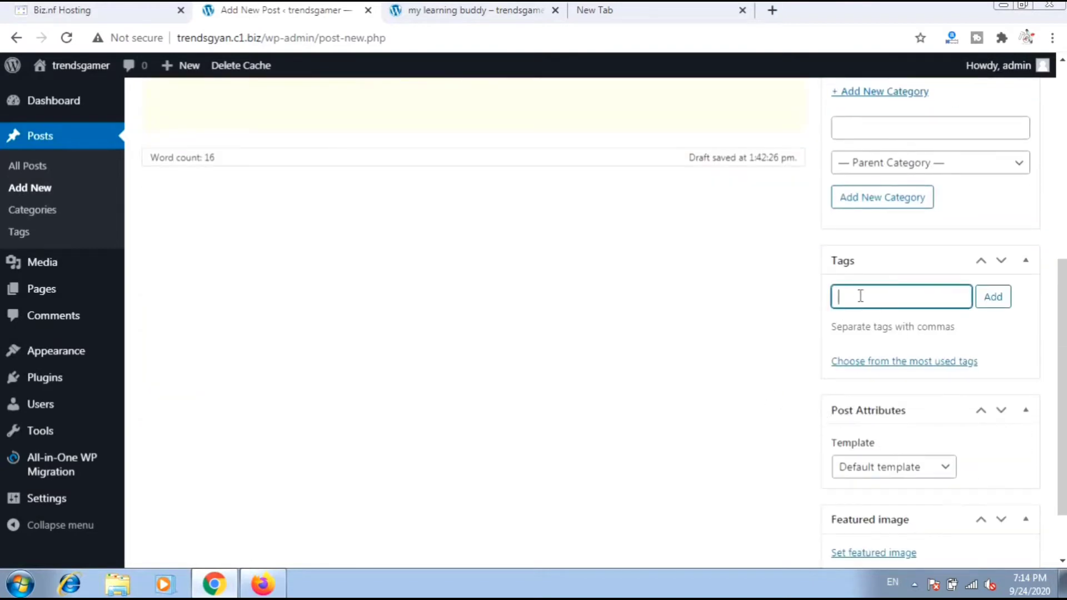
type("blog")
left_click(992, 296)
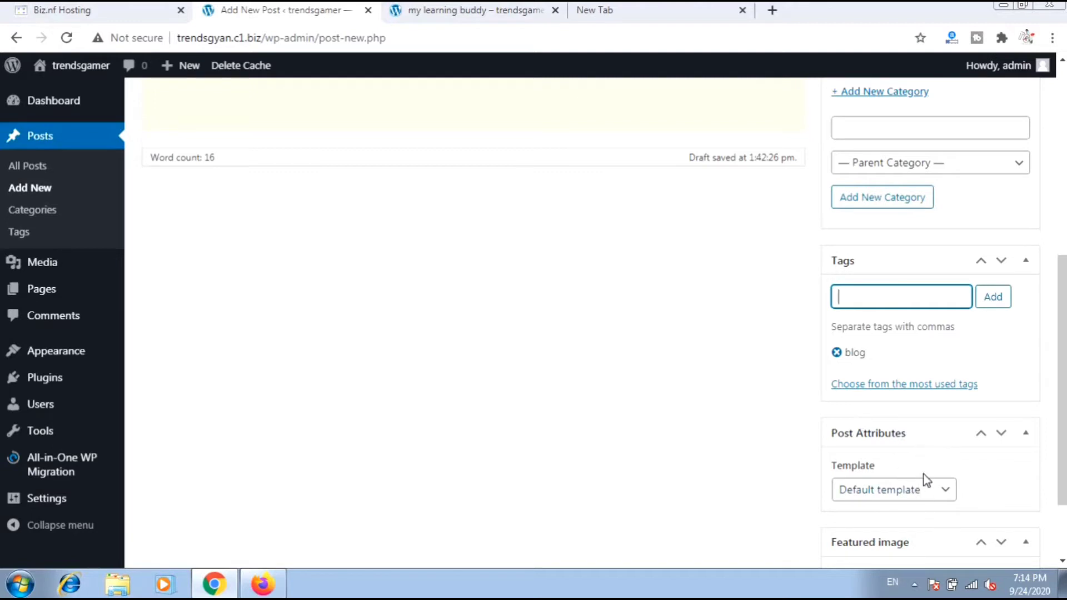
- Choose the Default template for the post in its post attributes
scroll(931, 492, "down", 2)
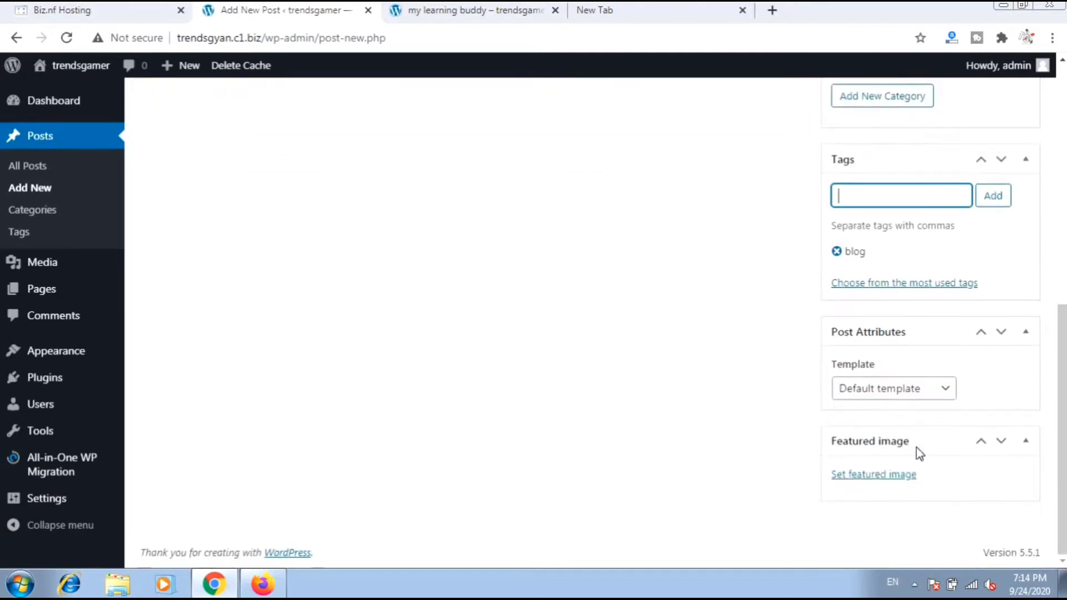
left_click(909, 384)
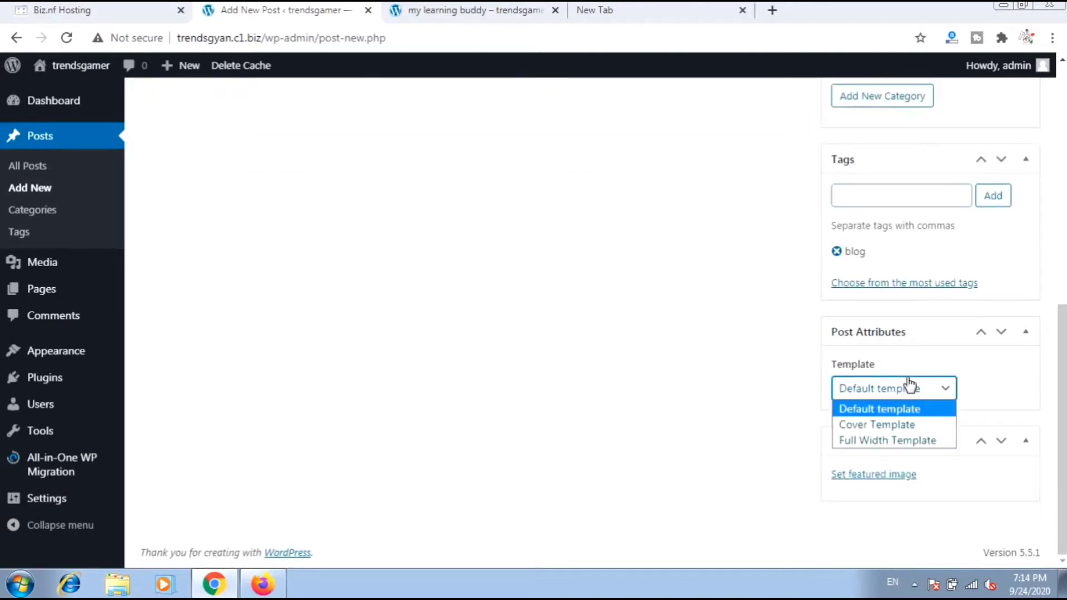
left_click(904, 414)
- Review the post's title, body, category, tag, template and featured image settings before publishing
scroll(895, 330, "up", 5)
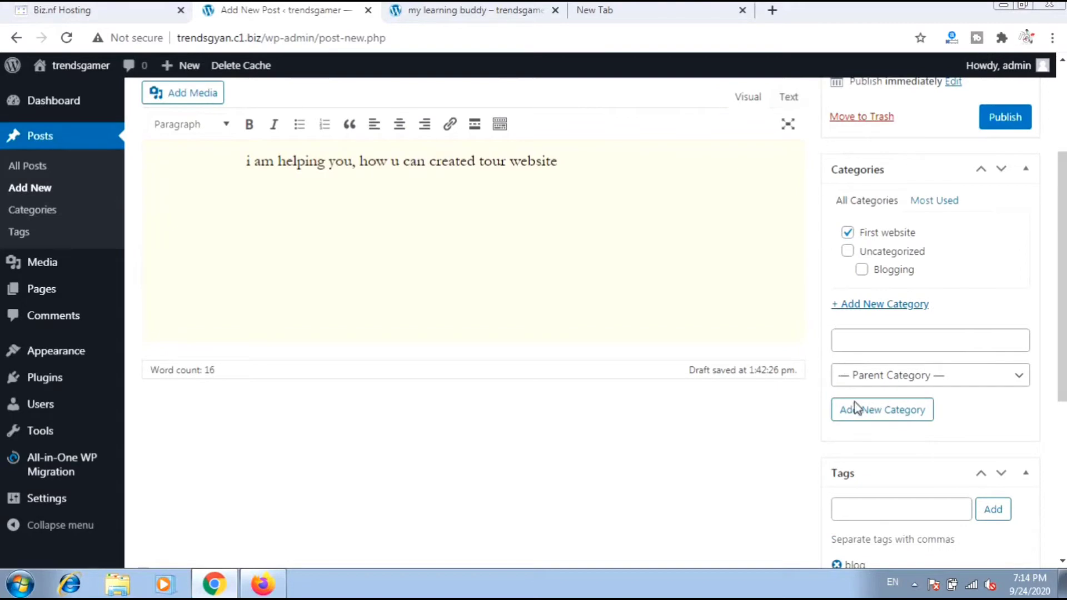
scroll(845, 207, "up", 3)
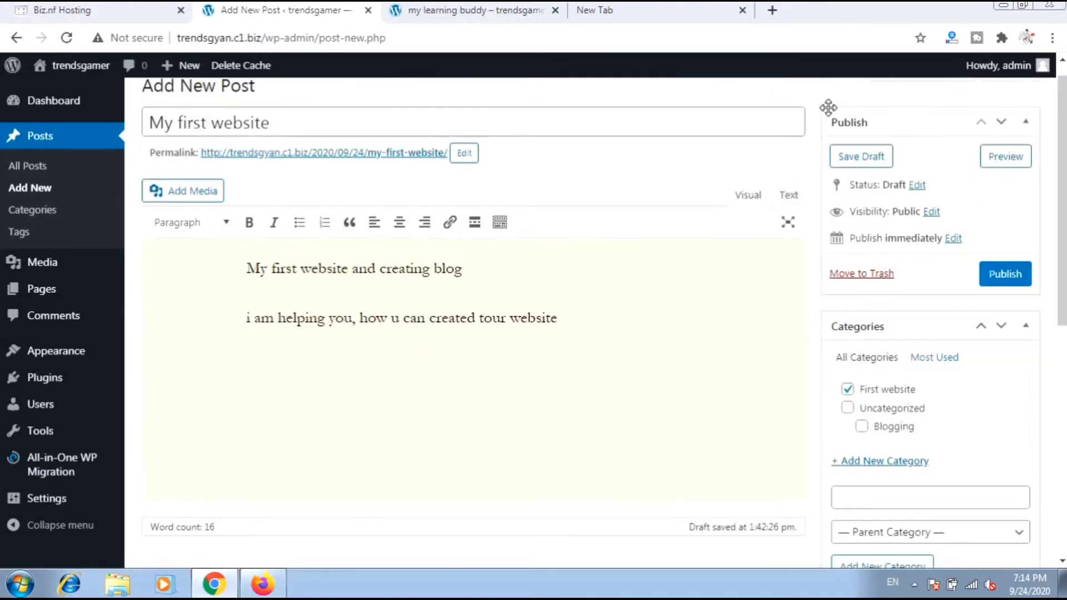
scroll(817, 531, "down", 7)
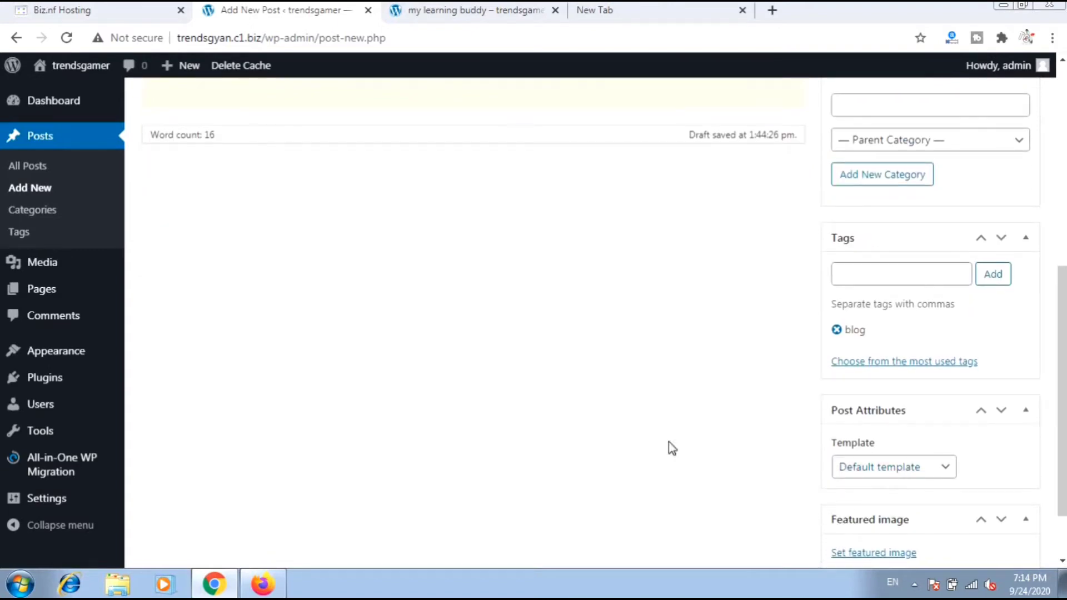
scroll(917, 483, "up", 1)
scroll(916, 479, "up", 3)
scroll(917, 478, "down", 5)
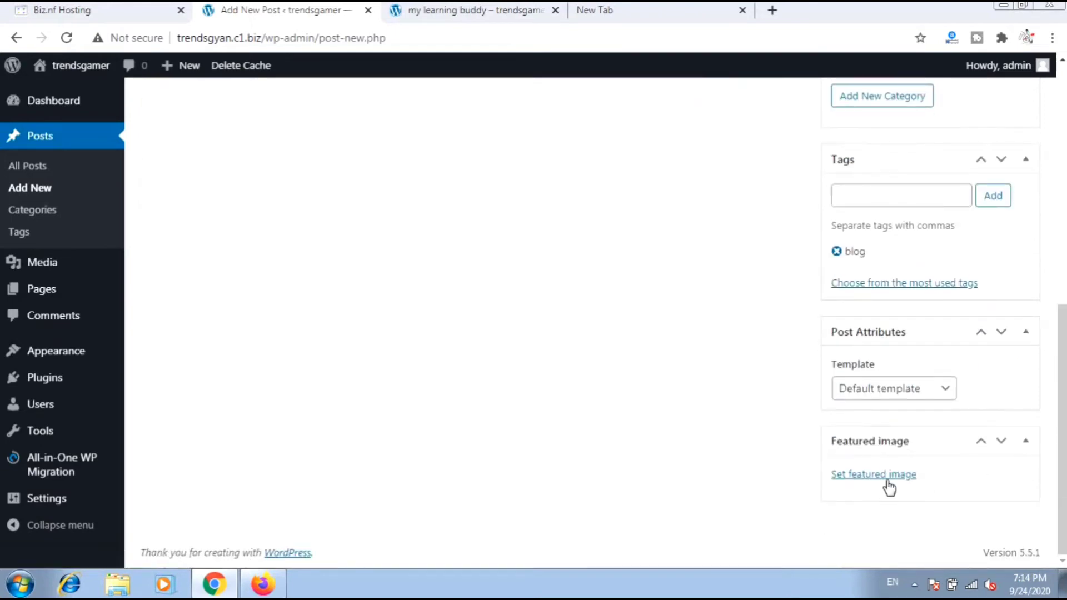
scroll(889, 488, "up", 8)
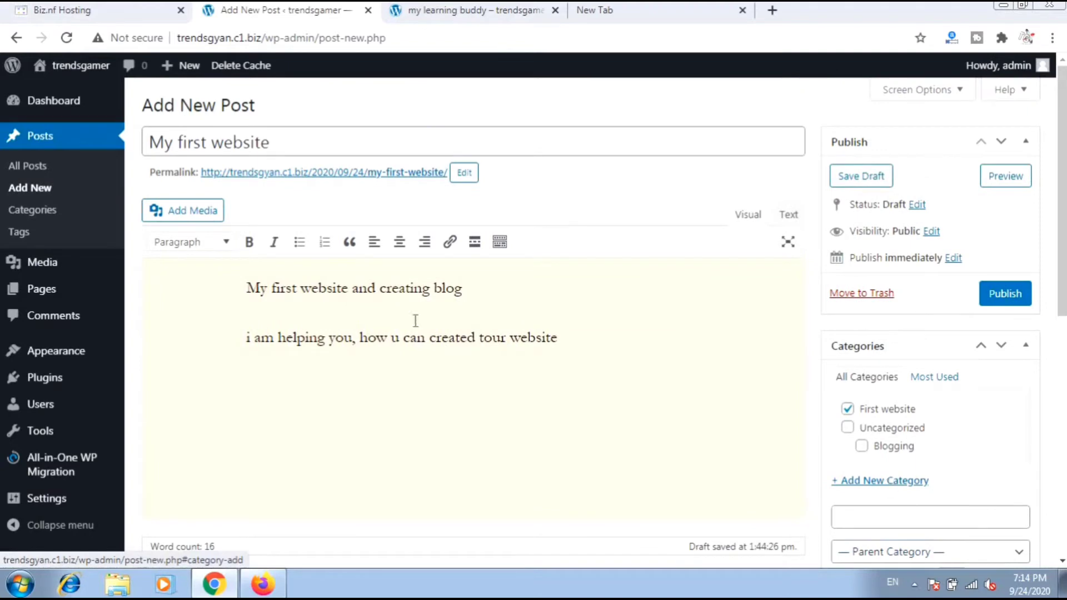
scroll(441, 474, "down", 8)
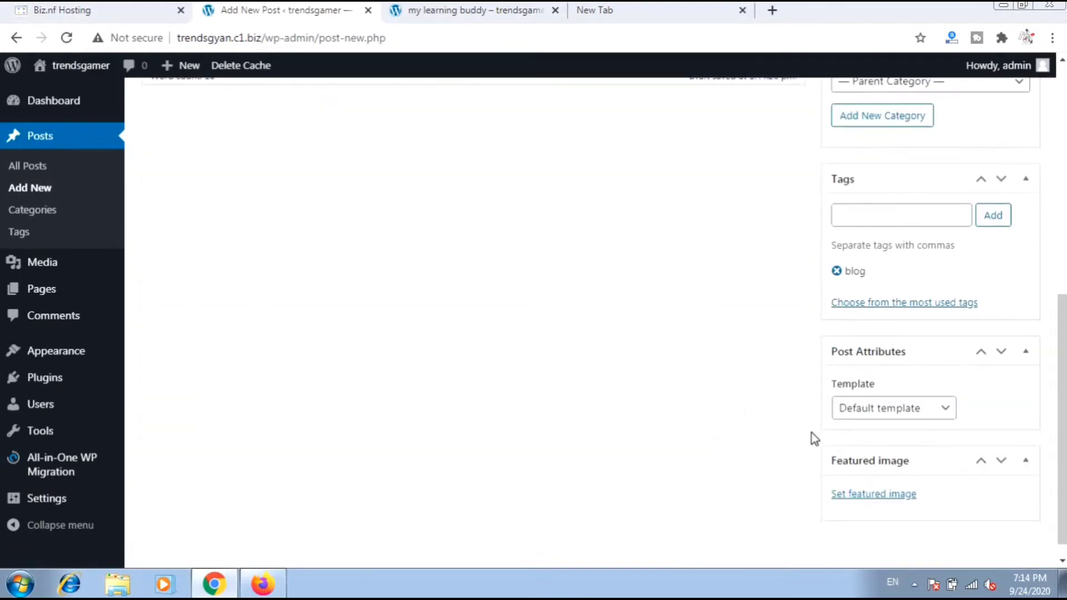
scroll(611, 415, "up", 4)
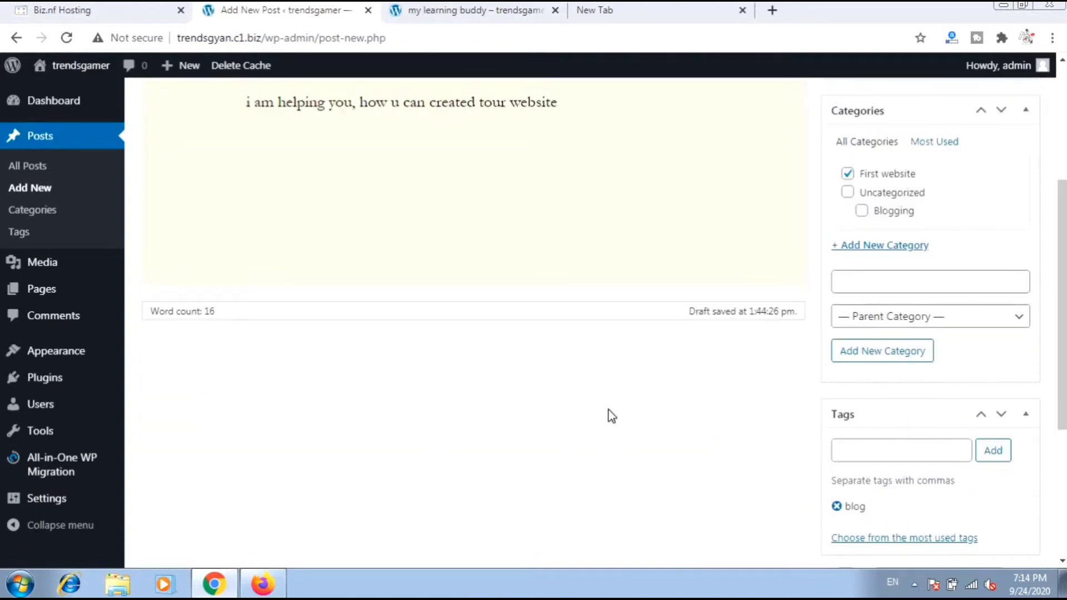
scroll(884, 441, "down", 5)
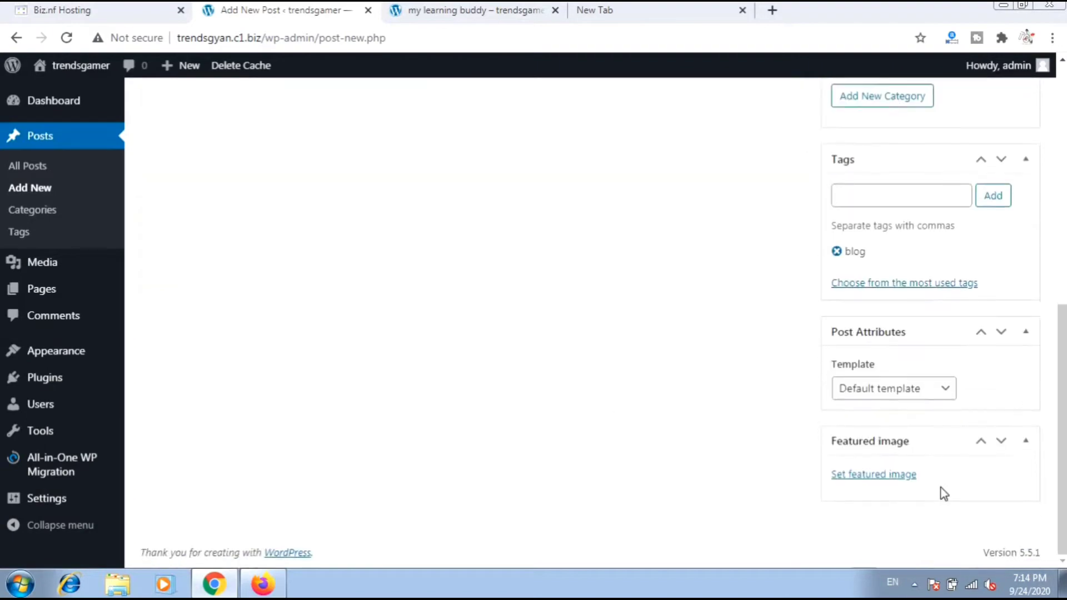
- Publish the post "My first website" and look over the published entry
scroll(943, 485, "up", 9)
left_click(1004, 303)
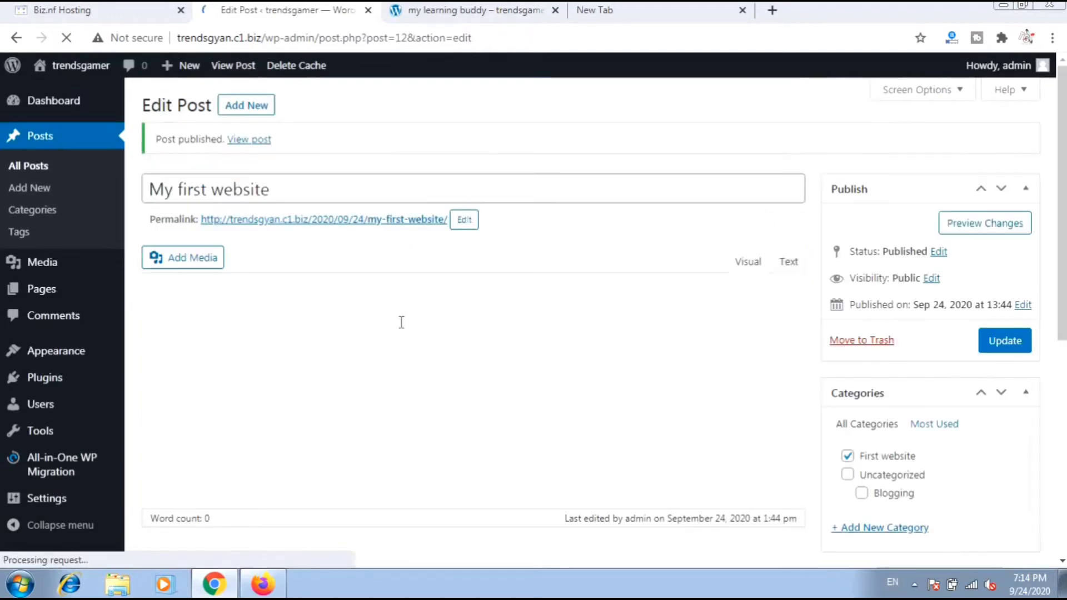
scroll(3, 363, "down", 2)
scroll(269, 405, "up", 3)
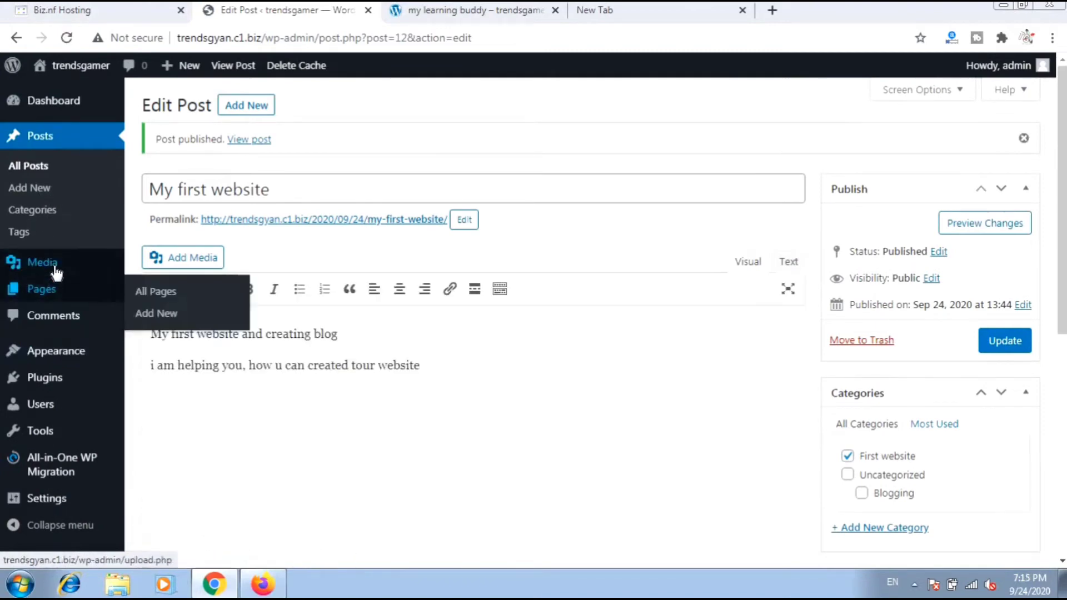
- Inspect the attachment details of the data-centers.png image in the media library, and open the list of all pages
mouse_move(56, 271)
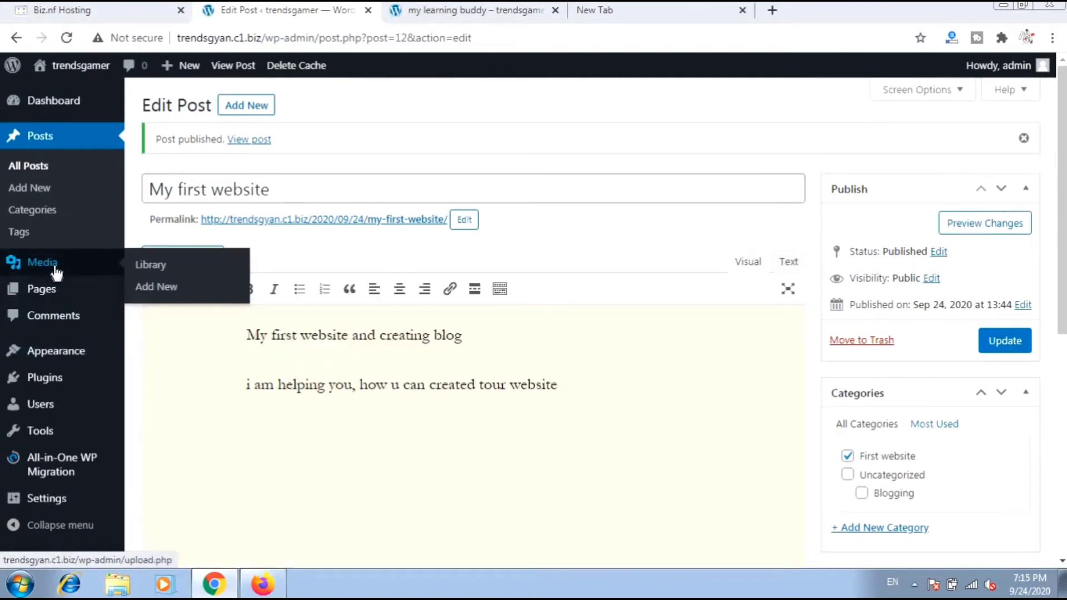
left_click(55, 268)
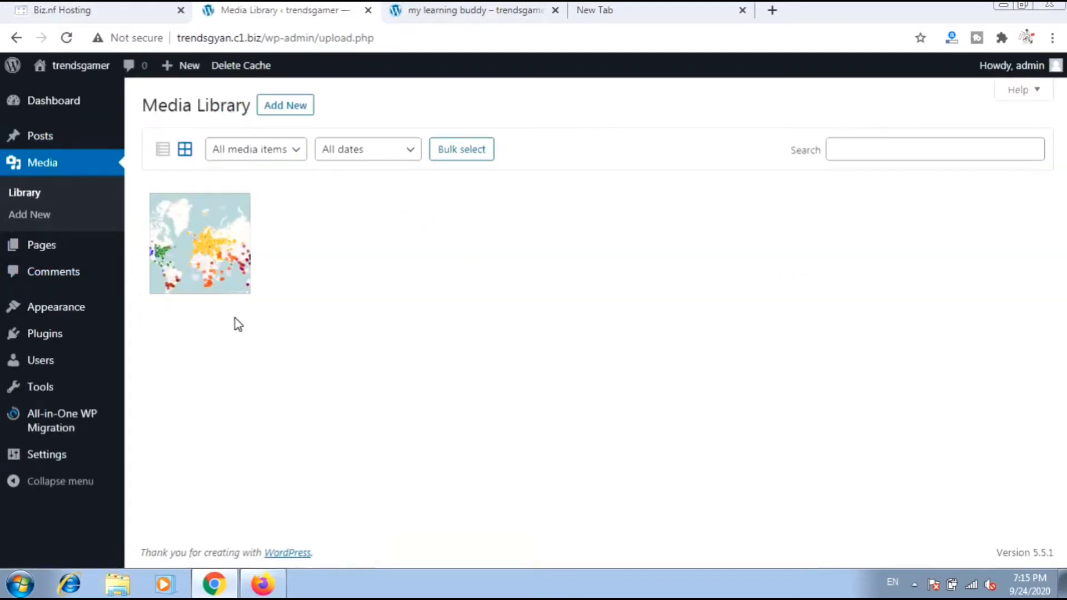
left_click(226, 276)
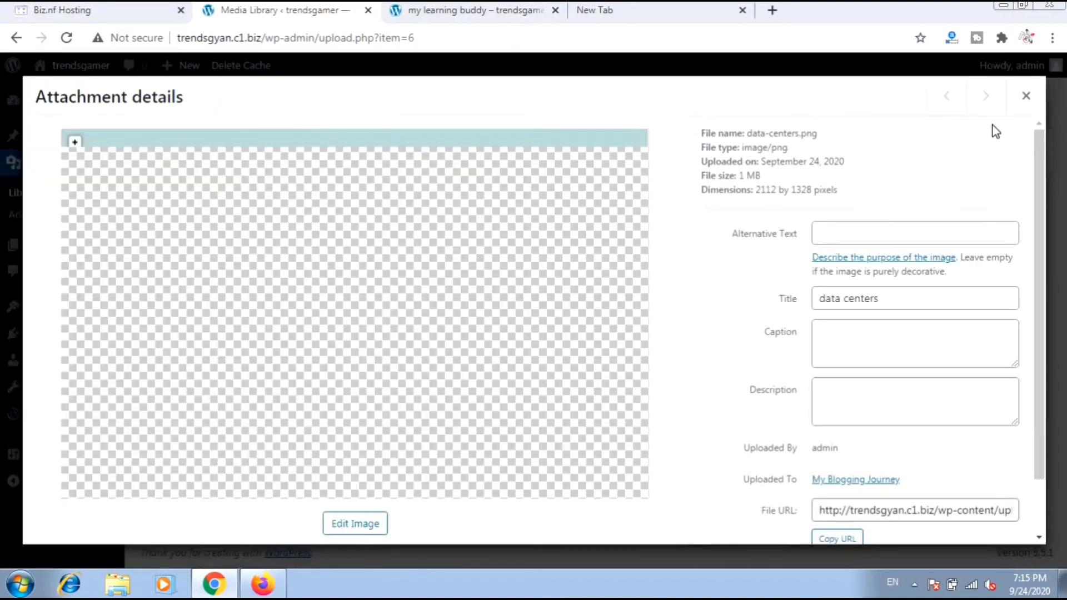
left_click(1026, 97)
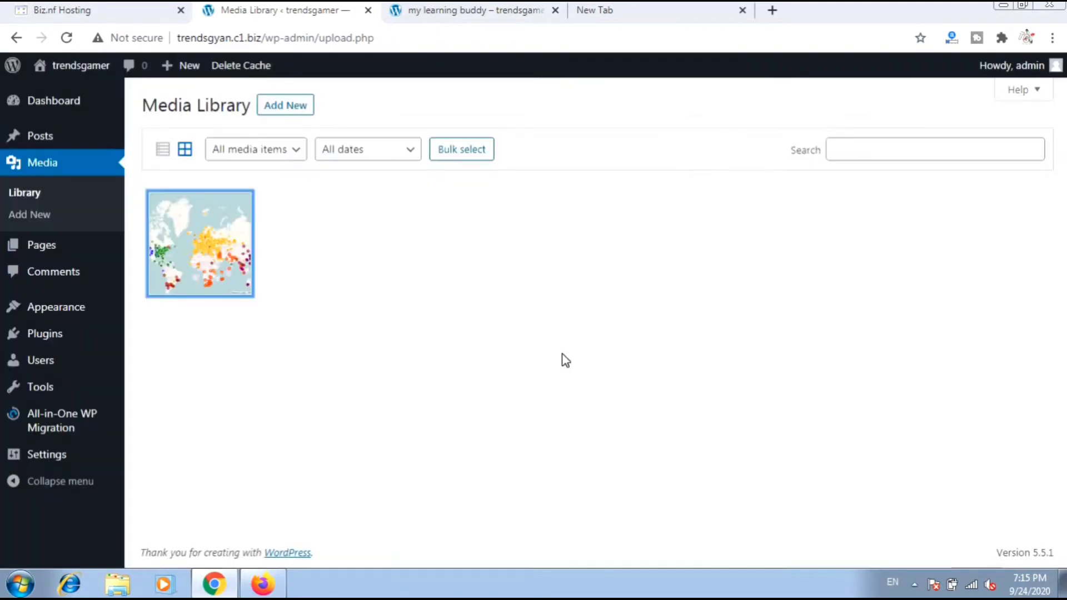
left_click(78, 243)
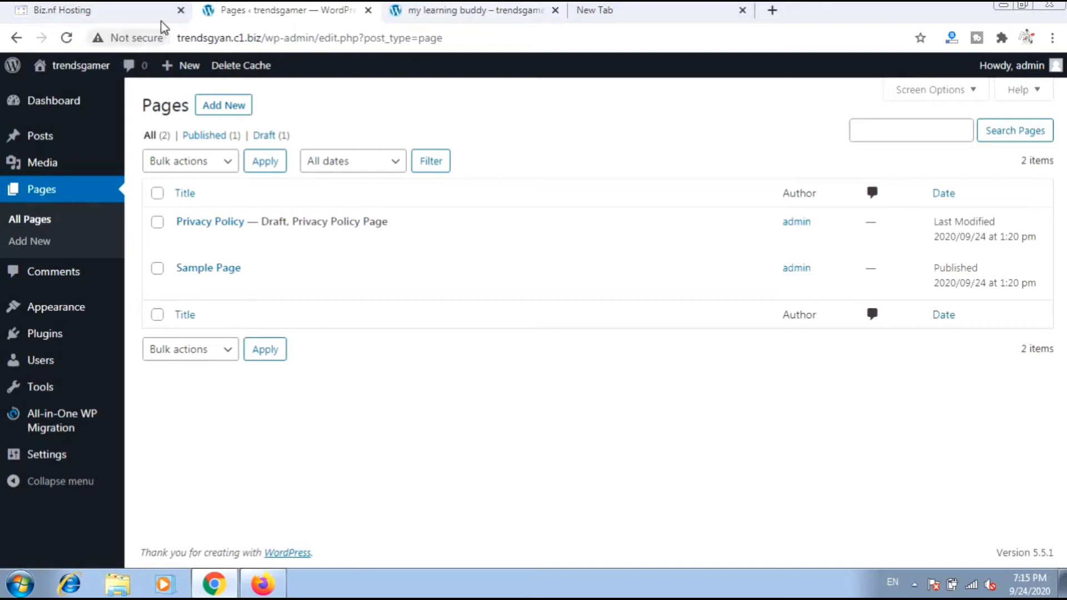
- Load the website trendsgyan.com in the empty browser tab
left_click(691, 16)
left_click(492, 30)
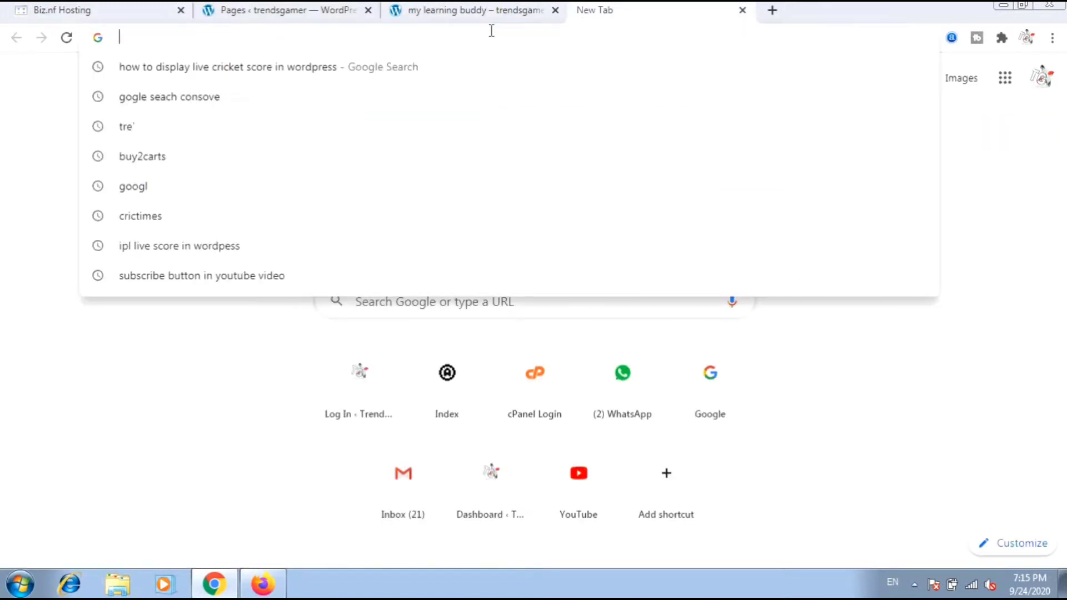
type("trendsgyan.com:2083")
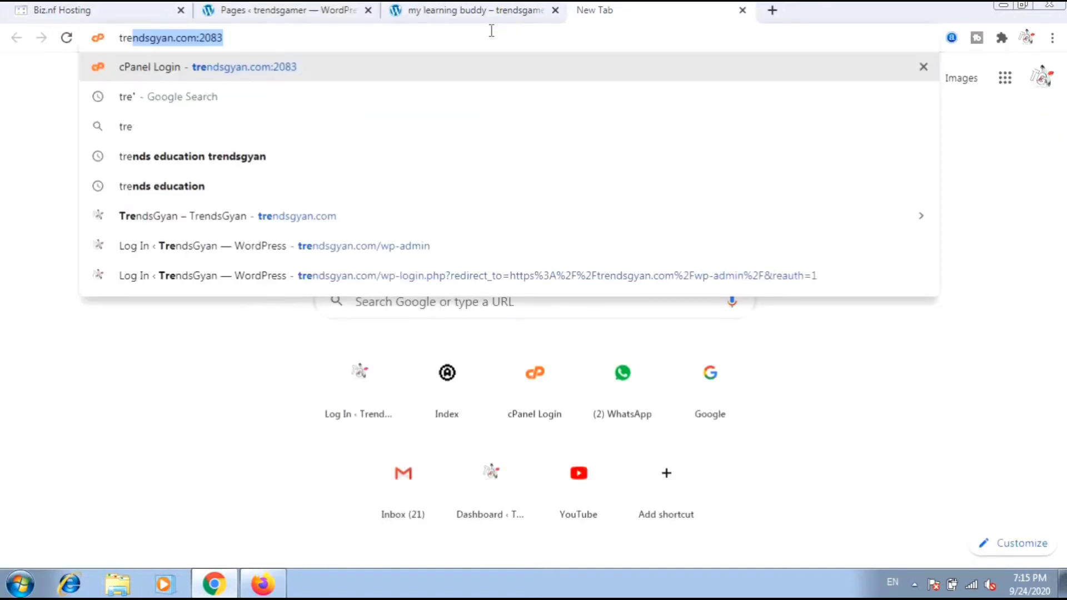
key("Right")
key("BackSpace")
key("BackSpace")
key("BackSpace")
key("BackSpace")
key("BackSpace")
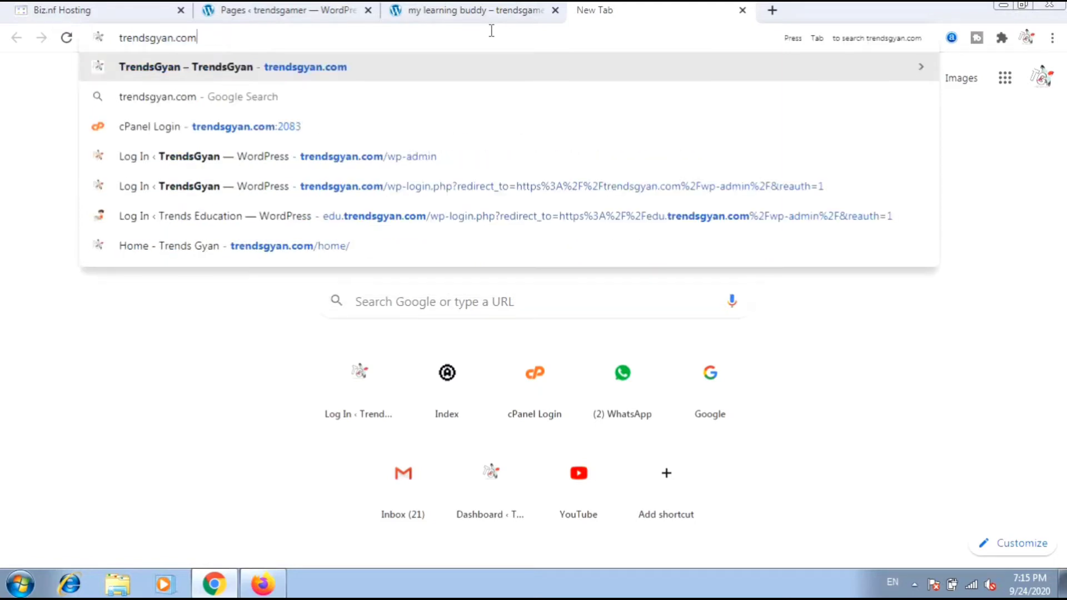
key("Return")
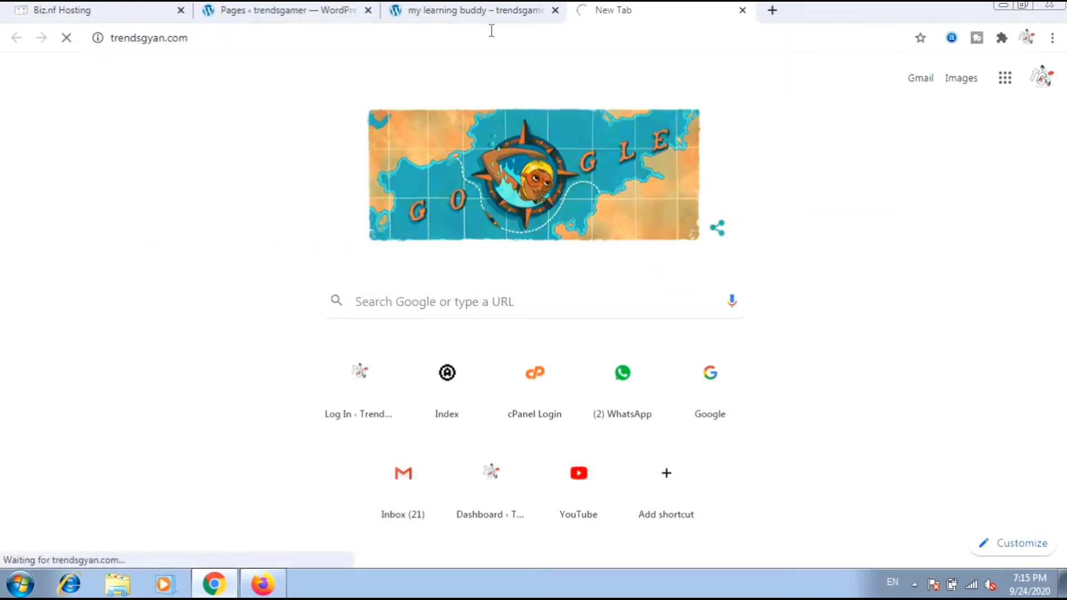
left_click(267, 15)
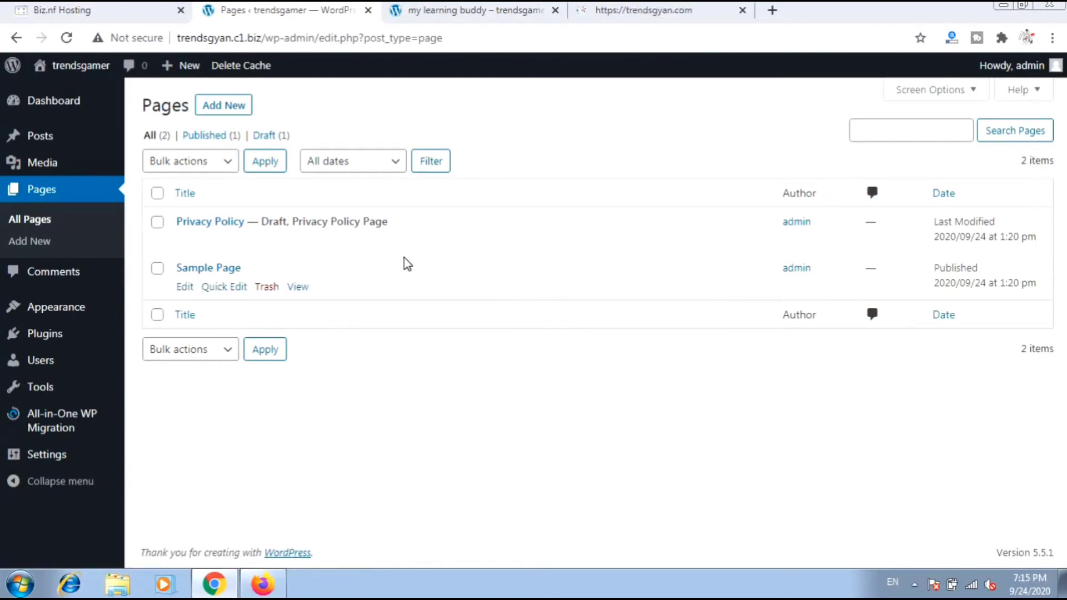
left_click(645, 16)
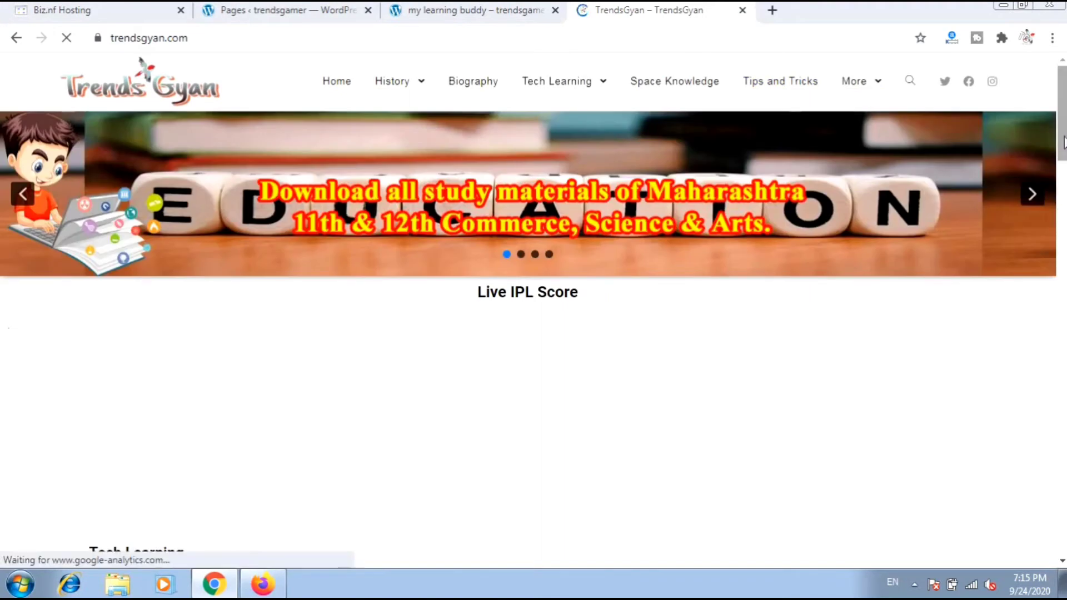
- Examine the TrendsGyan home page as an example site, from the header menu down to the footer navigation links
scroll(1064, 147, "down", 10)
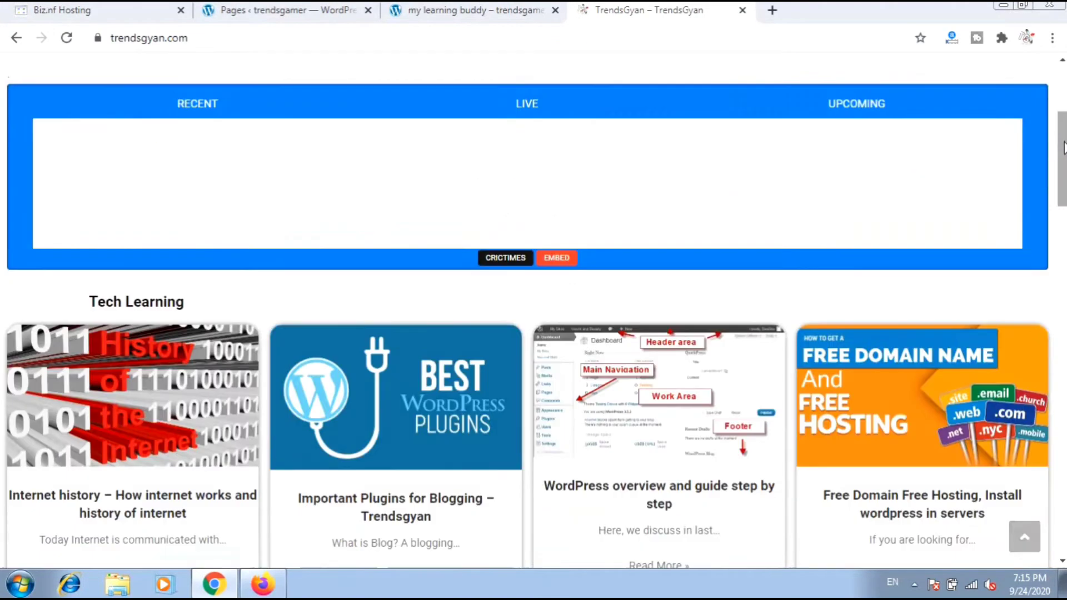
scroll(1064, 150, "down", 15)
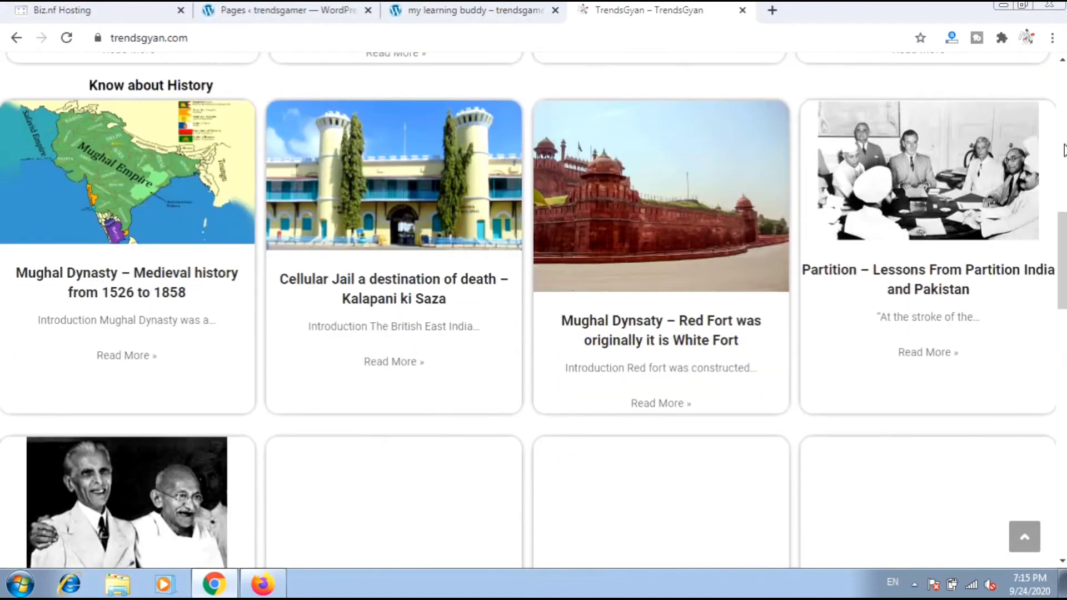
scroll(1063, 157, "down", 3)
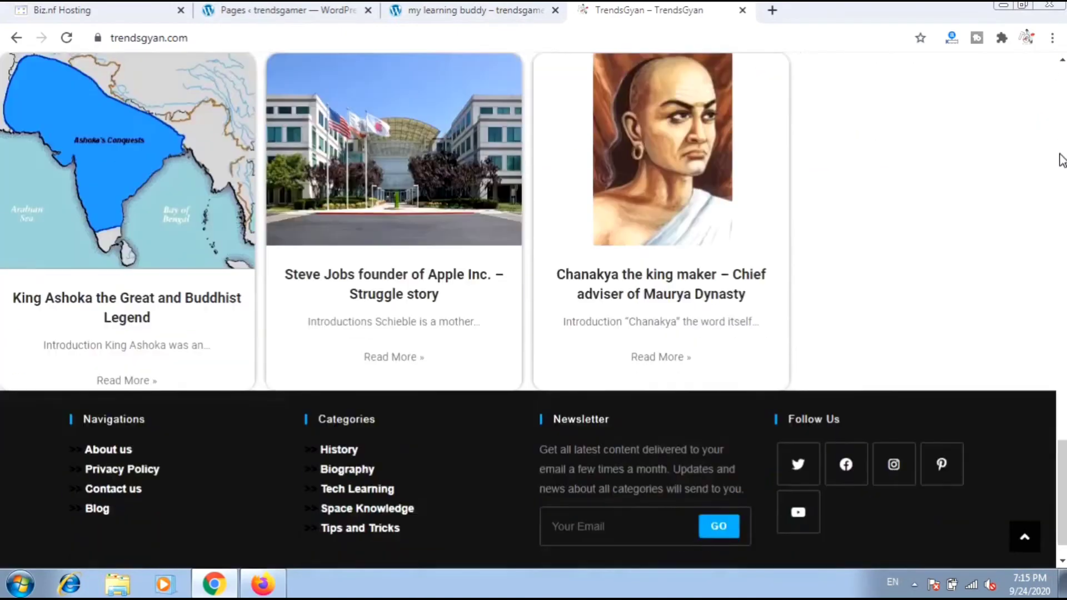
scroll(1062, 158, "up", 10)
scroll(1061, 161, "down", 10)
scroll(1062, 161, "down", 2)
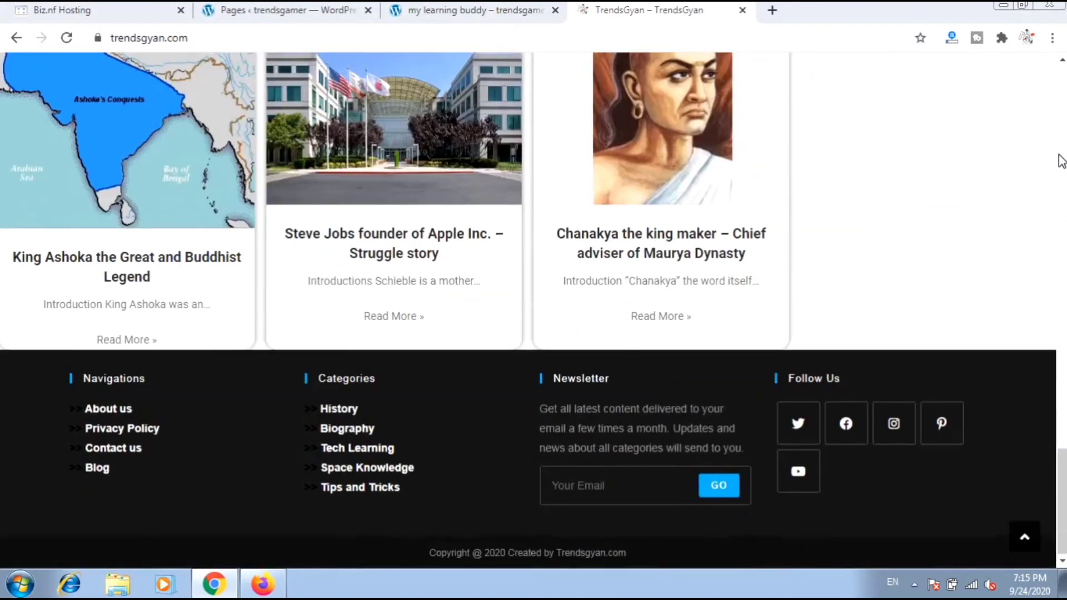
scroll(1050, 159, "up", 20)
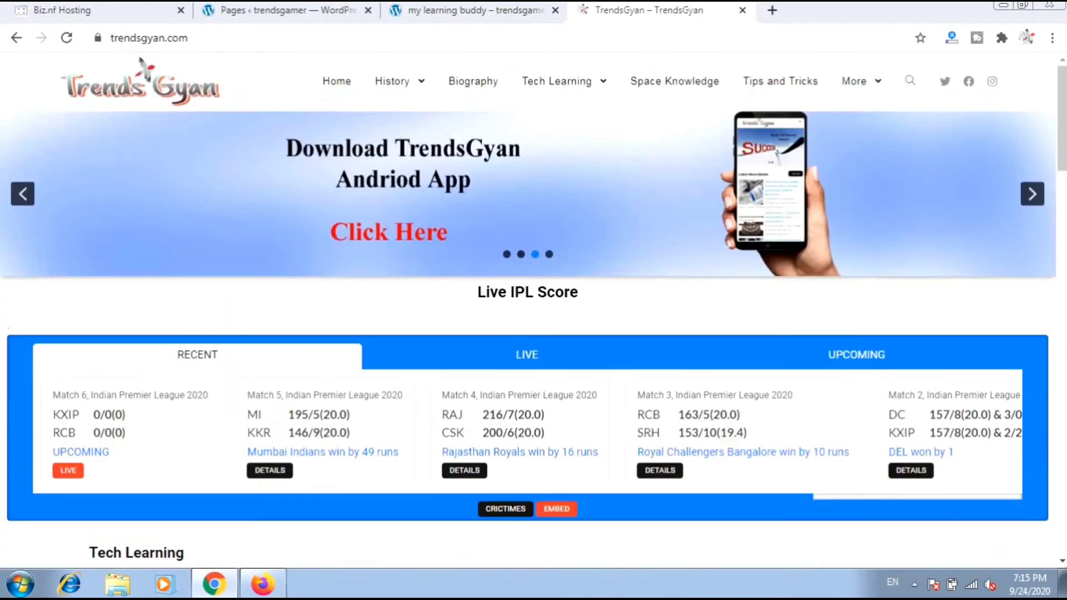
- View the WordPress comments list with its moderation options, and open the installed themes
left_click(261, 11)
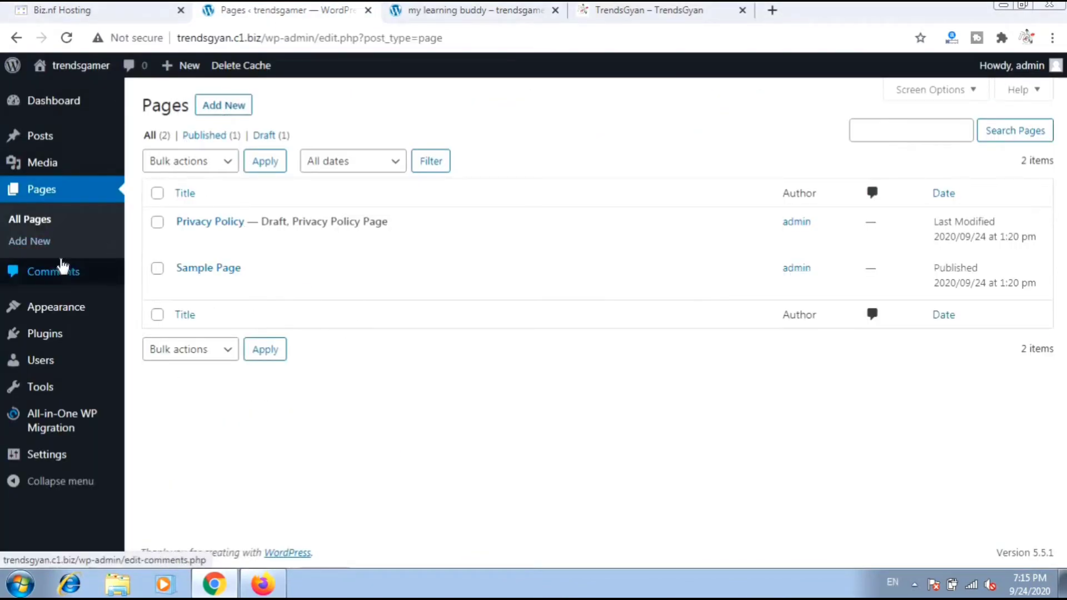
left_click(61, 270)
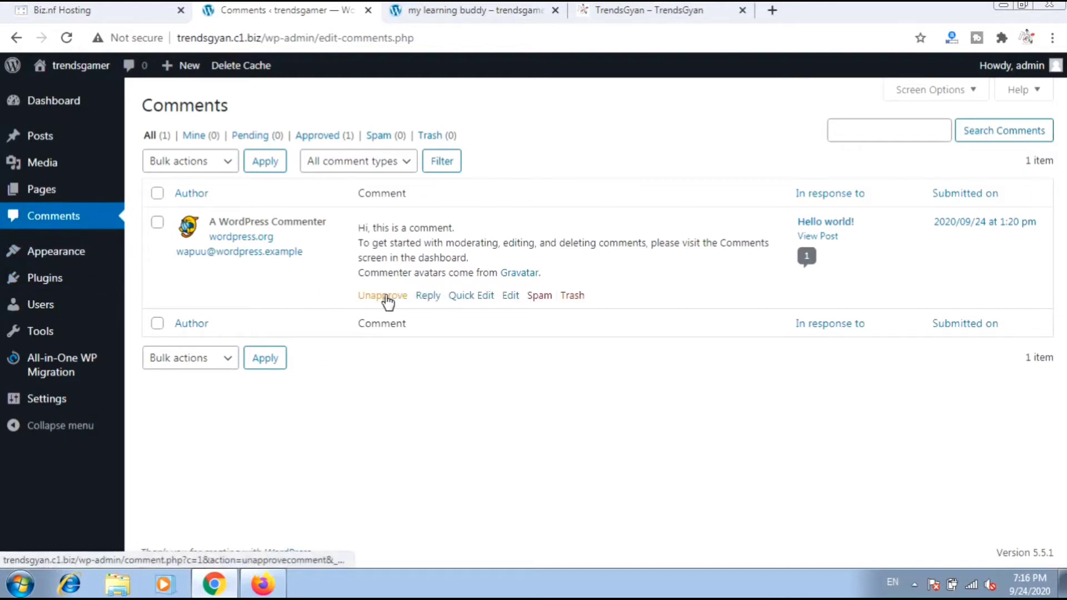
left_click(94, 257)
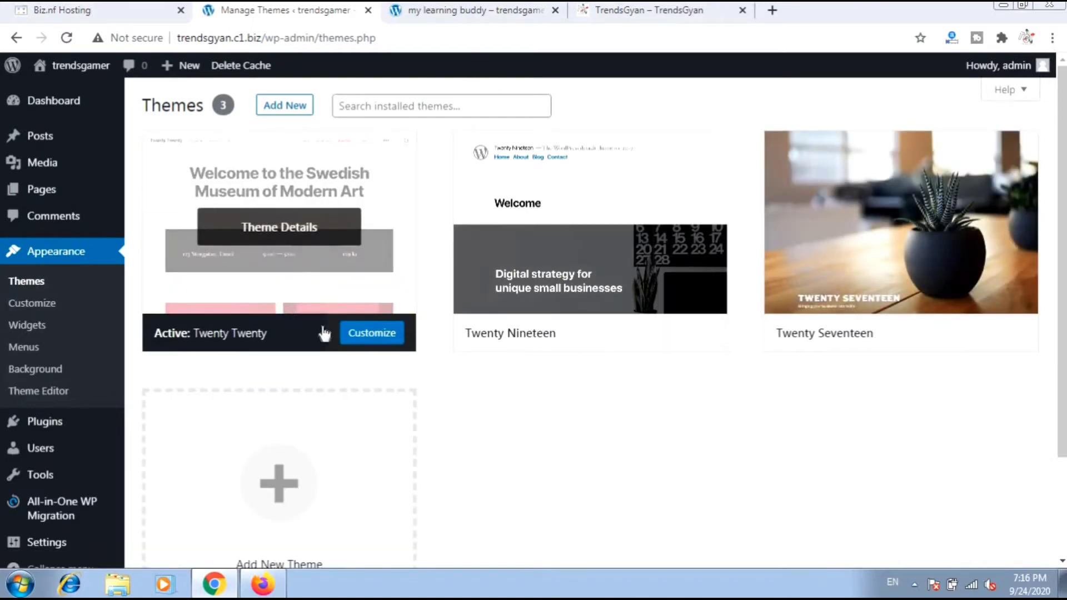
- Examine how the published post "my learning buddy" looks with the active theme
left_click(445, 15)
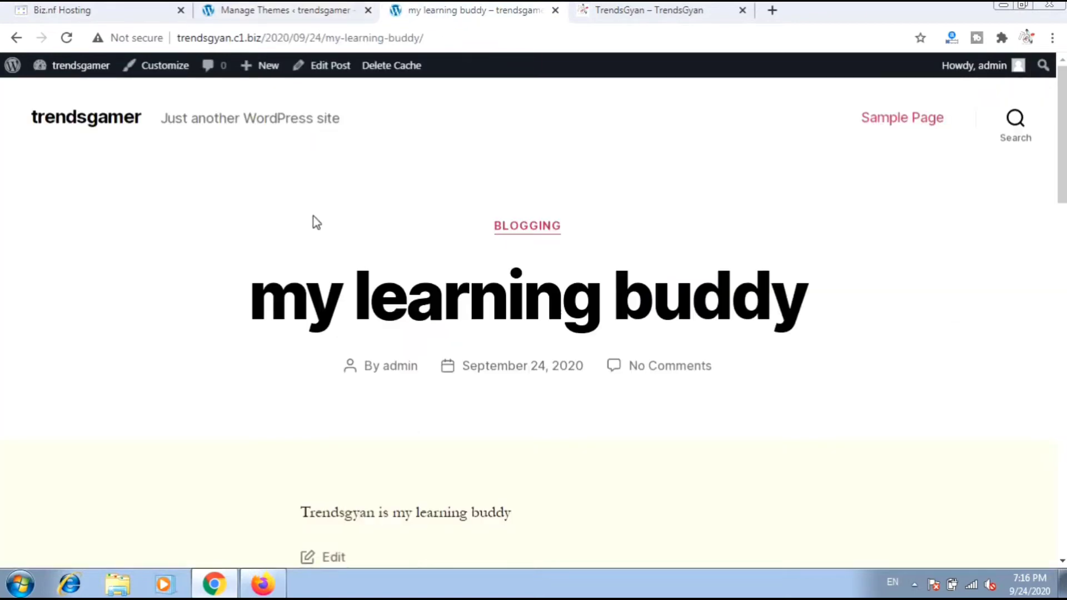
scroll(324, 255, "down", 15)
scroll(324, 254, "up", 15)
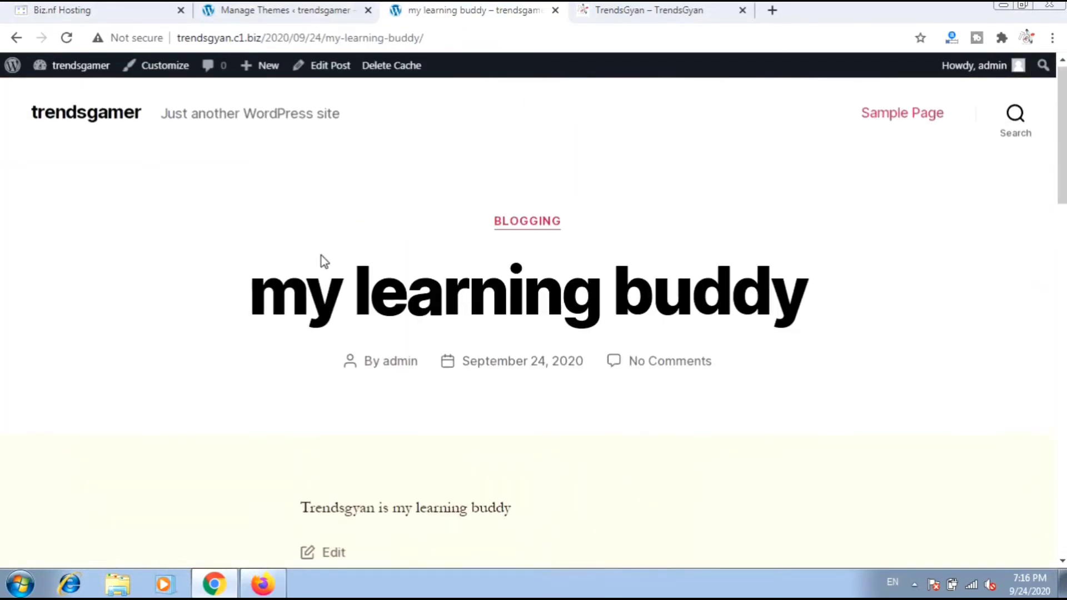
- Return to the installed themes and open the catalogue for adding a new theme
left_click(248, 11)
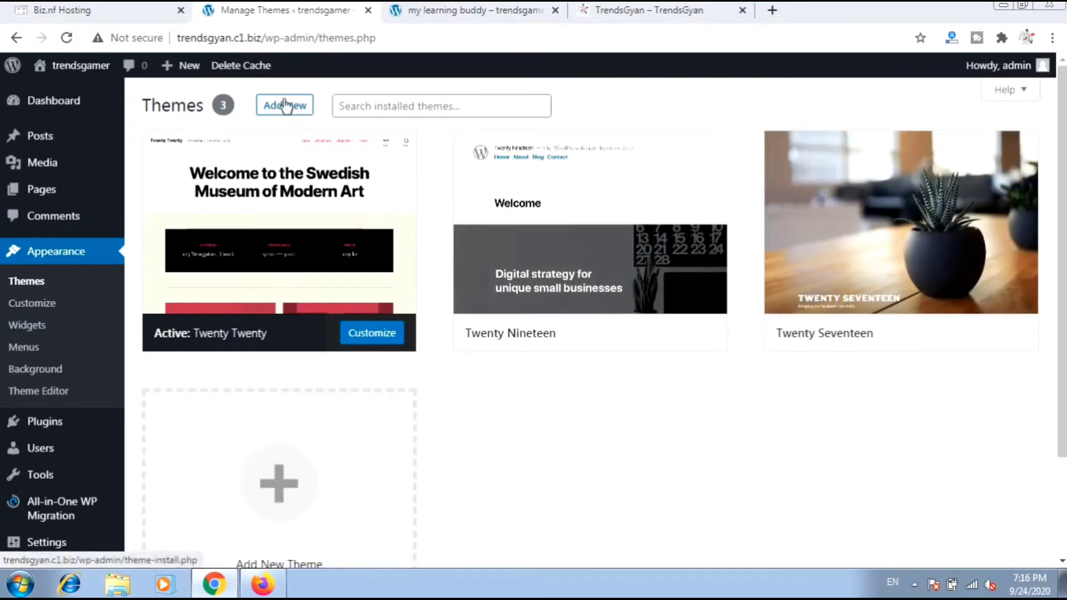
left_click(284, 104)
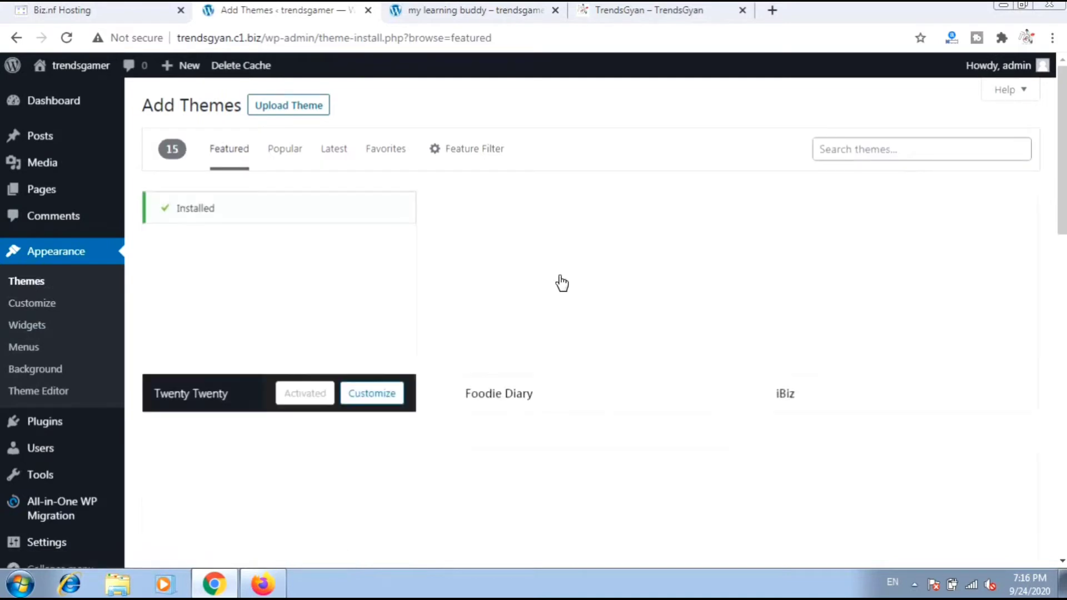
- Browse the featured themes in the Add Themes catalogue from the first rows down to the last ones
scroll(562, 284, "down", 15)
scroll(567, 290, "up", 15)
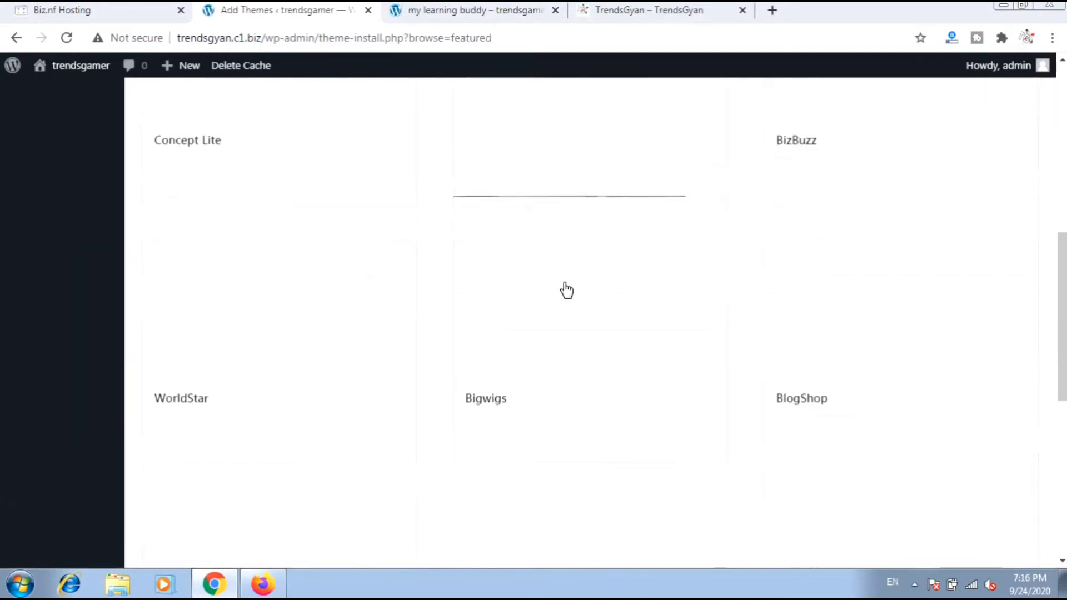
scroll(571, 290, "down", 10)
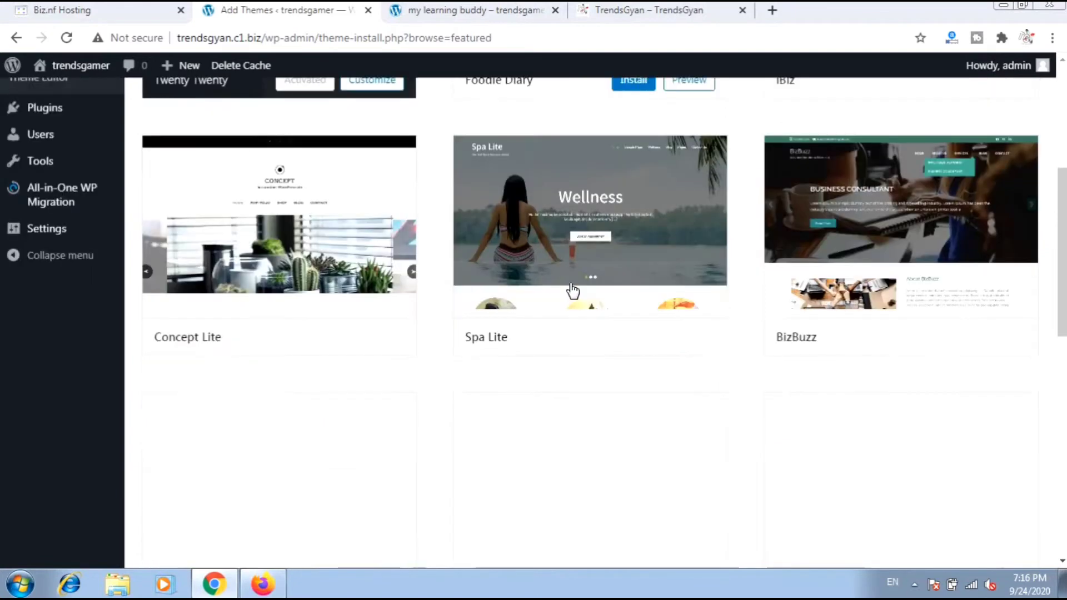
scroll(571, 310, "down", 1)
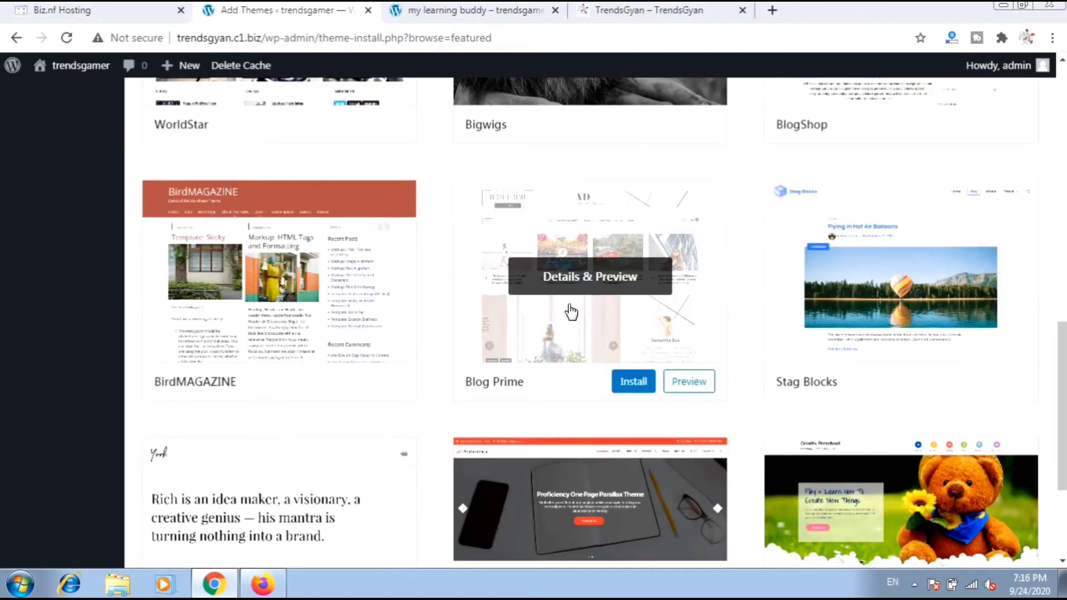
scroll(611, 314, "down", 2)
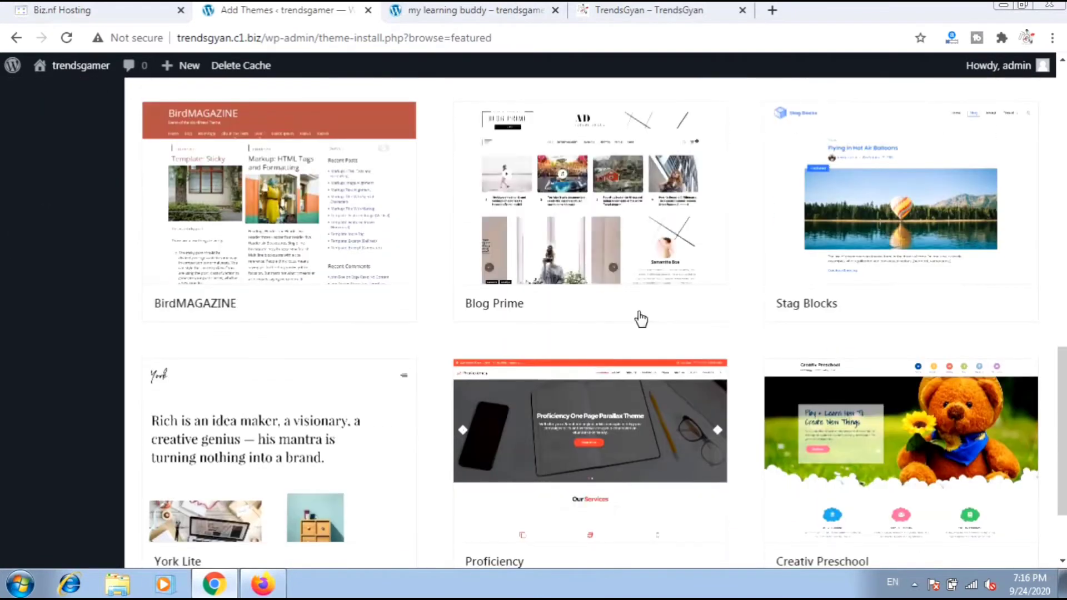
scroll(526, 327, "up", 10)
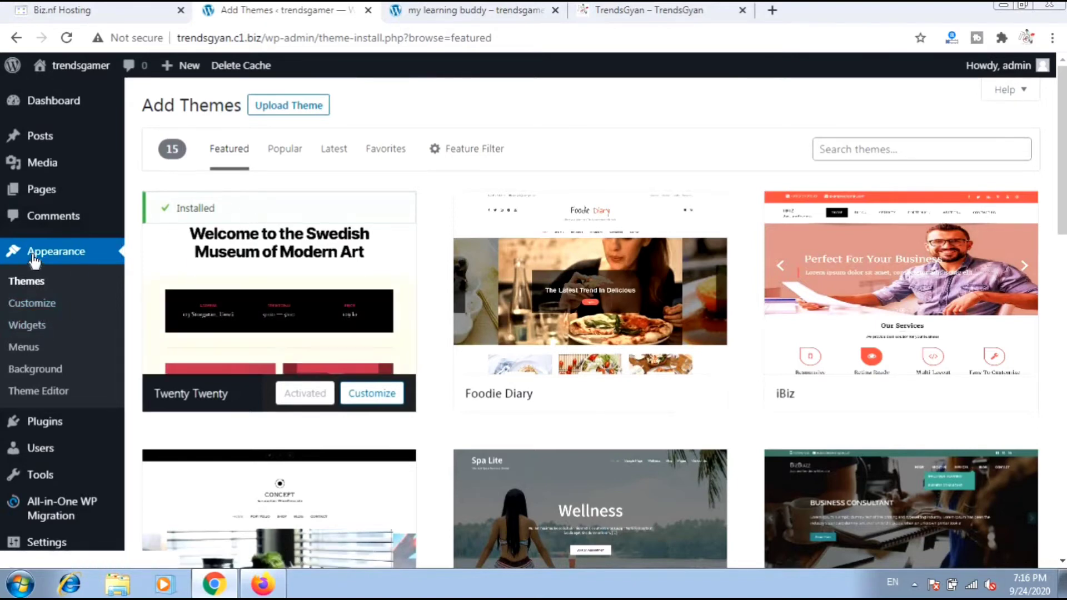
- Open the WordPress menu editor and compare it with the header navigation of the published post "my learning buddy"
left_click(31, 354)
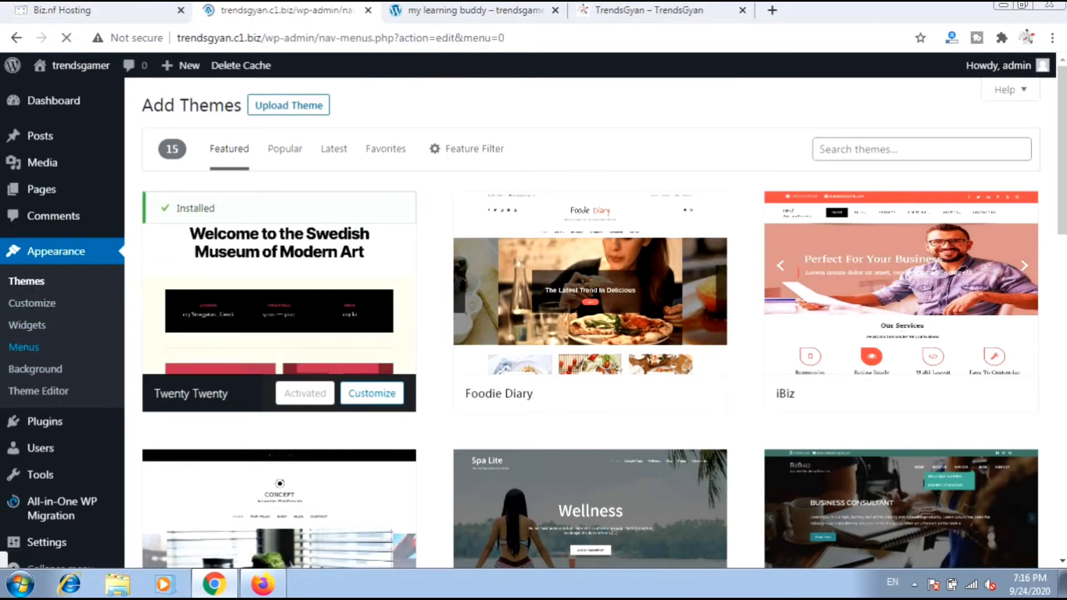
left_click(469, 16)
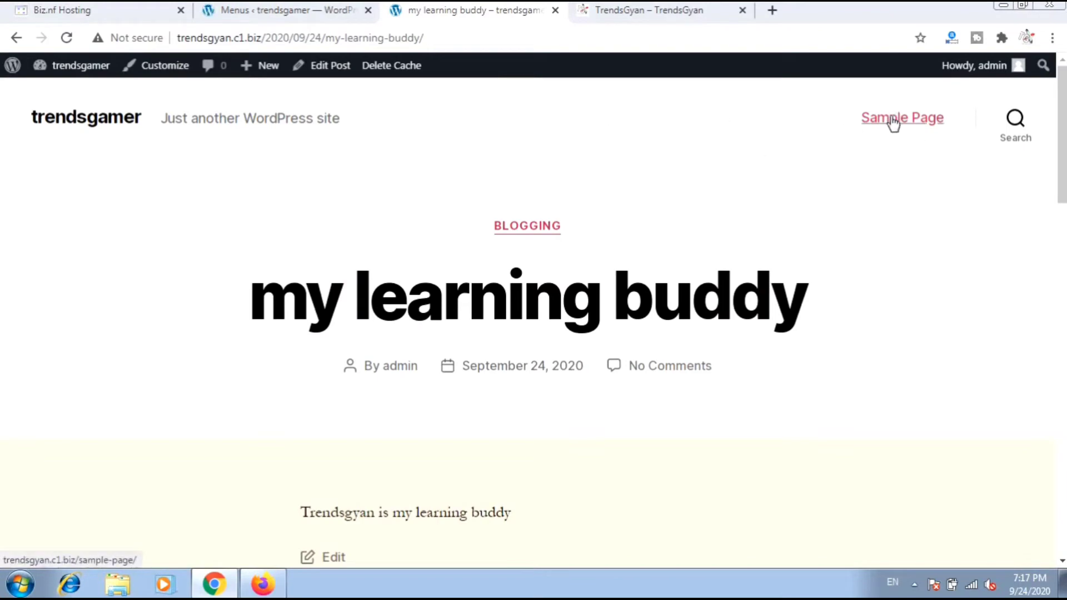
left_click(295, 13)
scroll(556, 373, "down", 1)
scroll(577, 365, "up", 1)
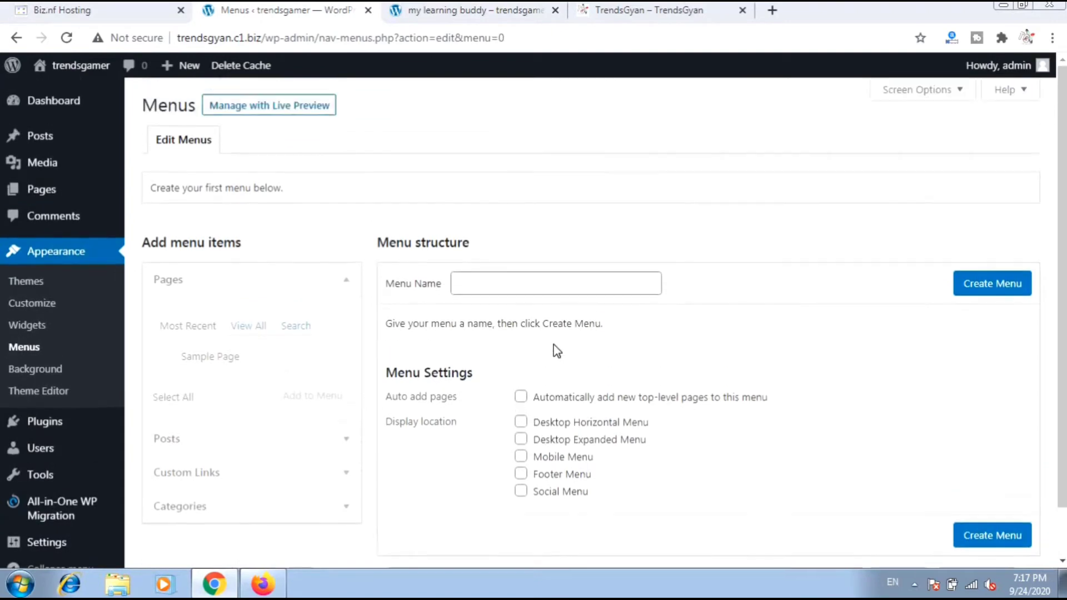
- Create a navigation menu named "Main Menu"
left_click(457, 282)
left_click(602, 317)
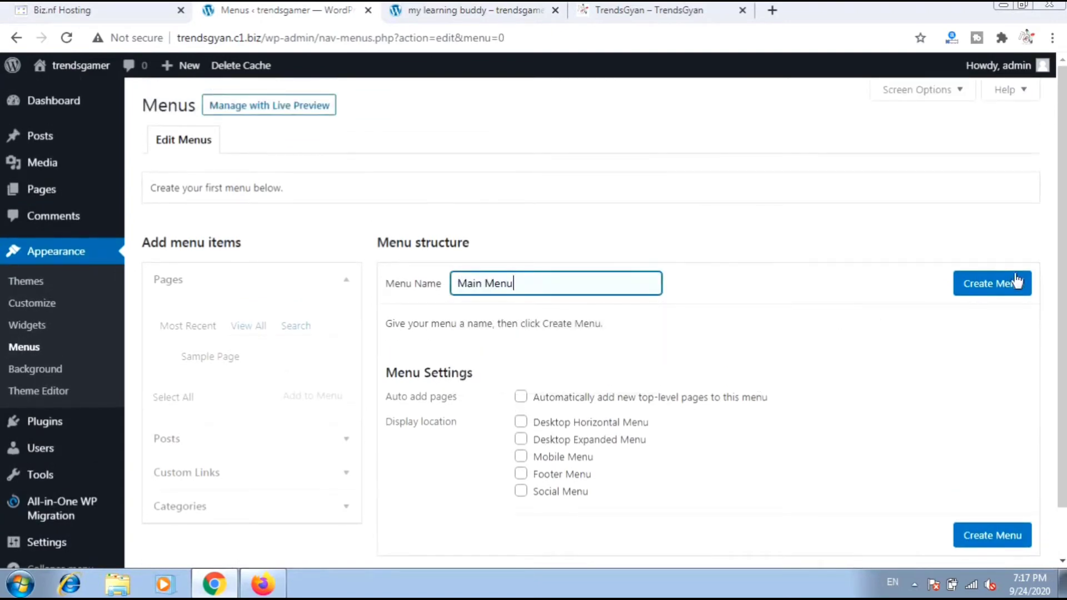
left_click(1023, 292)
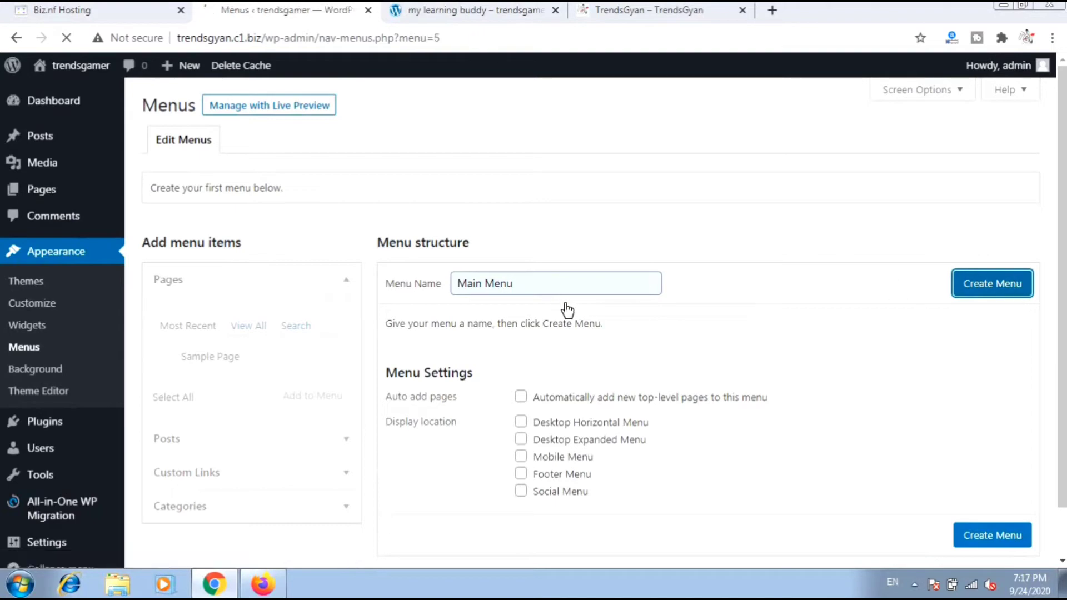
- Add a custom link to Main Menu with the URL "#" and the link text "Home"
scroll(550, 356, "down", 1)
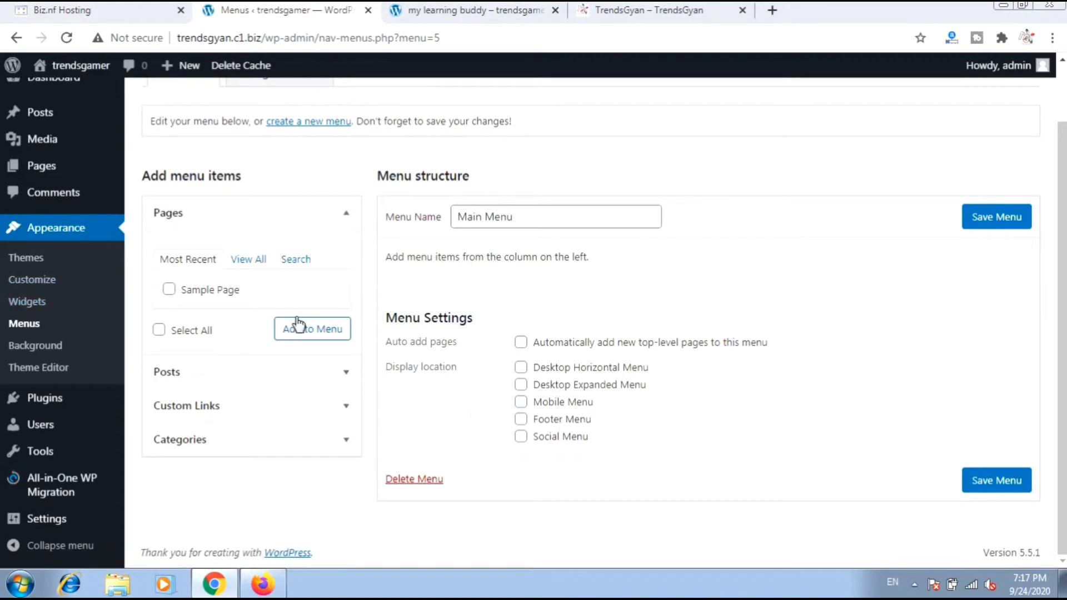
left_click(262, 407)
left_click(269, 332)
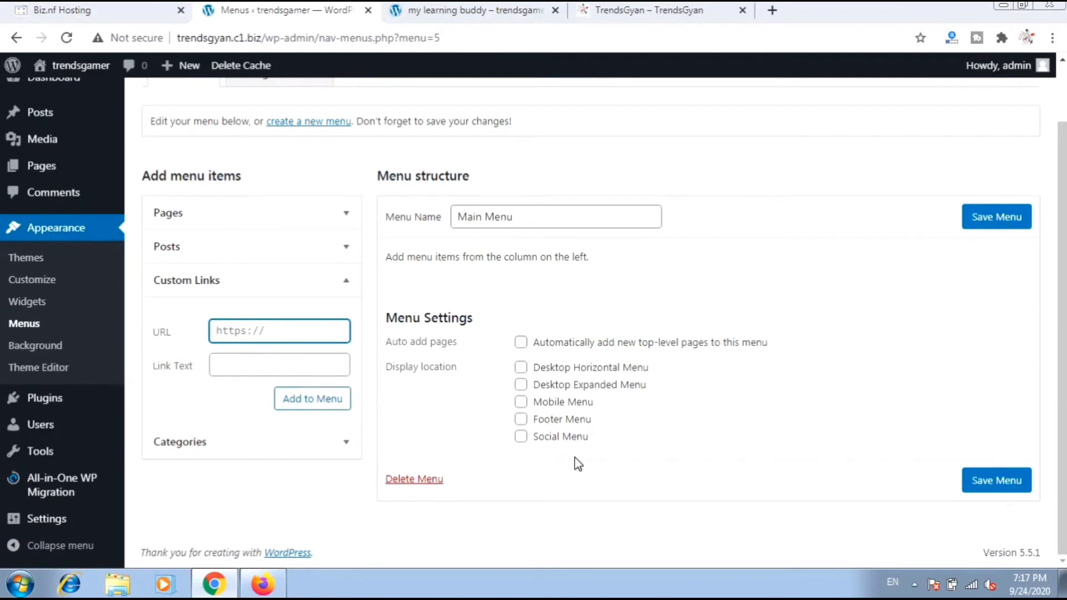
type("#Ho")
key("BackSpace")
left_click(274, 365)
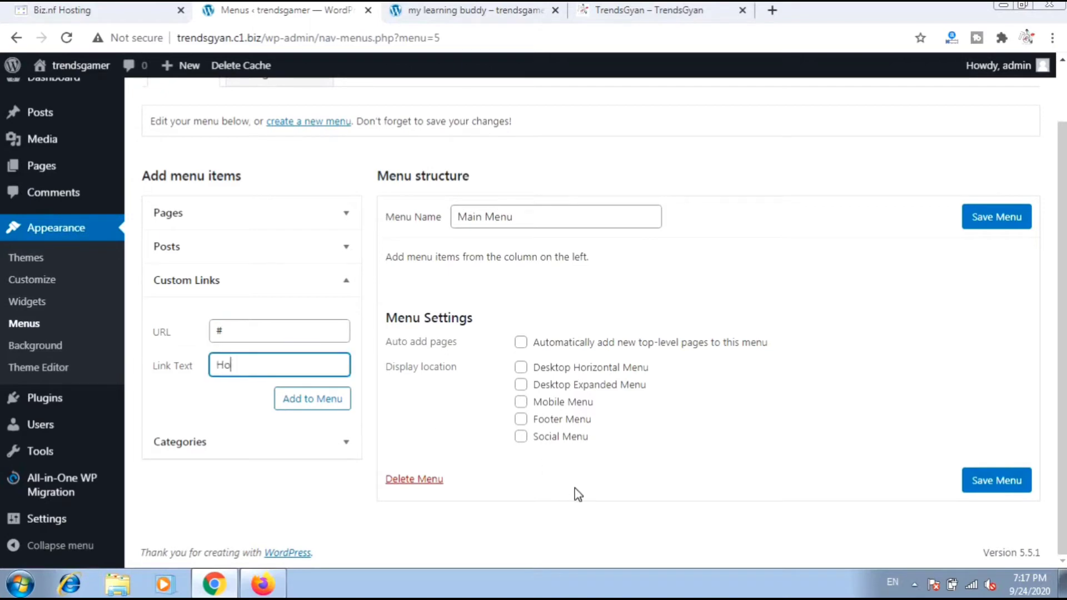
left_click(327, 399)
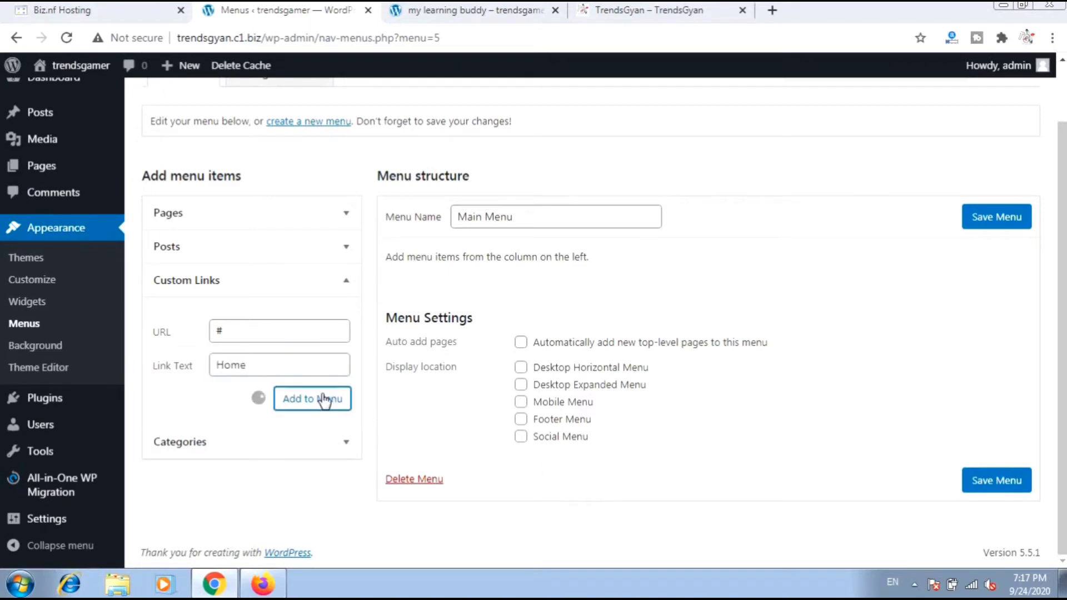
- Add a custom link with the URL "#" and the link text "About" to Main Menu
left_click(254, 331)
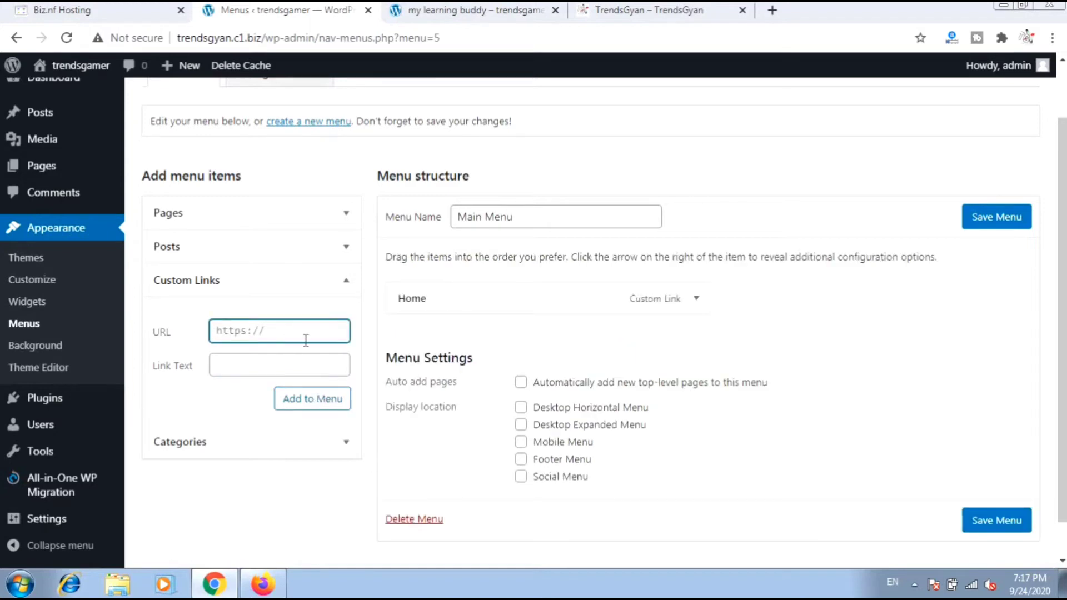
type("#")
left_click(310, 356)
type("About")
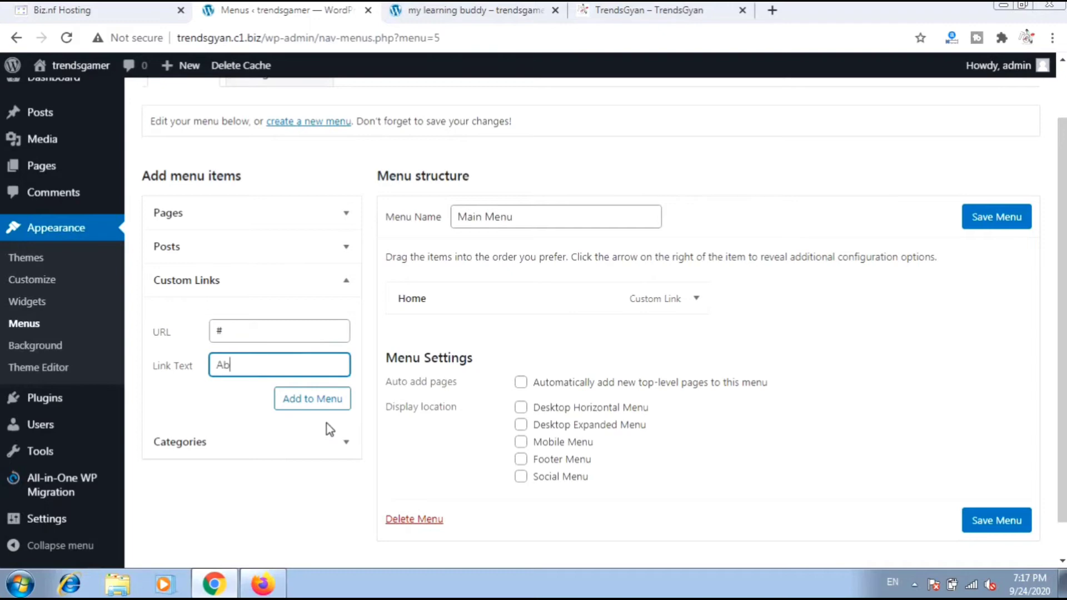
left_click(324, 398)
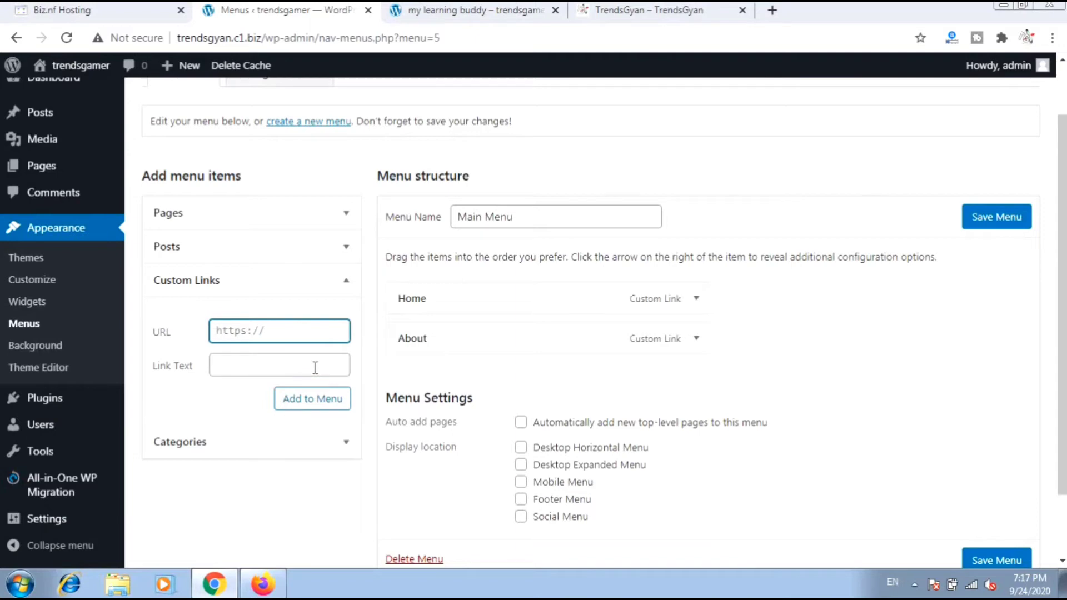
- Add a custom link with the URL "#" and the link text "Learn blogging" to Main Menu
type("#")
left_click(315, 368)
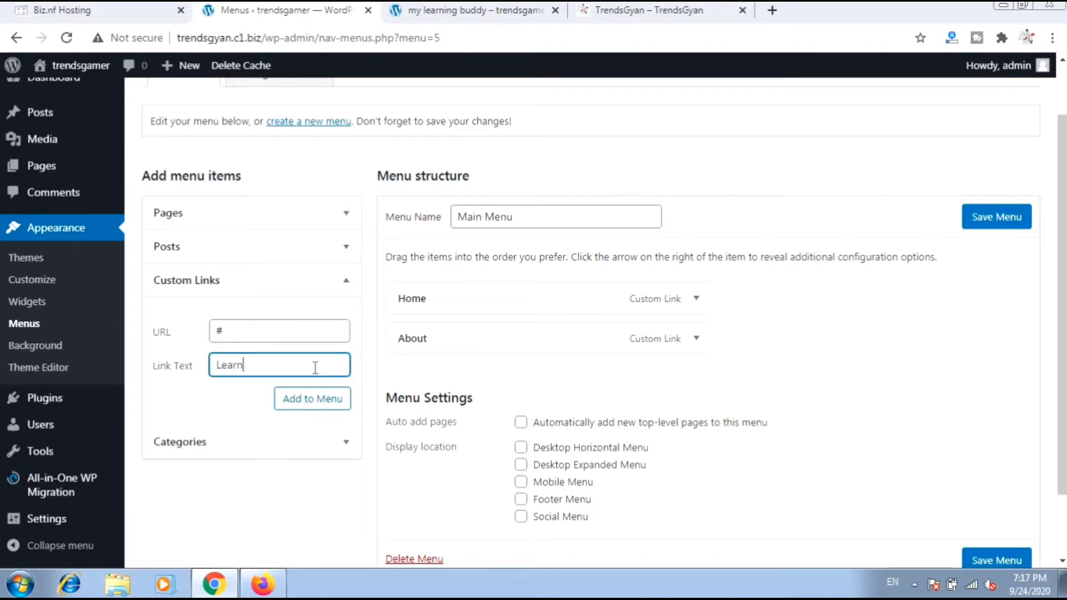
type("Learn blogging")
left_click(303, 400)
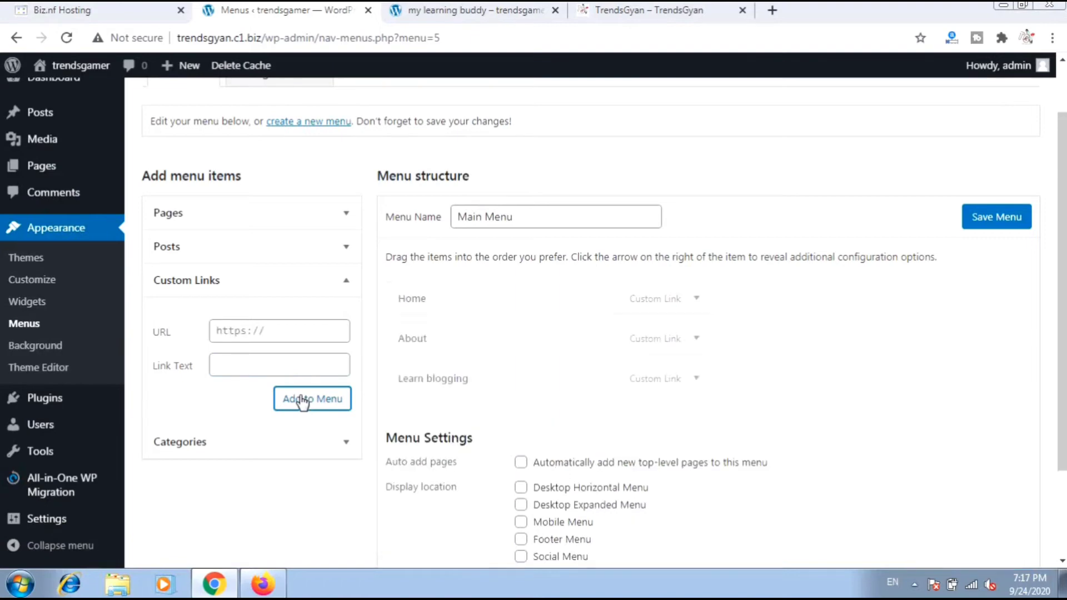
- Add a custom link with the URL "#" and the link text "Contact" to Main Menu, and save the menu
left_click(299, 337)
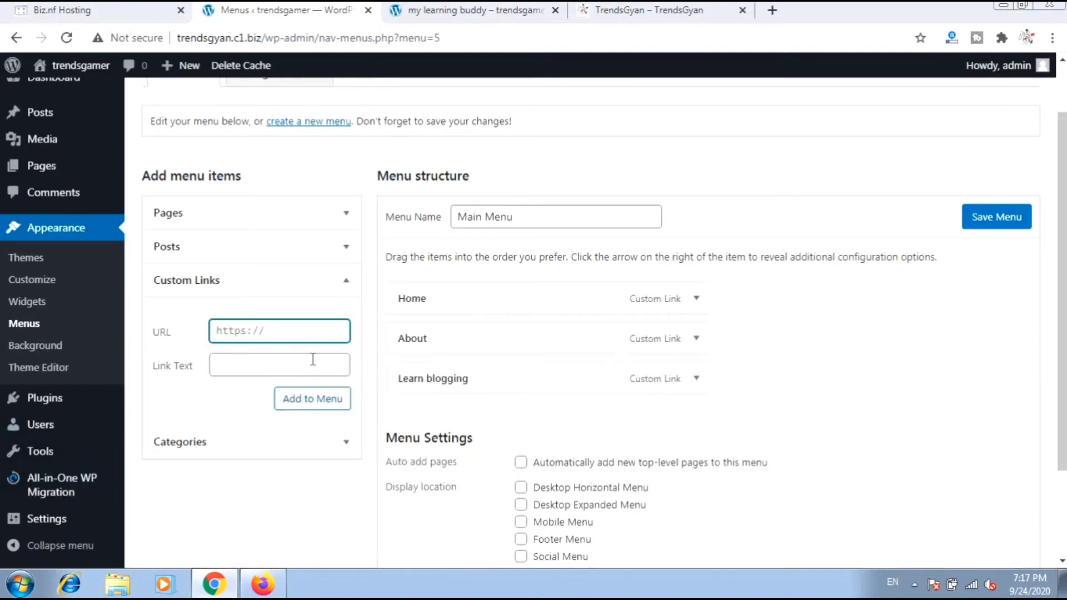
type("c")
left_click_drag(277, 341, 200, 345)
key("ctrl+c")
key("BackSpace")
left_click(248, 360)
key("ctrl+v")
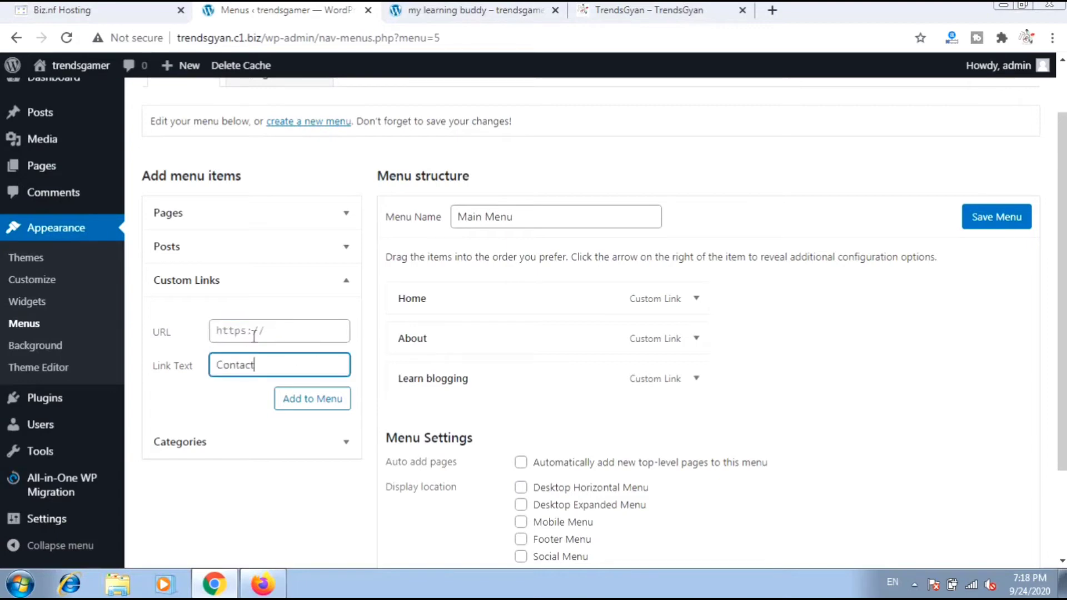
left_click(254, 336)
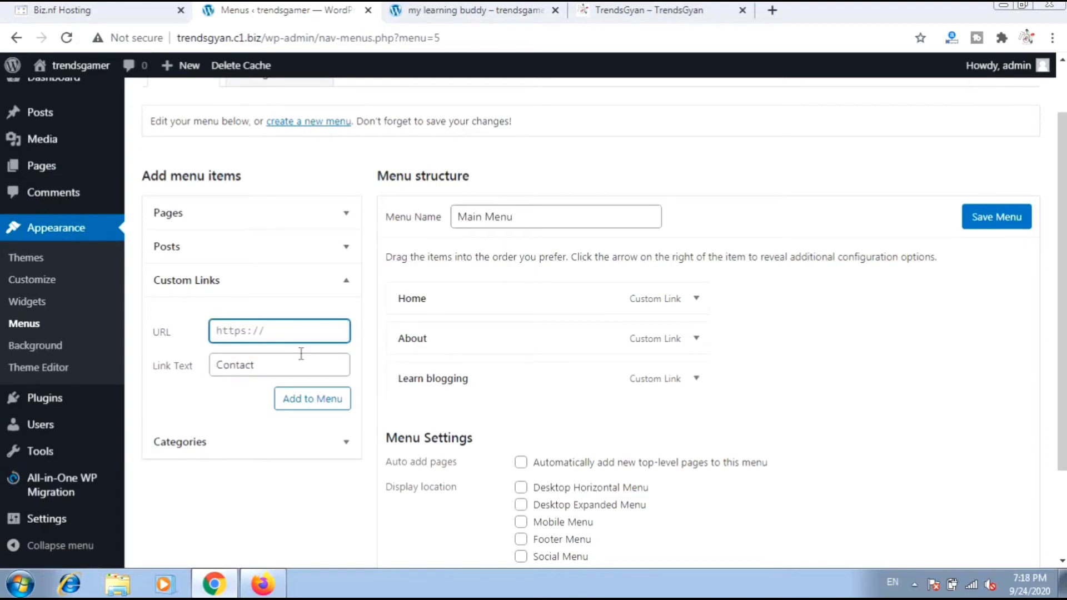
type("#")
left_click(304, 408)
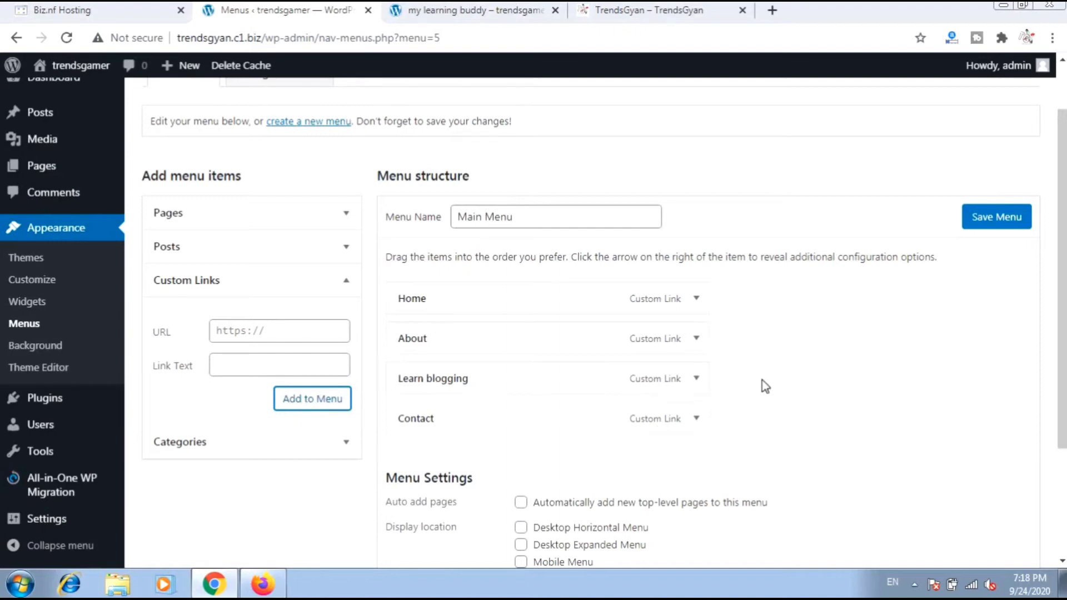
left_click(992, 219)
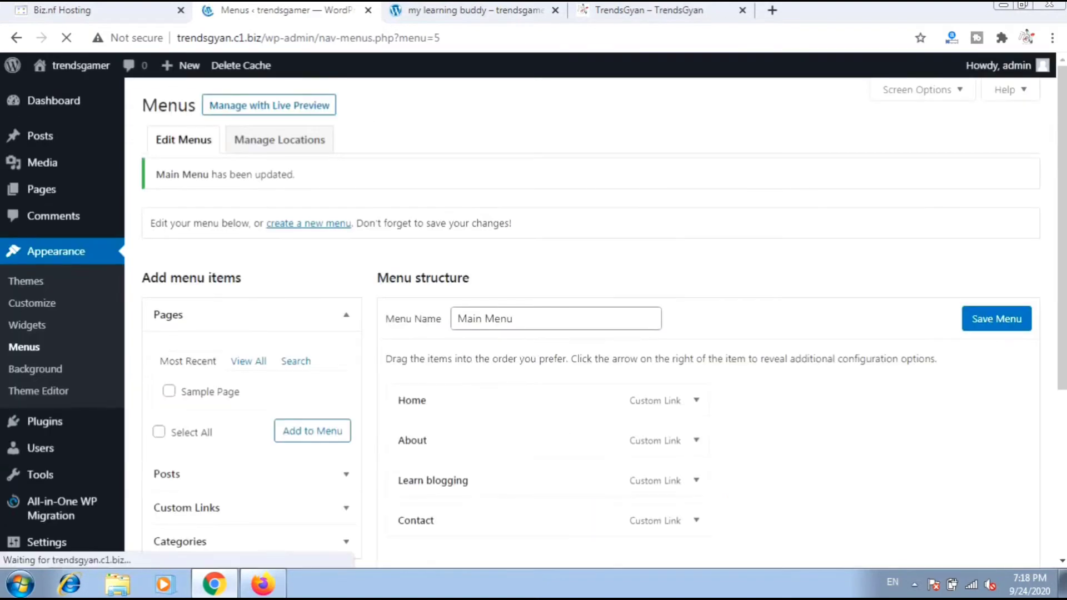
- Reload the published post to check its header for the new menu links, and return to the menu editor
left_click(487, 17)
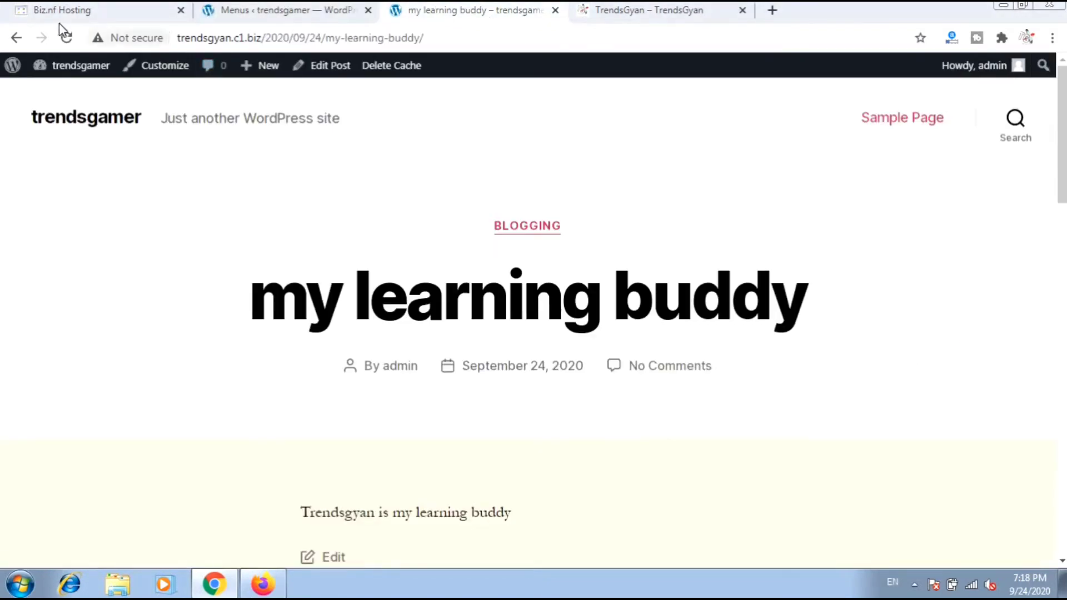
left_click(66, 37)
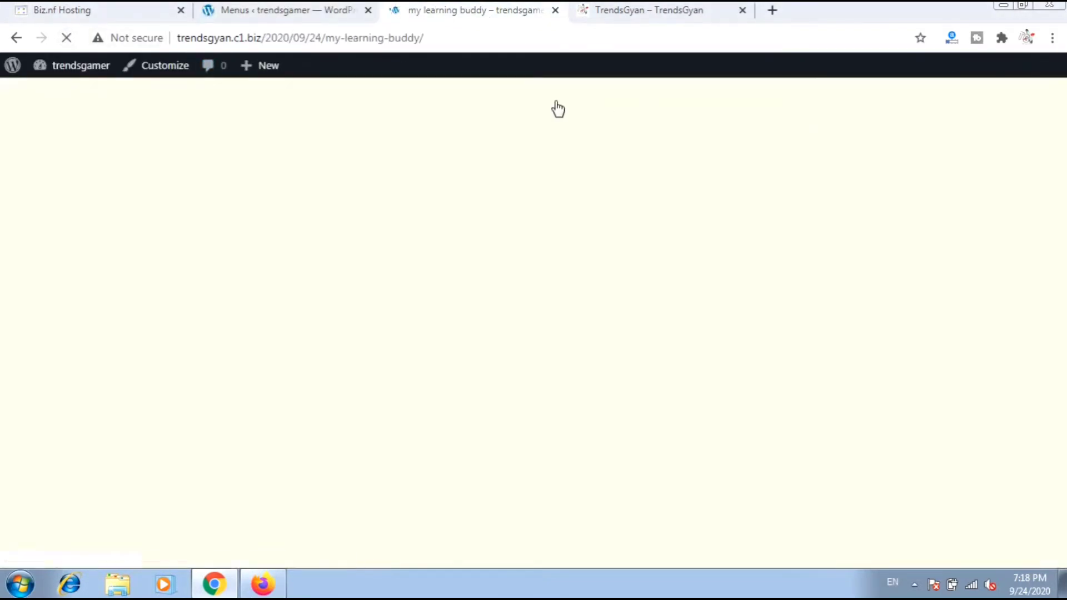
left_click(298, 12)
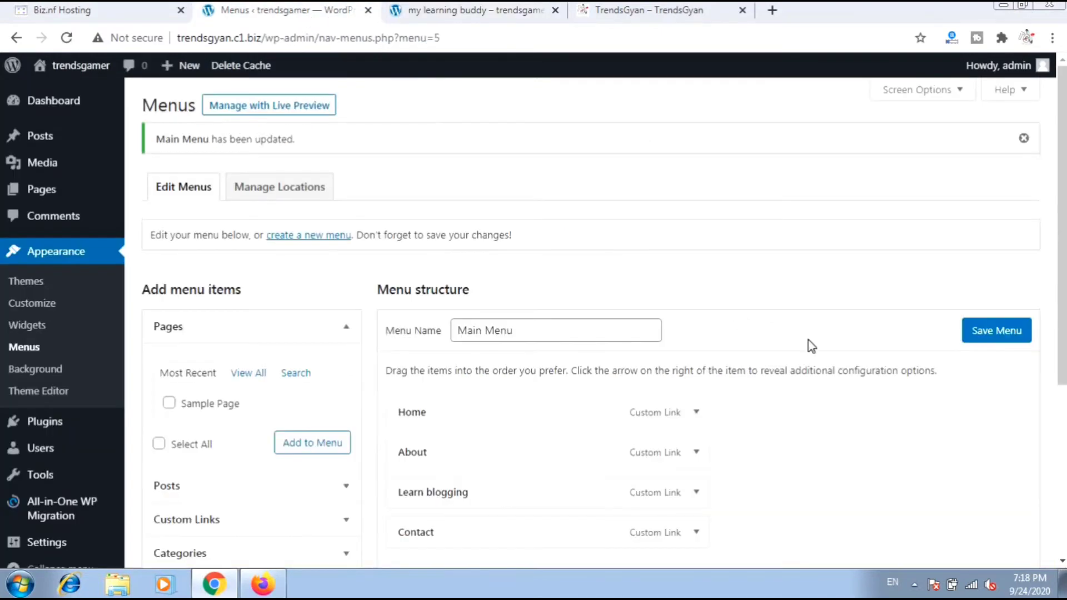
- Enable automatic adding of new top-level pages, assign Main Menu to Desktop Horizontal Menu and Desktop Expanded Menu, and save it
left_click(989, 336)
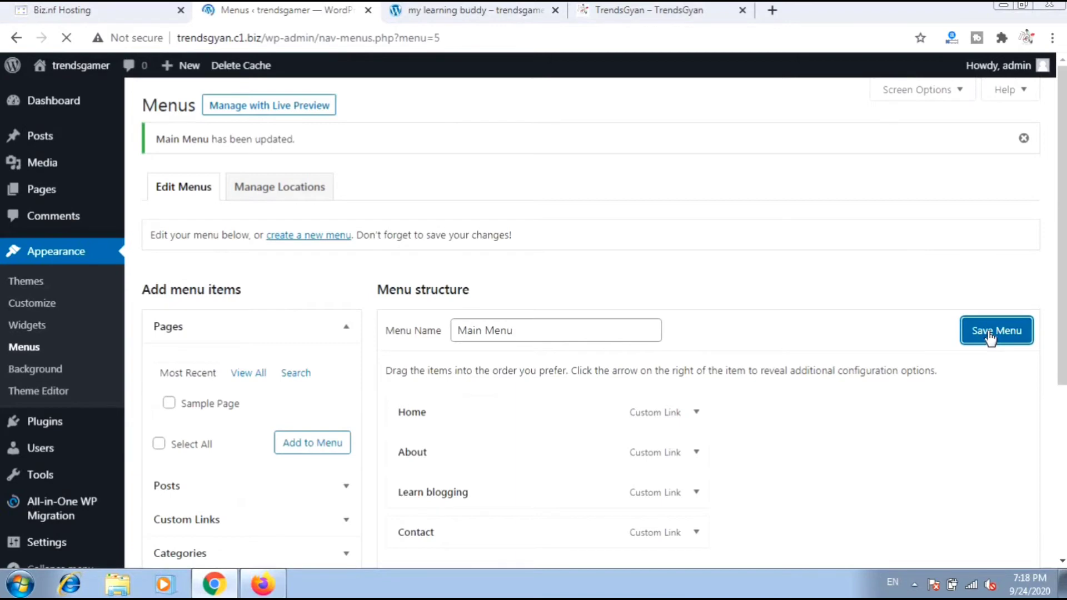
scroll(667, 390, "down", 5)
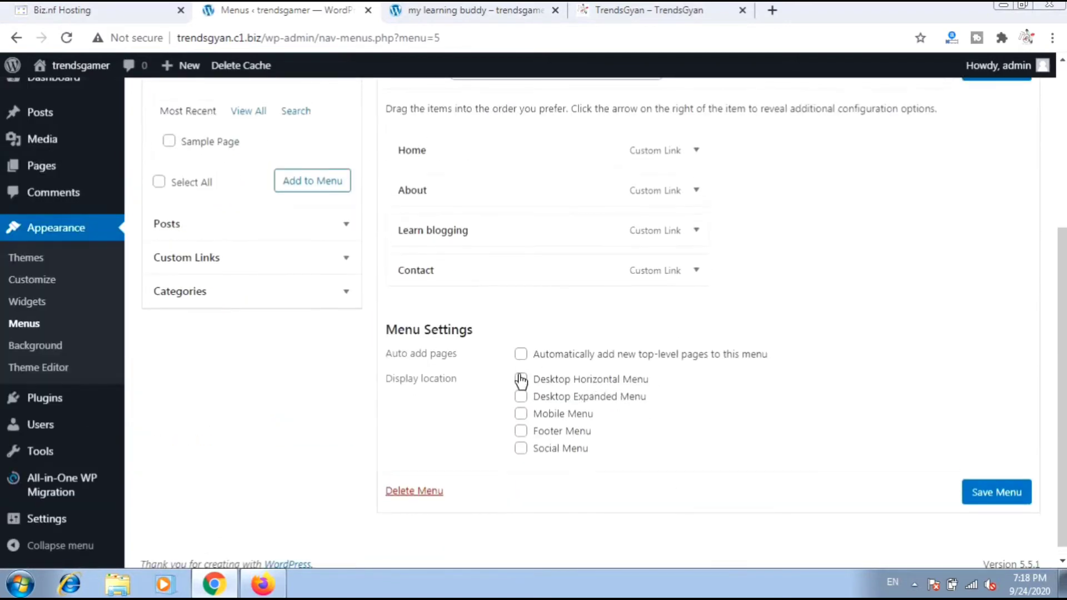
left_click(521, 354)
left_click(523, 400)
left_click(521, 383)
left_click(1025, 481)
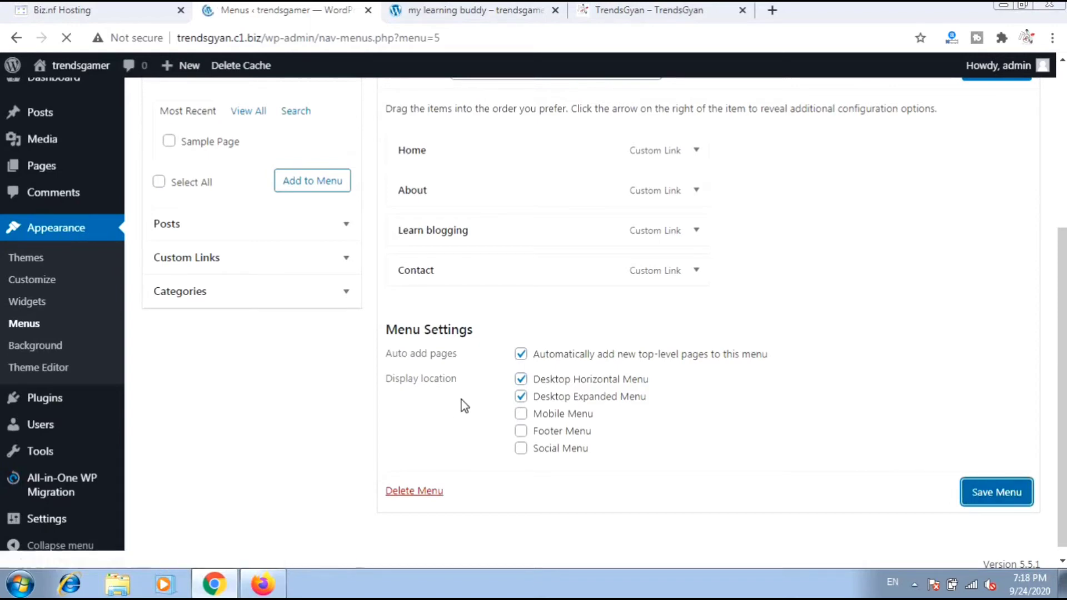
- Reload the published post, inspect its header links and expanded menu, and return to the menu editor
left_click(500, 12)
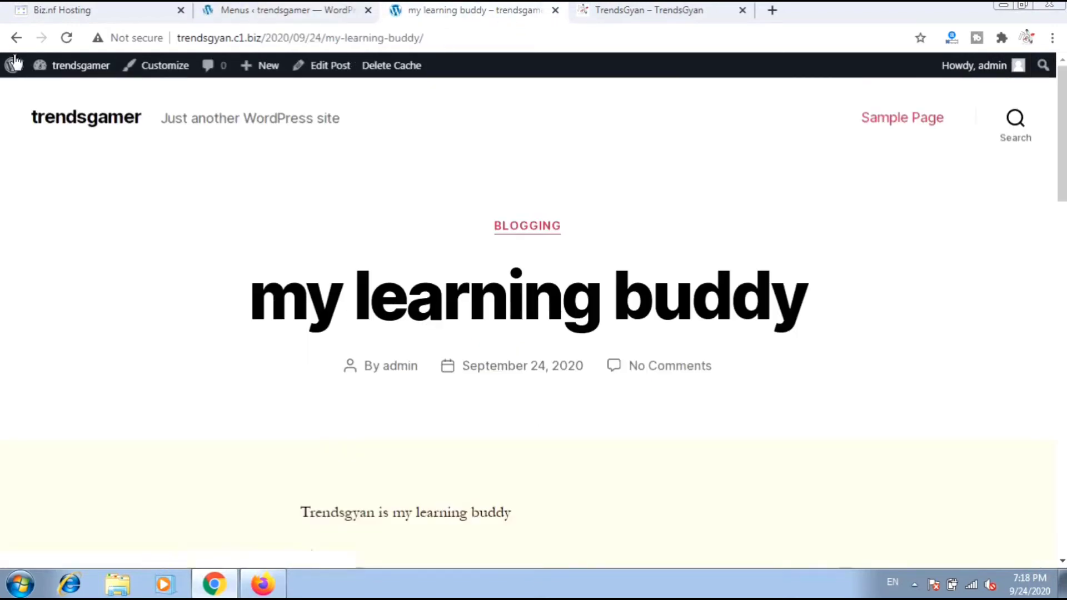
left_click(66, 37)
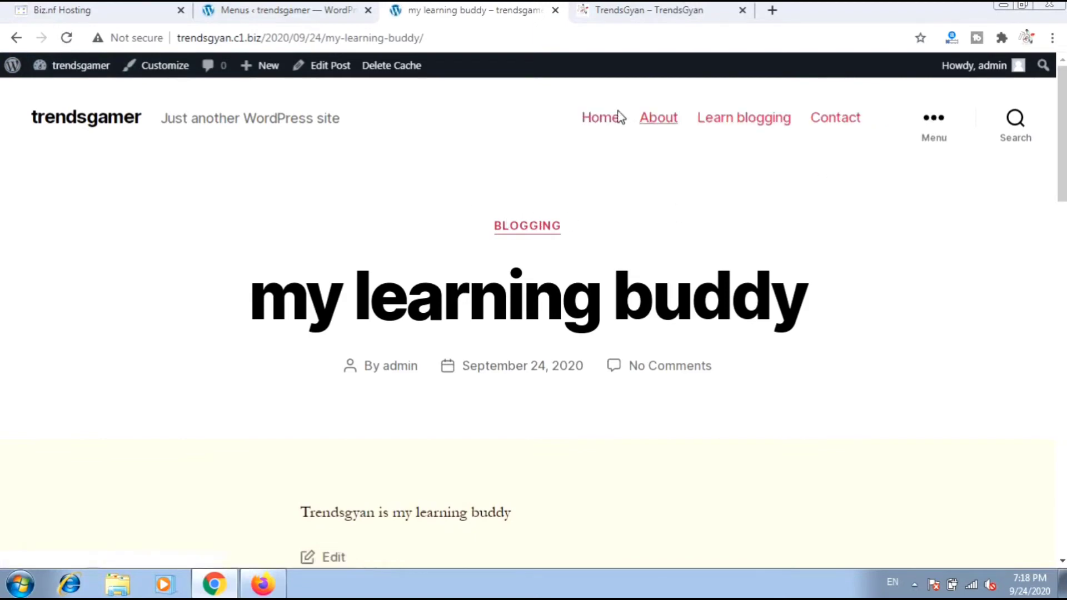
left_click(931, 119)
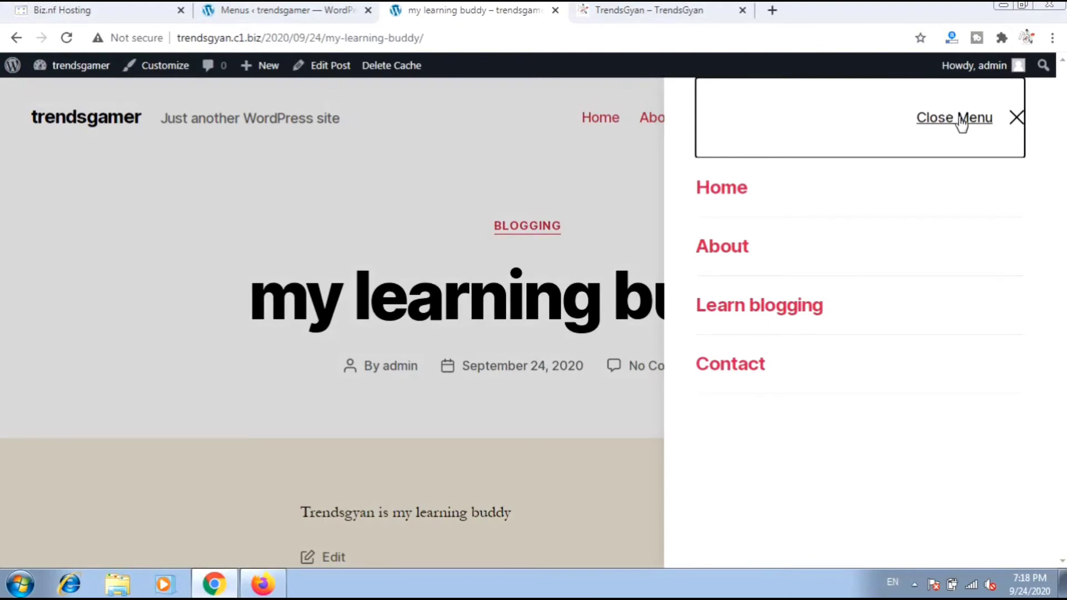
left_click(965, 127)
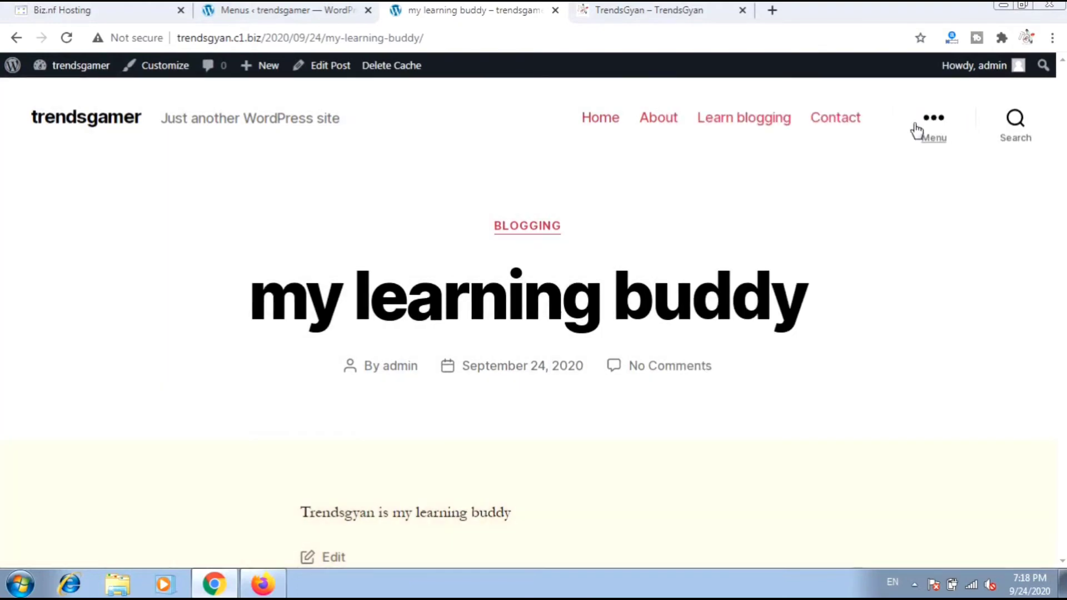
left_click(238, 17)
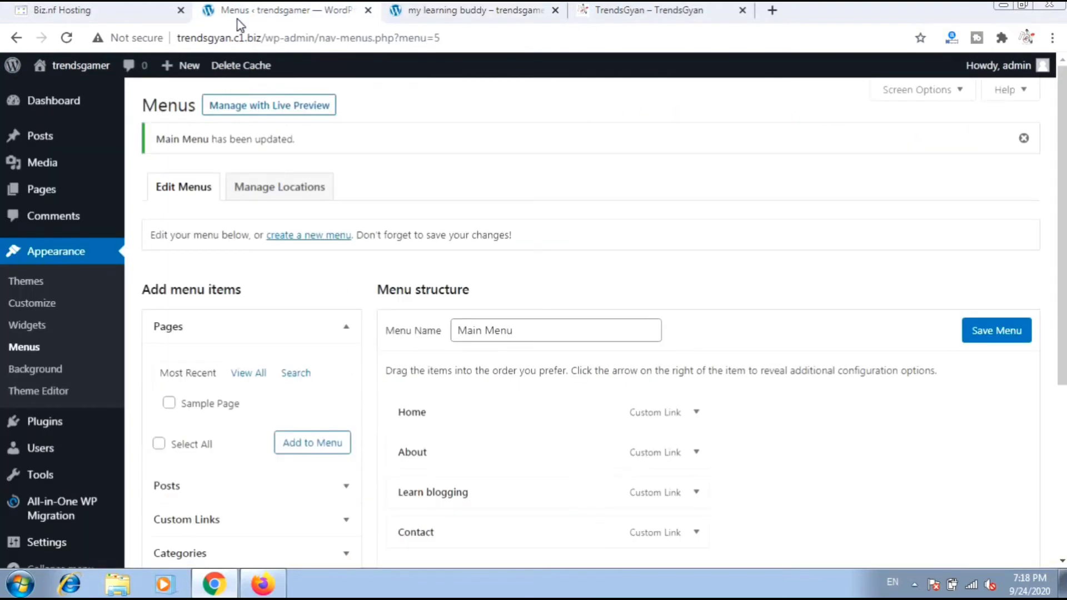
- Review the published post's header links, the hosting page, and Main Menu's items and display location settings
scroll(489, 439, "down", 4)
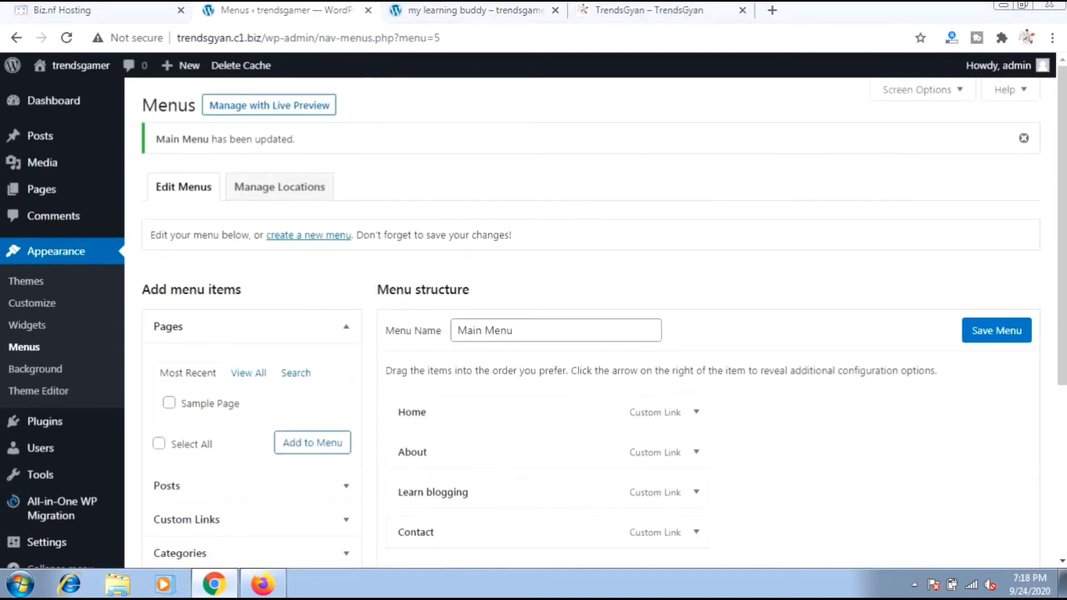
left_click(468, 17)
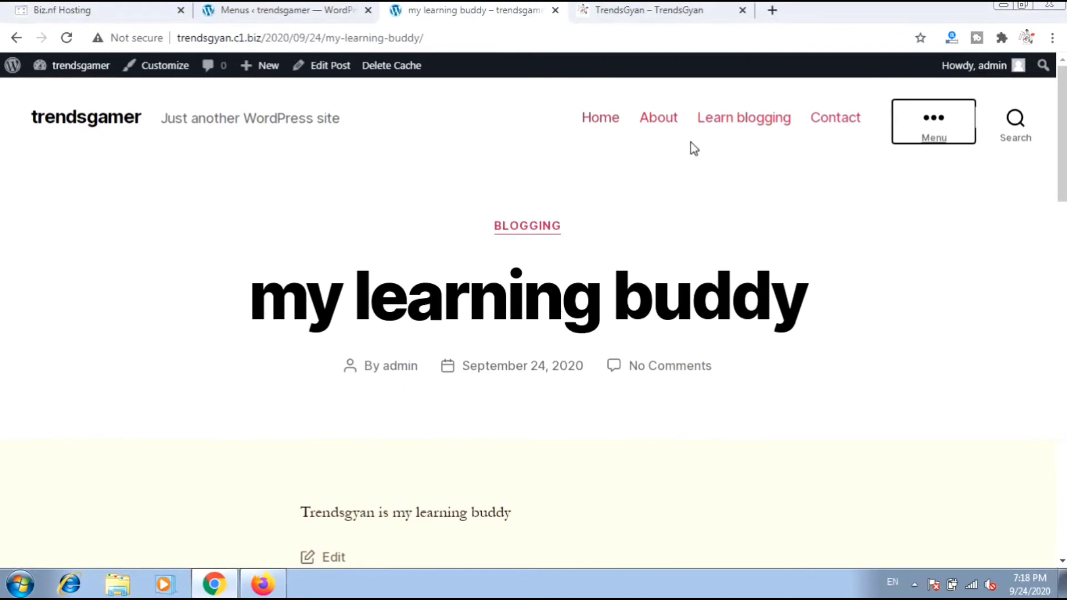
left_click(125, 11)
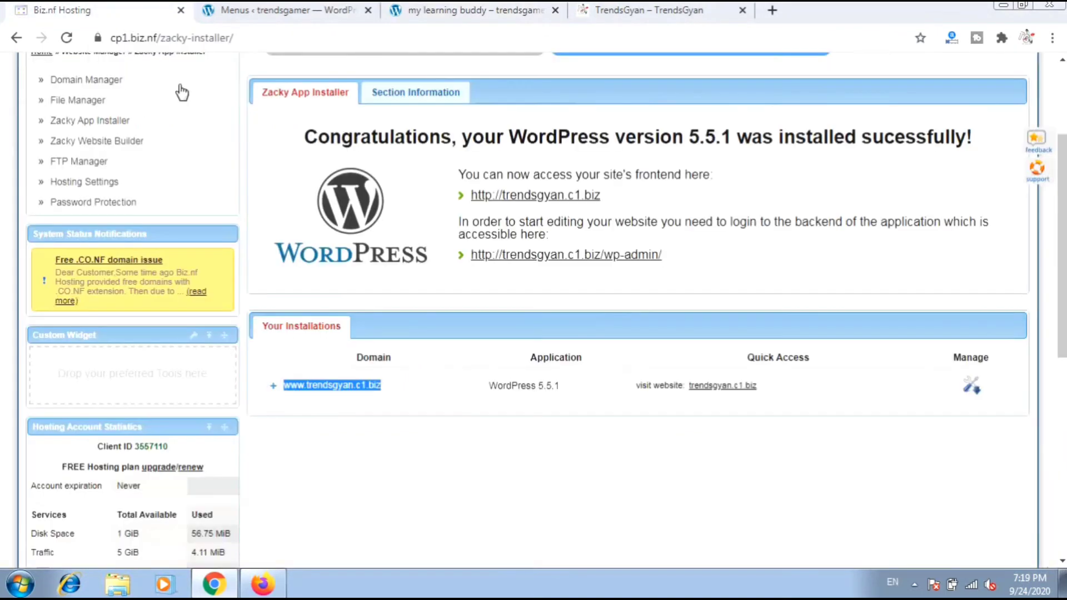
left_click(322, 12)
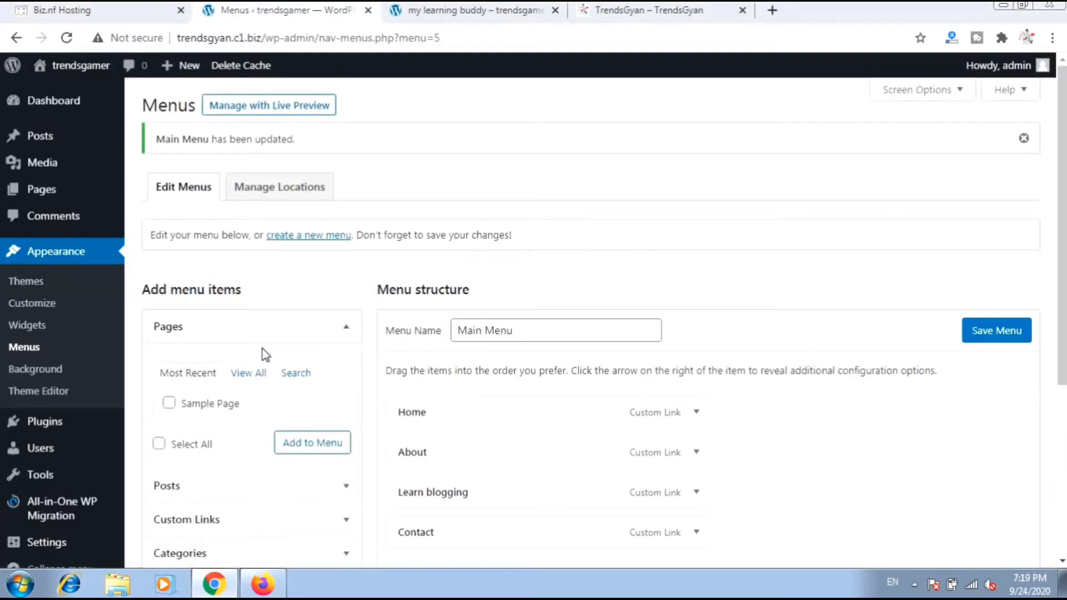
scroll(264, 350, "down", 4)
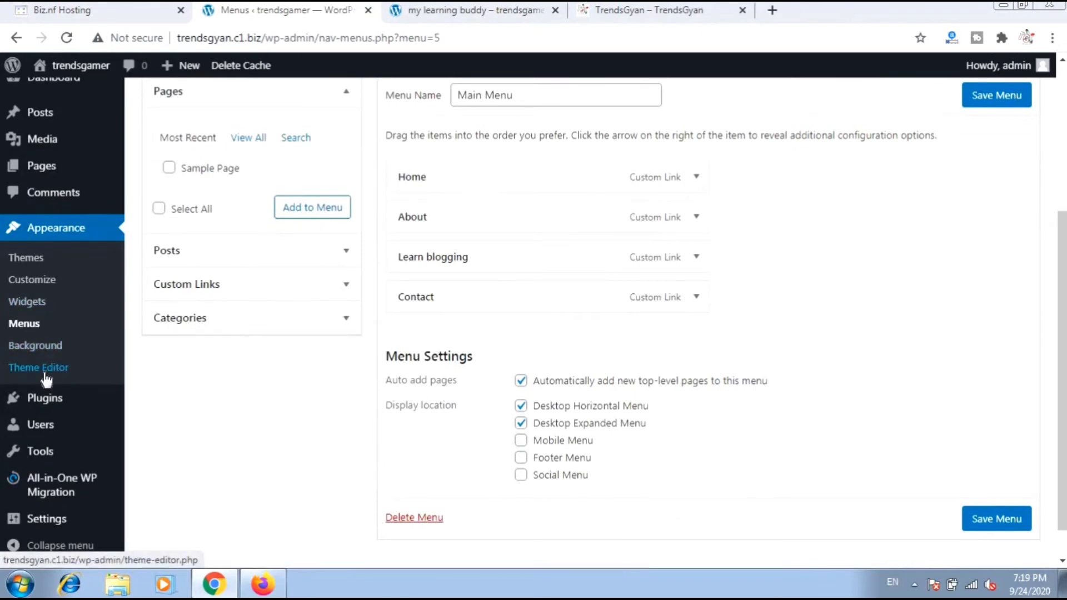
left_click(483, 12)
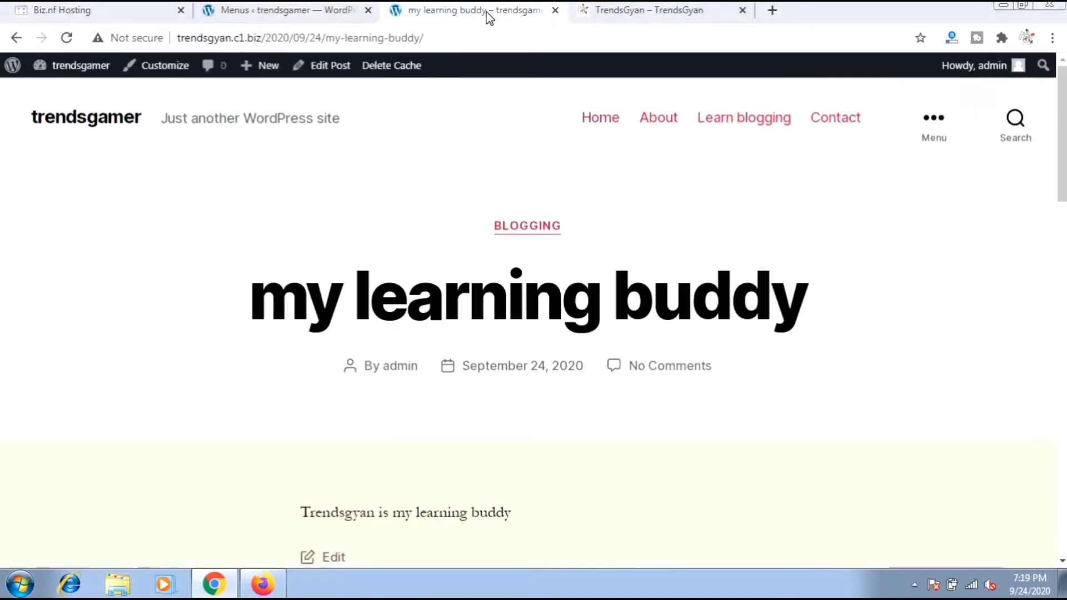
left_click(306, 17)
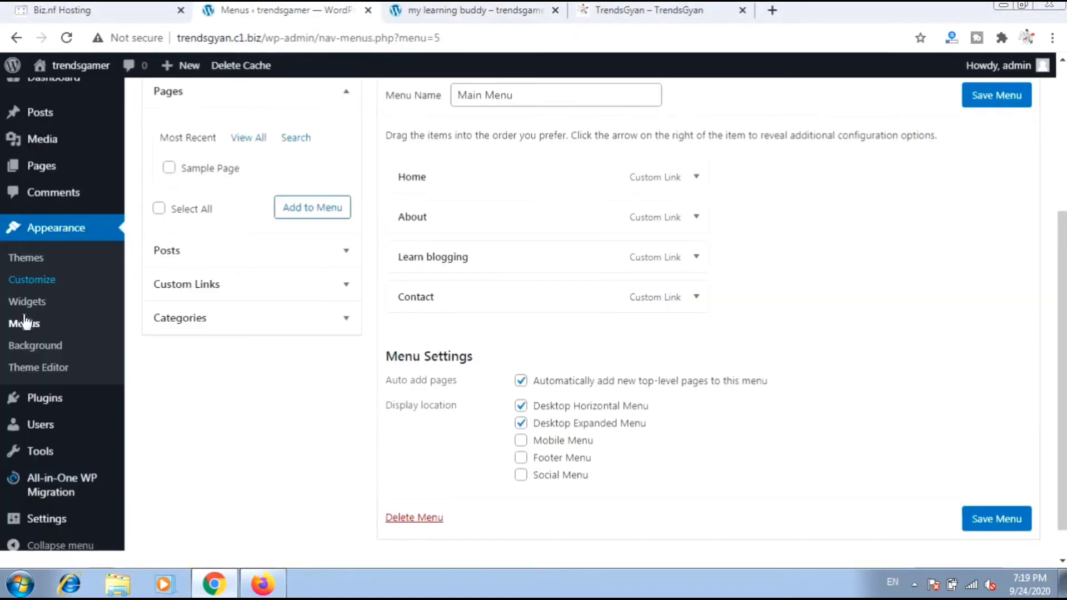
scroll(51, 368, "down", 1)
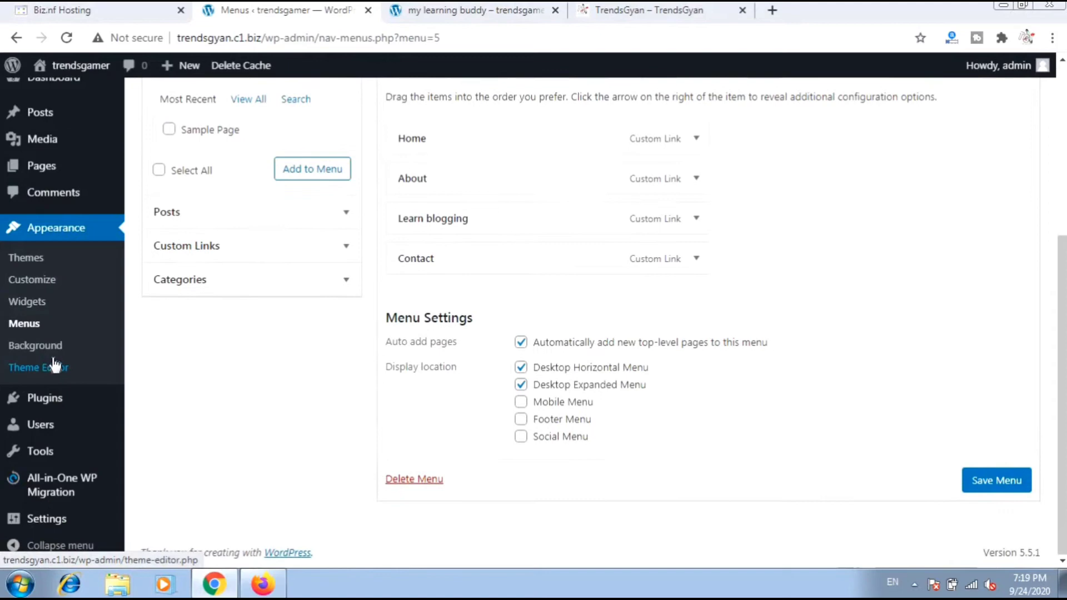
- Open the installed plugins list and review the plugins on the site
left_click(58, 398)
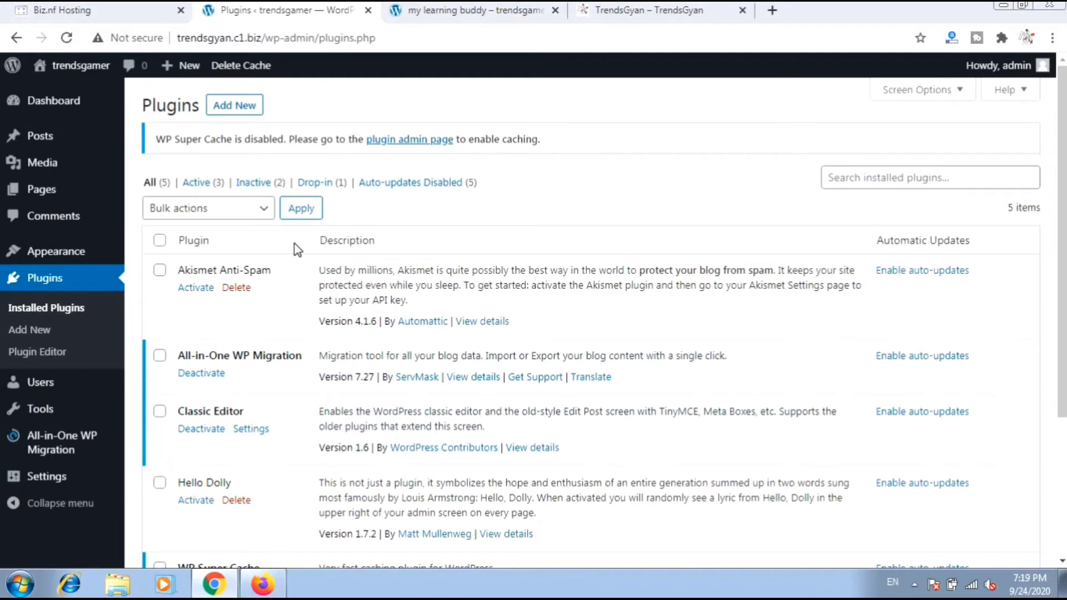
scroll(209, 290, "down", 3)
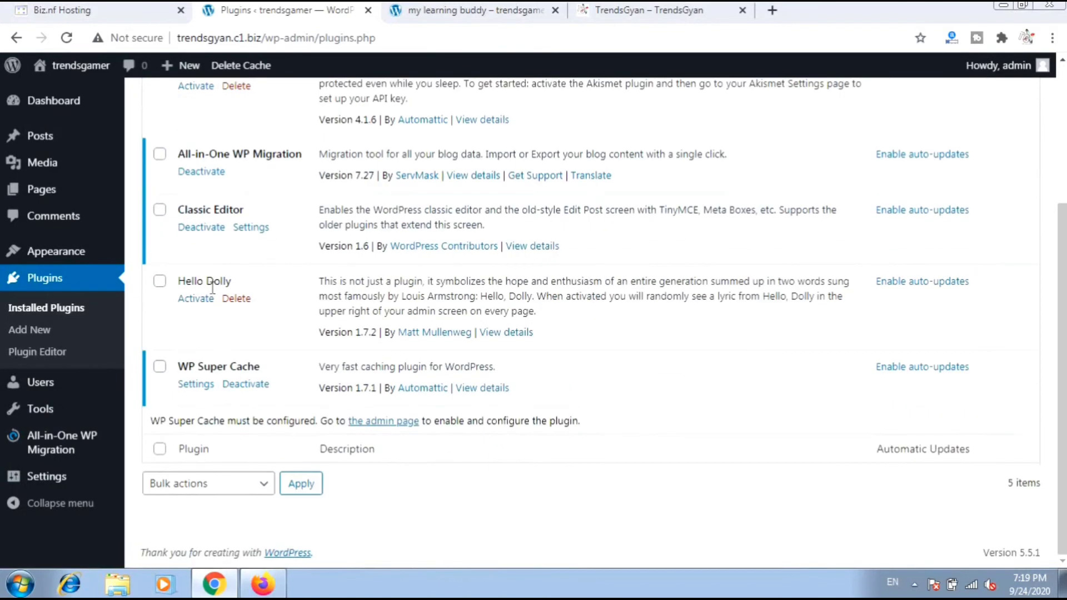
scroll(212, 287, "up", 3)
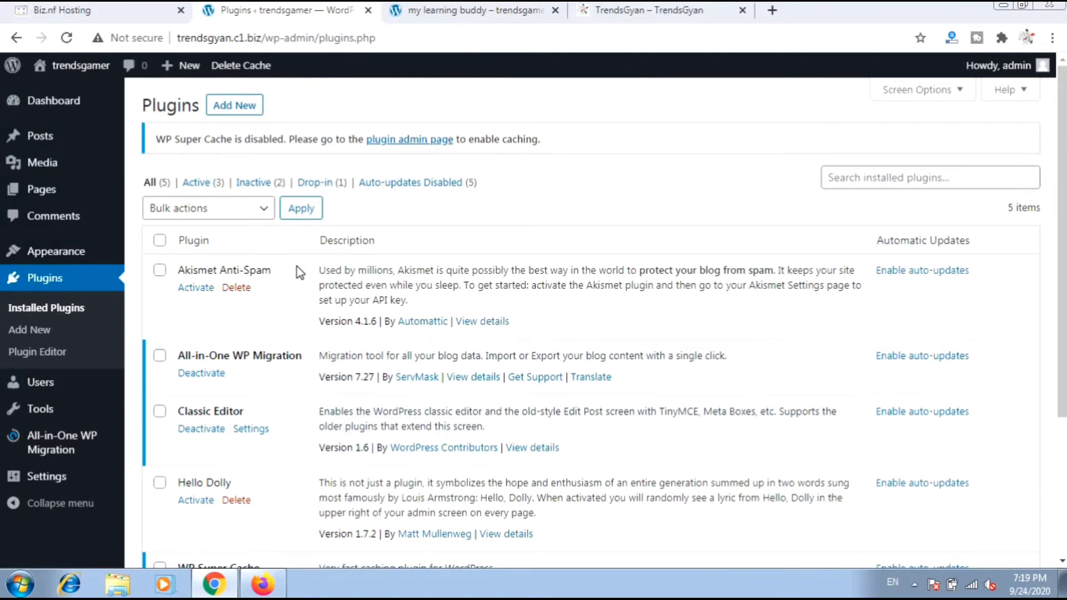
- Browse the featured plugins available for installation, and search the plugin directory for "form"
left_click(250, 107)
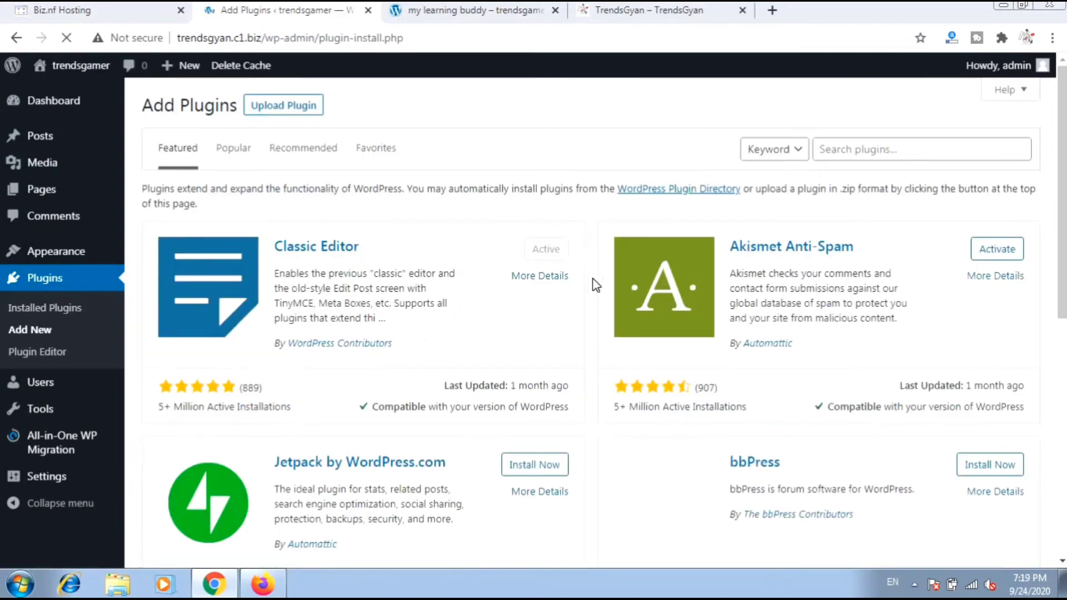
scroll(601, 325, "down", 8)
scroll(601, 322, "up", 7)
scroll(603, 323, "up", 2)
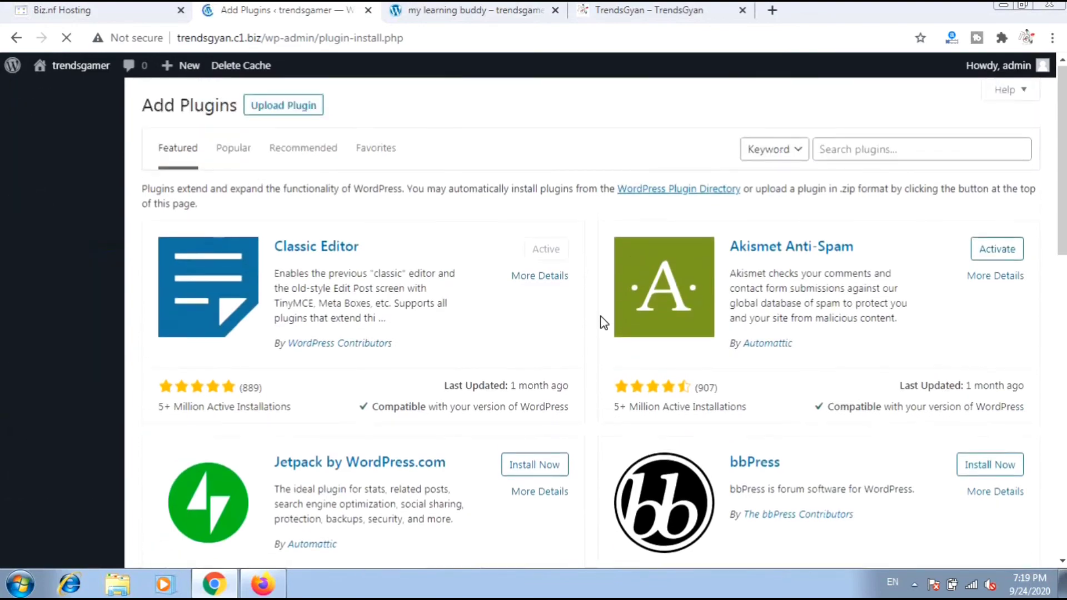
scroll(601, 324, "down", 15)
scroll(602, 325, "up", 15)
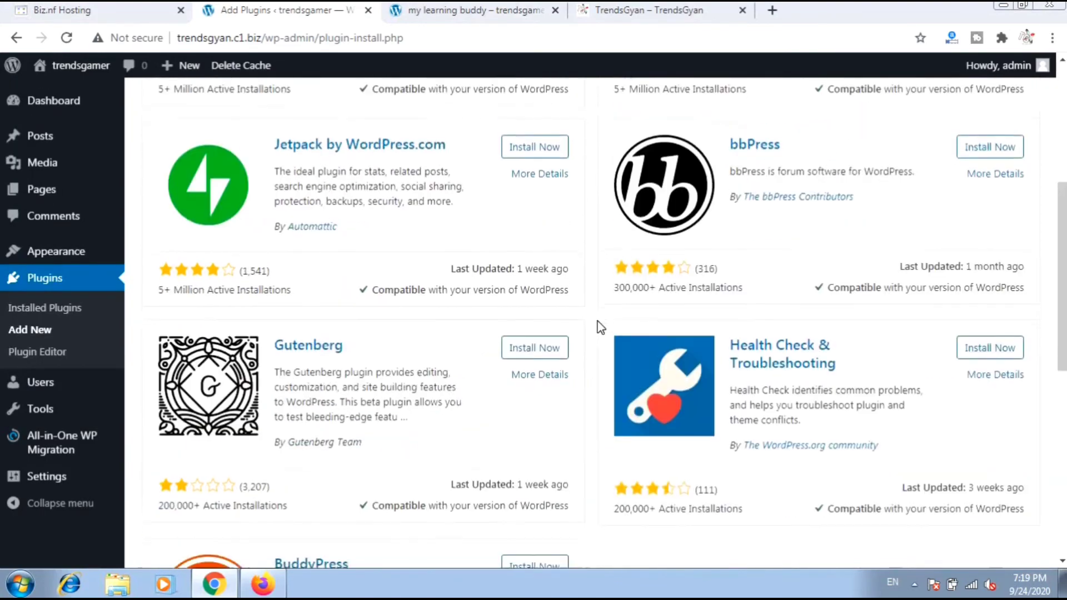
left_click(876, 151)
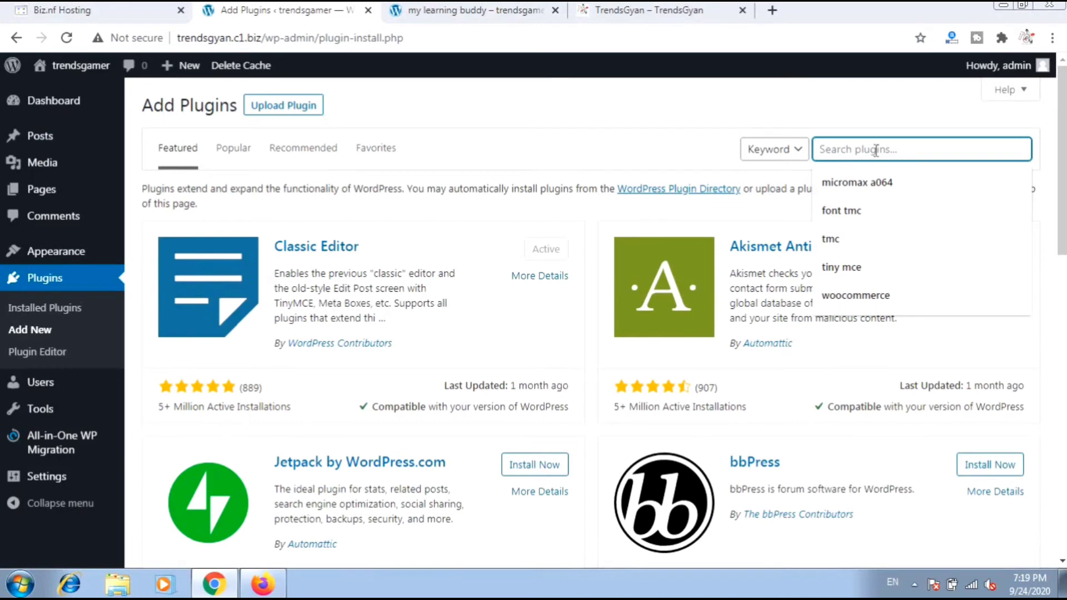
type("form")
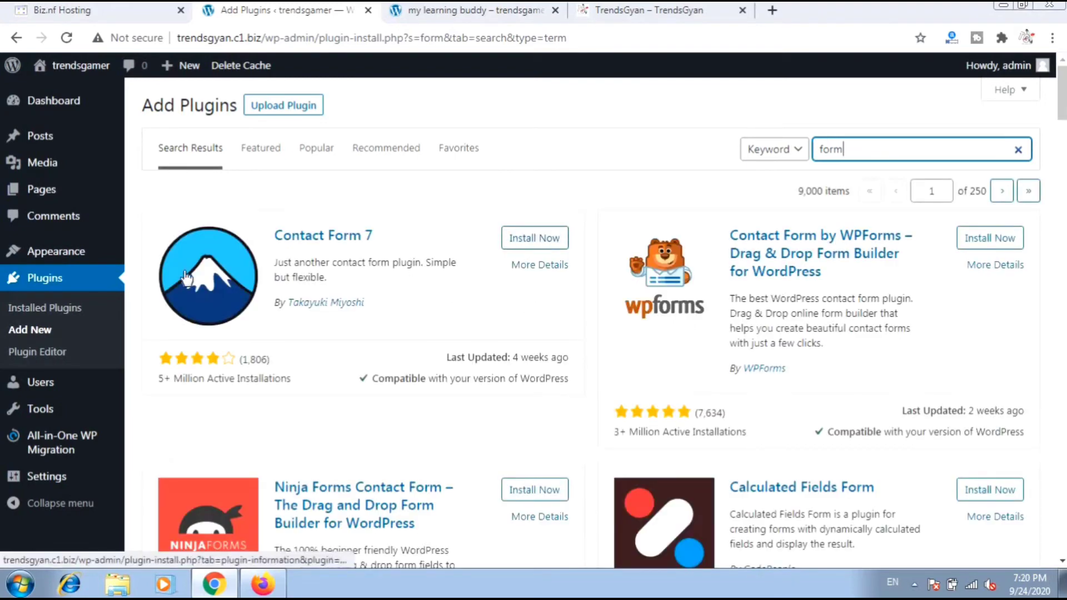
- Open the list of all users, and look over the options available under Tools and Settings
mouse_move(60, 388)
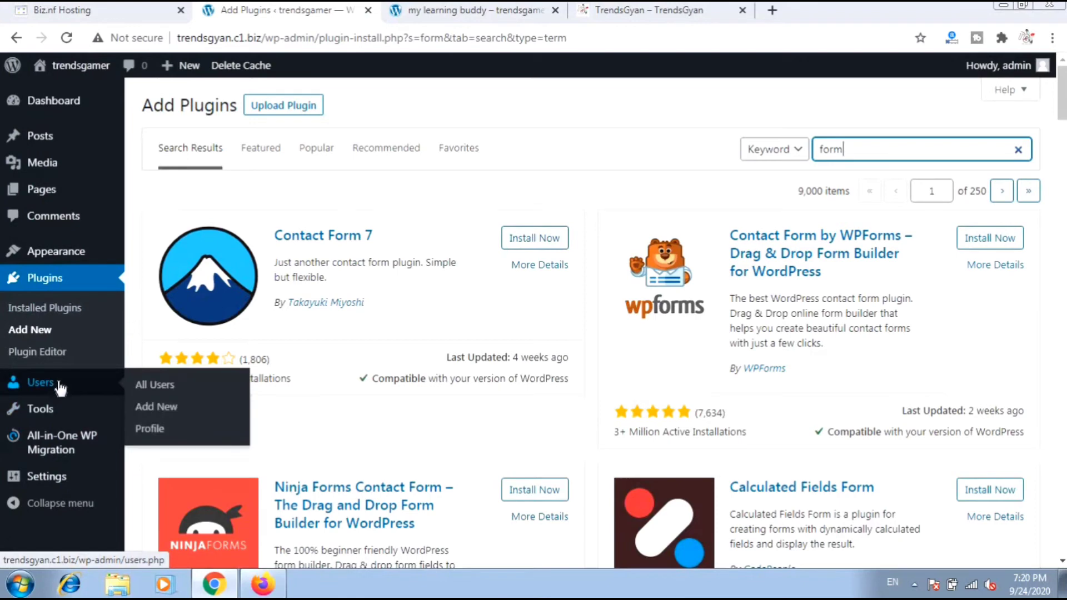
left_click(59, 384)
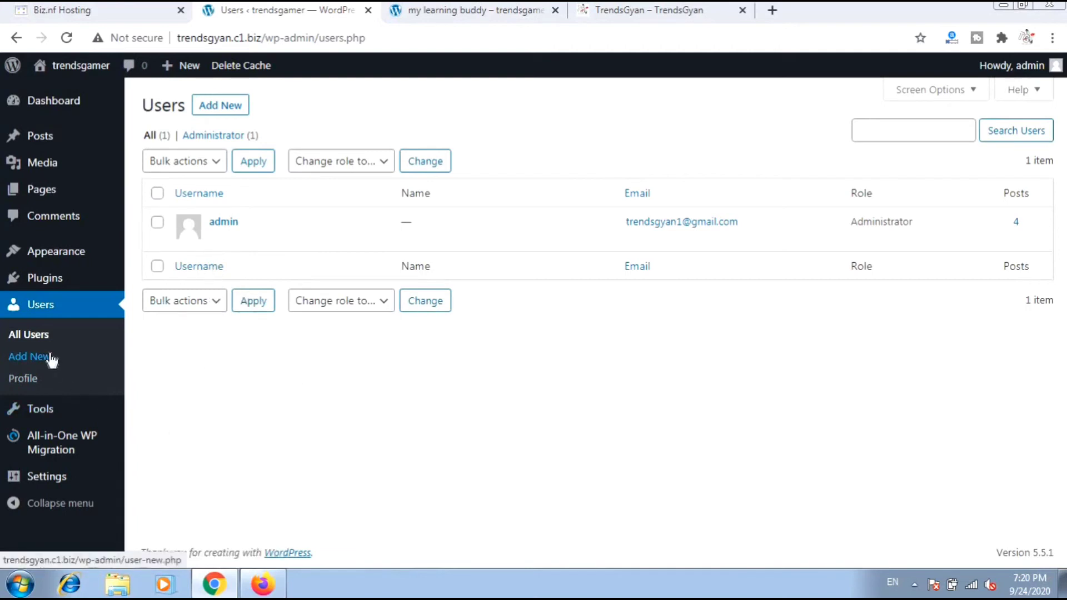
mouse_move(41, 405)
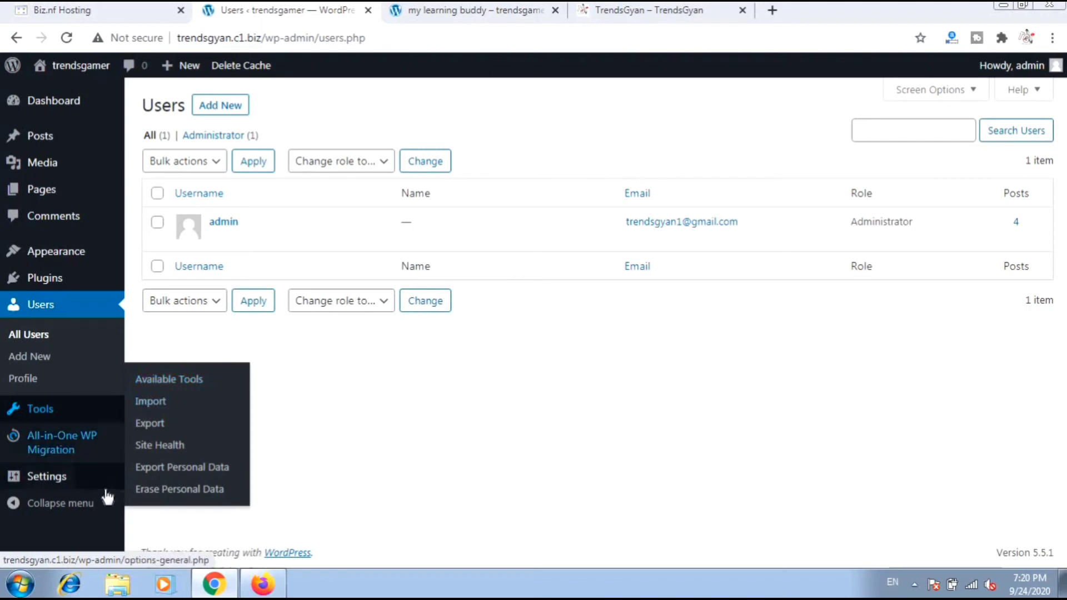
mouse_move(91, 488)
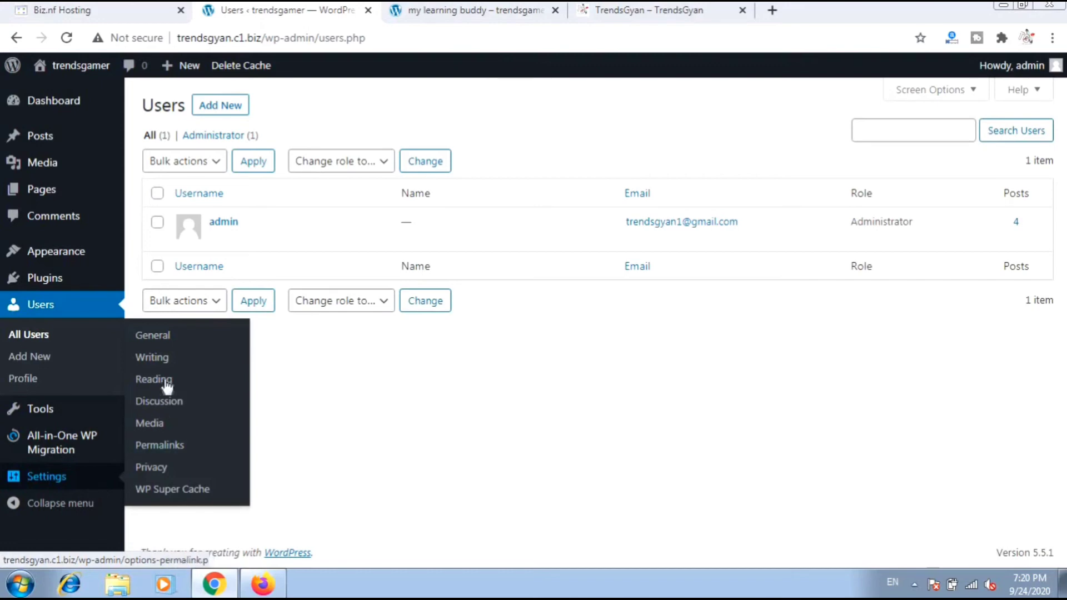
- Open the general settings and examine the site title, tagline, new user default role options, and date and time formats
left_click(145, 336)
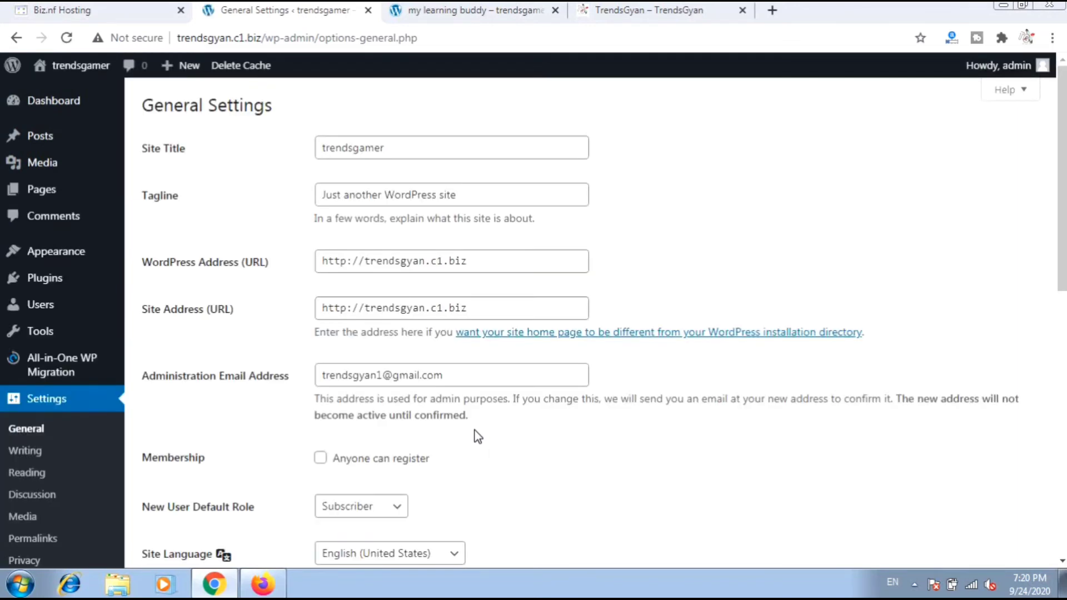
left_click_drag(385, 149, 304, 158)
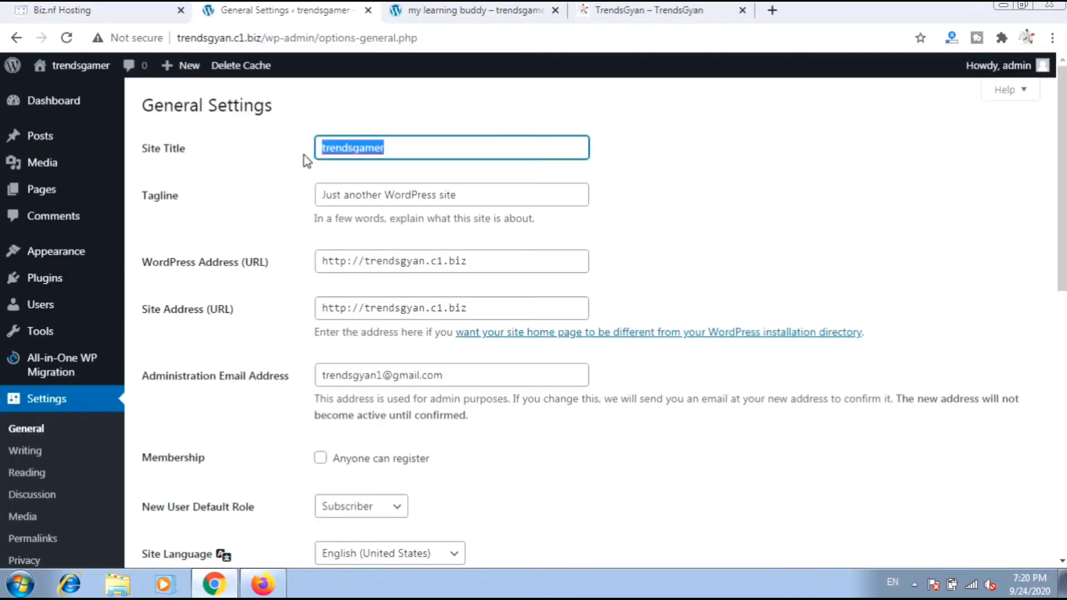
left_click_drag(479, 194, 297, 214)
scroll(297, 219, "down", 2)
scroll(300, 261, "down", 4)
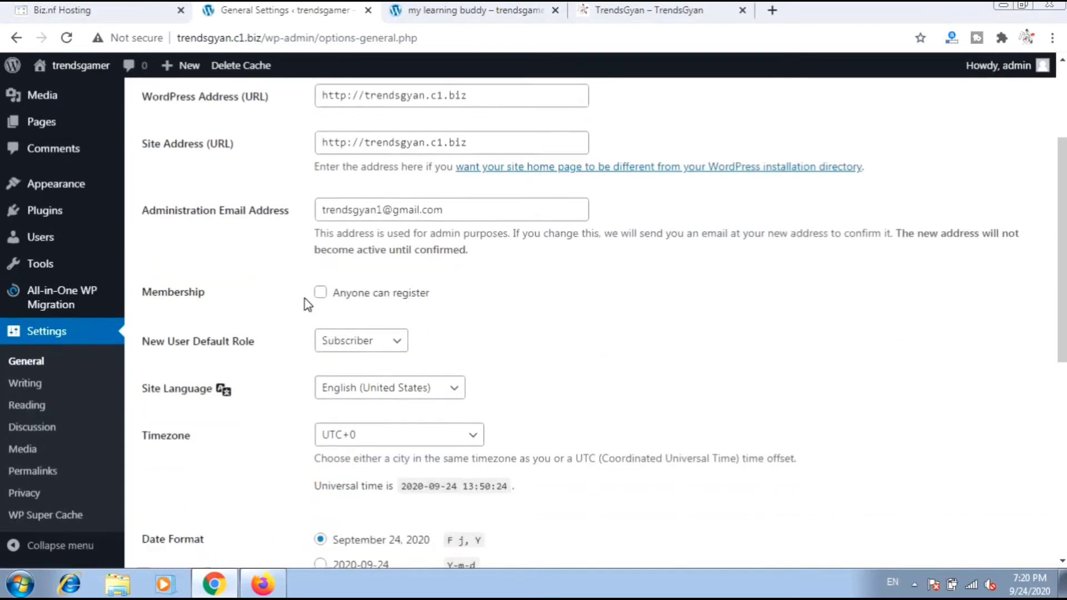
left_click(362, 275)
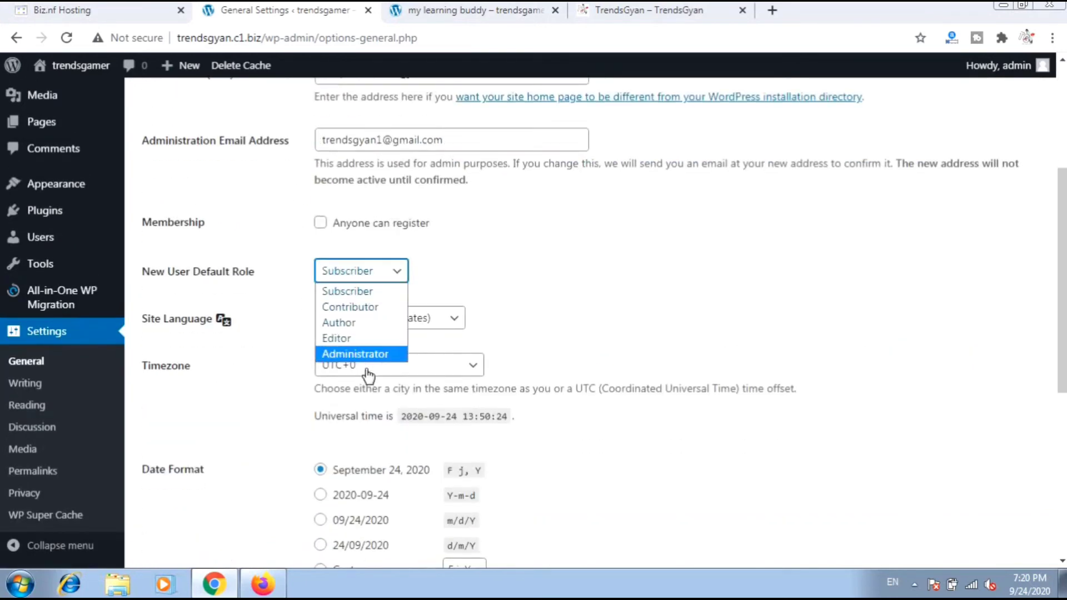
left_click(372, 298)
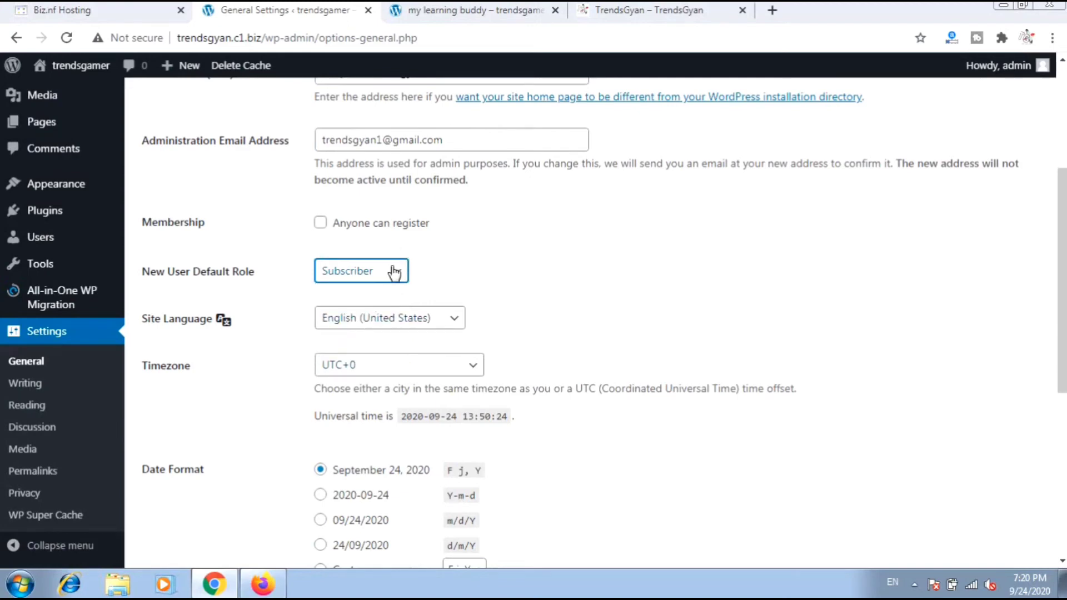
scroll(395, 269, "down", 9)
scroll(294, 313, "up", 2)
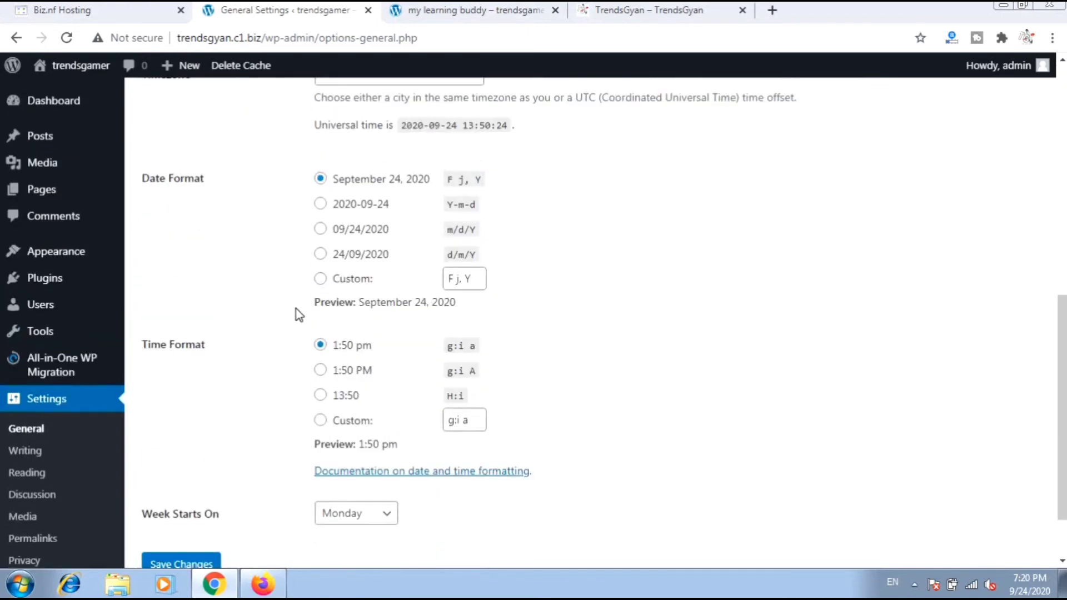
scroll(250, 333, "down", 2)
- In the writing settings, set the default post category to Blogging and keep the default post format at Standard
left_click(28, 387)
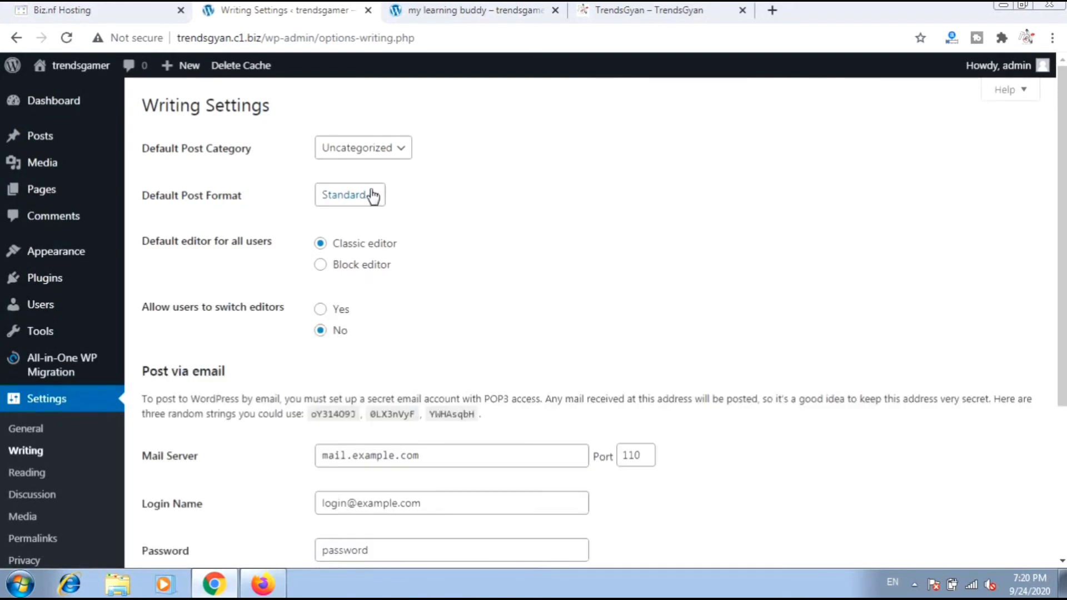
left_click(375, 148)
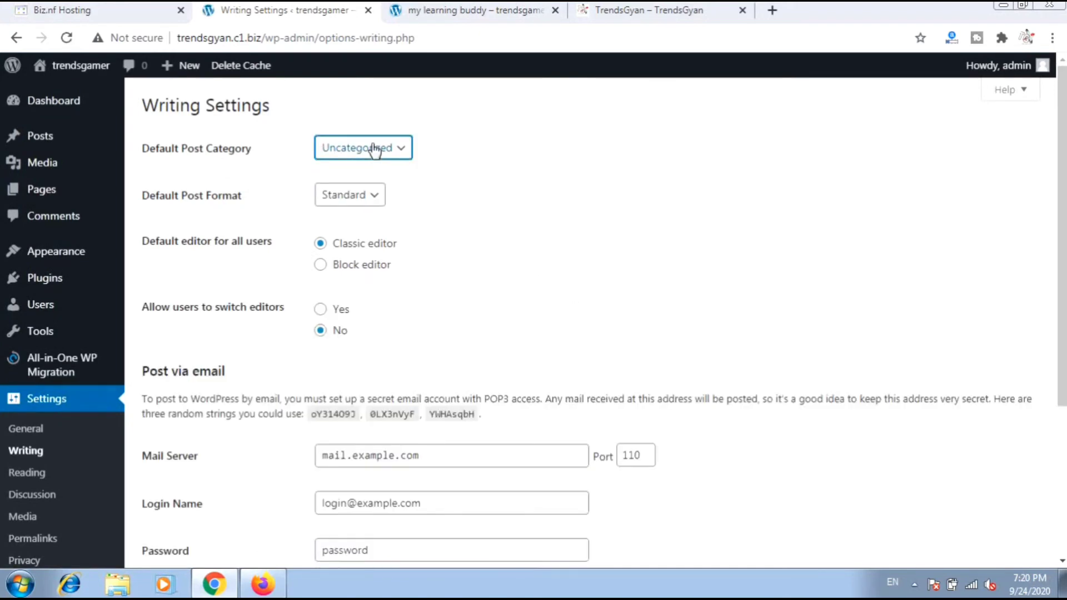
left_click(374, 148)
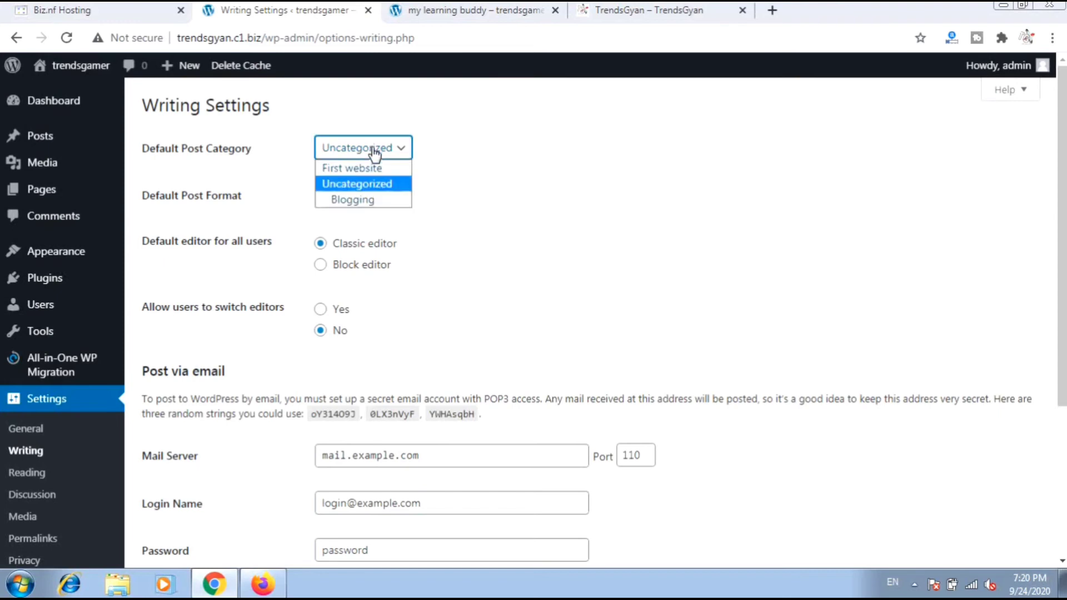
left_click(362, 202)
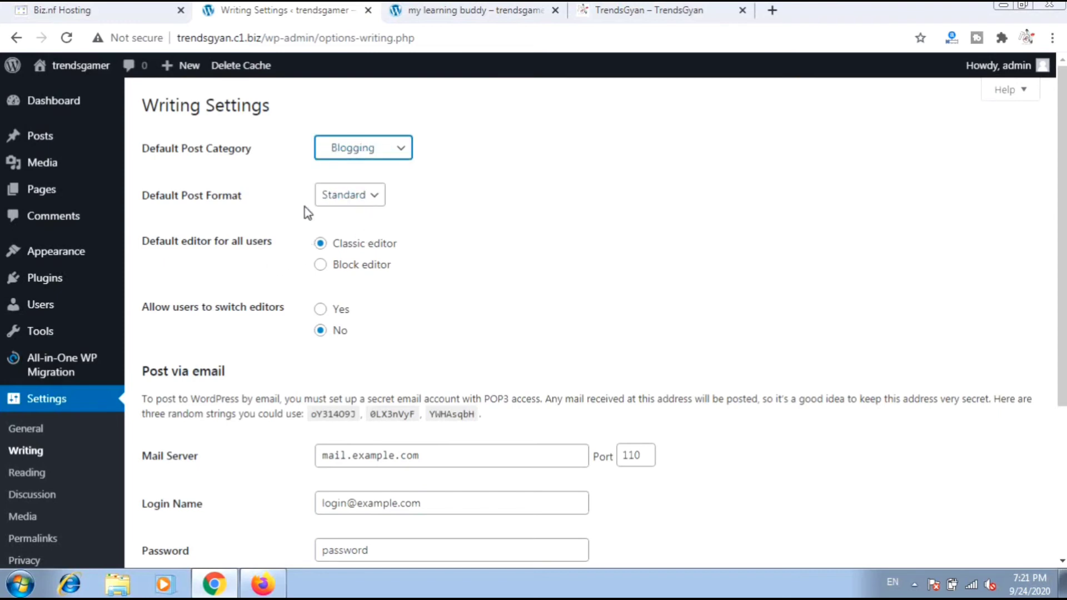
left_click(348, 200)
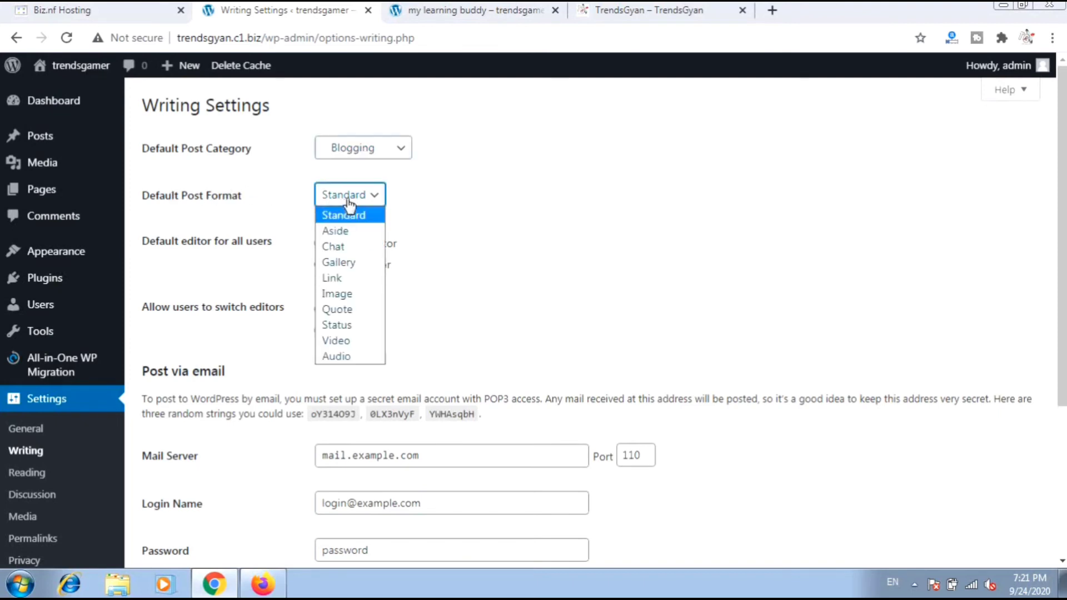
left_click(348, 201)
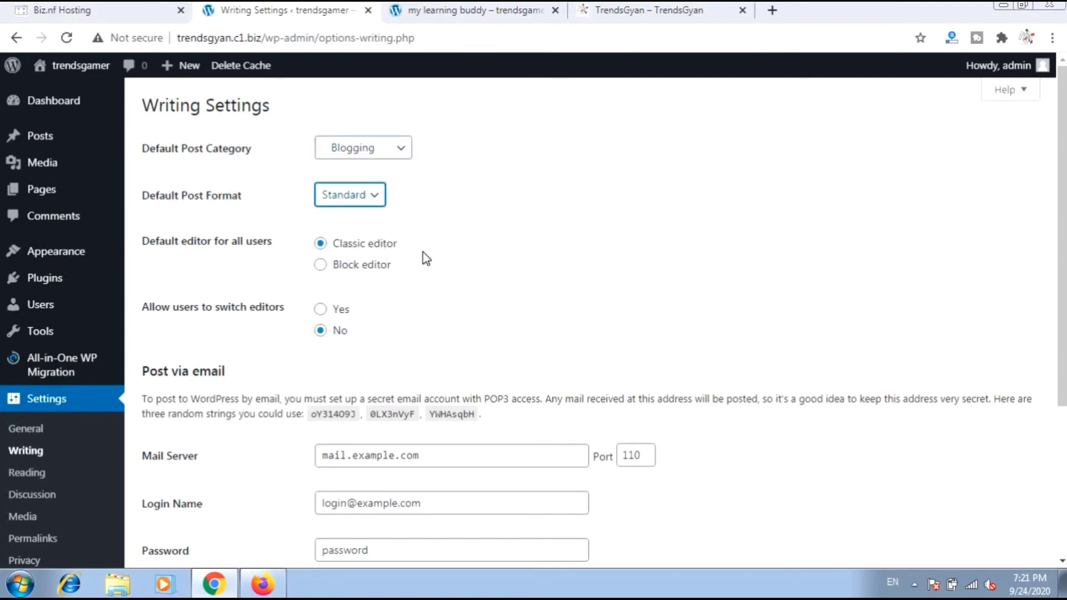
- Try Block editor as the default editor for all users, and set it back to Classic editor
left_click(325, 267)
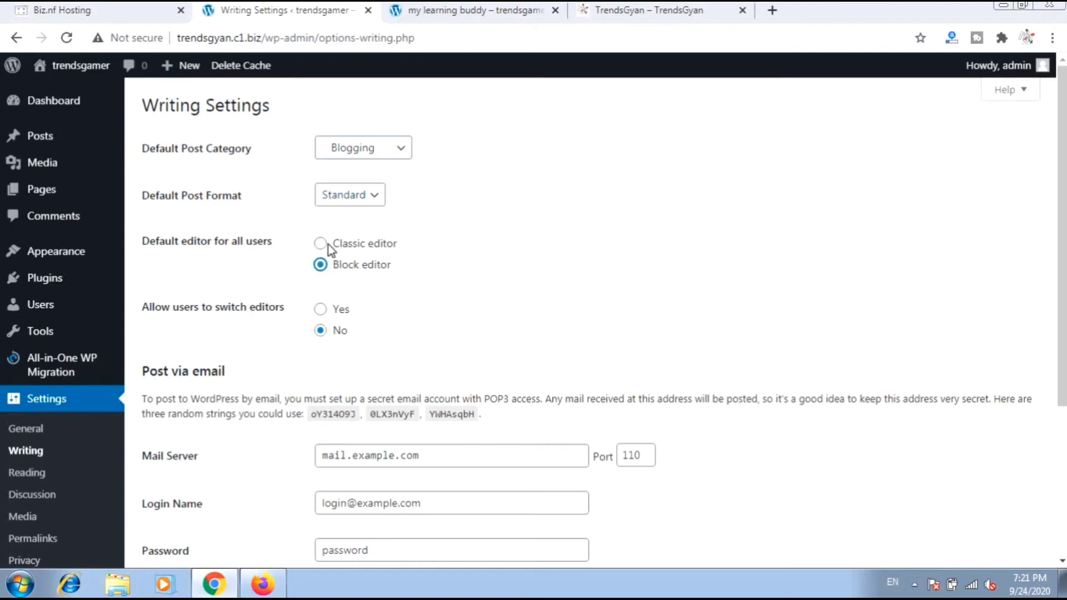
left_click(321, 245)
left_click(322, 265)
left_click(321, 243)
- Try allowing users to switch editors, and set the option back to No
scroll(403, 284, "down", 3)
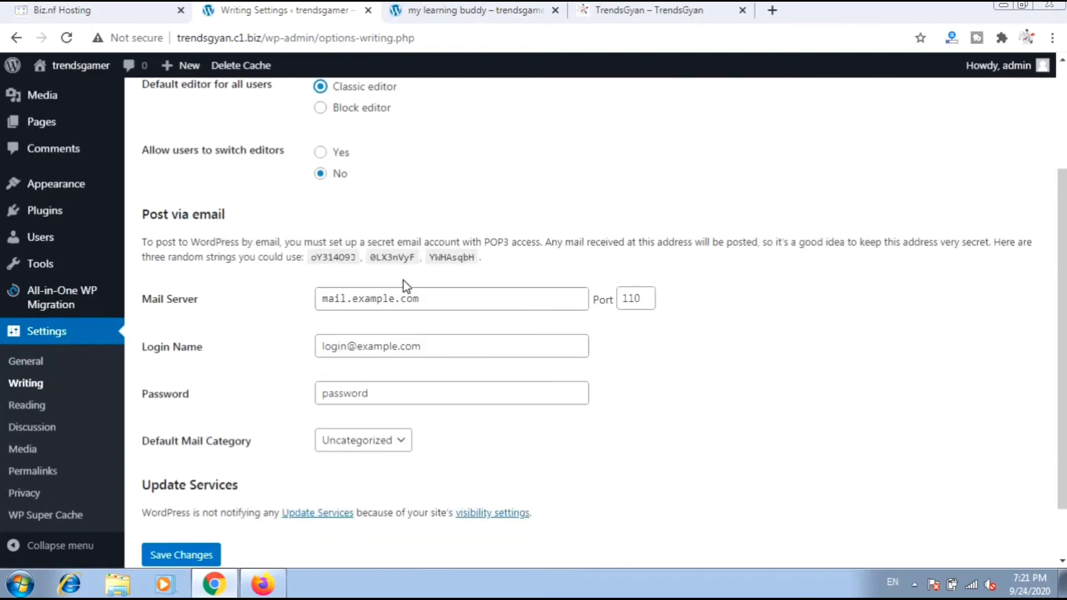
left_click(321, 154)
left_click(322, 173)
left_click(321, 152)
scroll(388, 218, "down", 2)
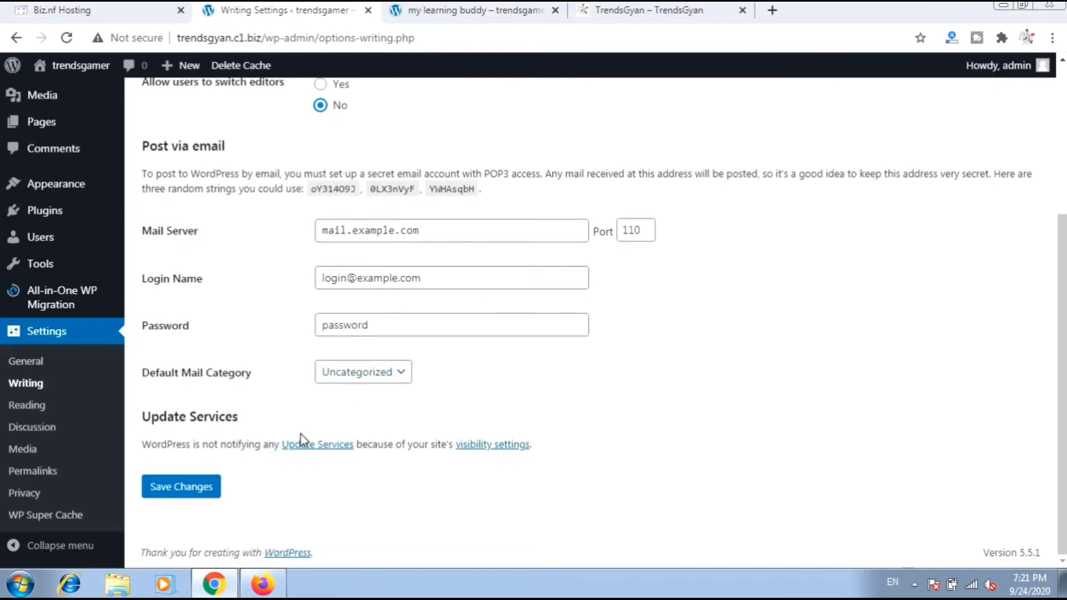
- In the reading settings, try a static page for the homepage display, with Sample Page as the homepage
left_click(32, 414)
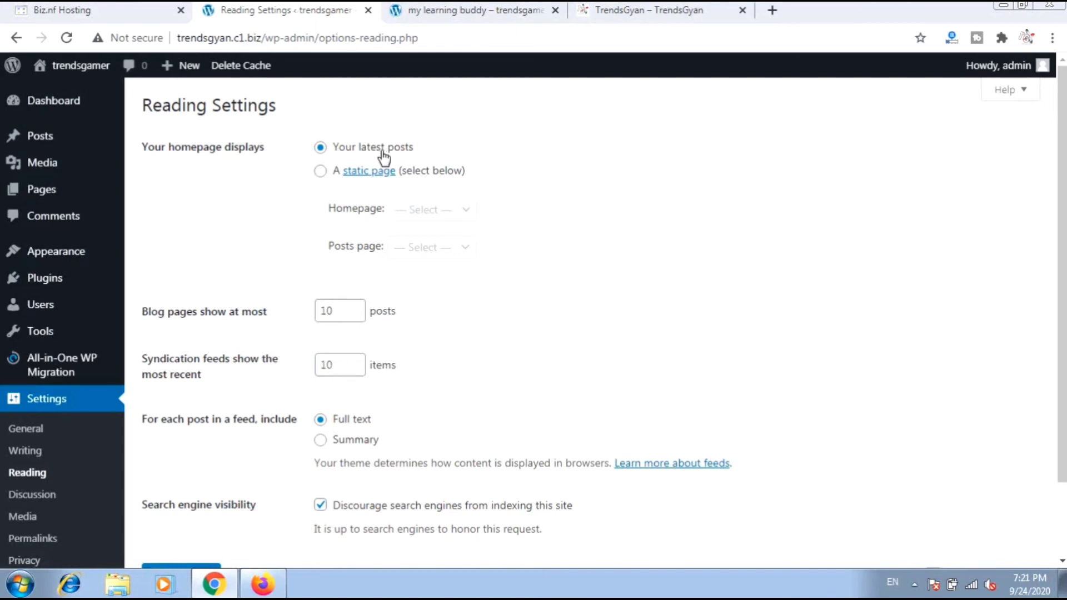
left_click(320, 171)
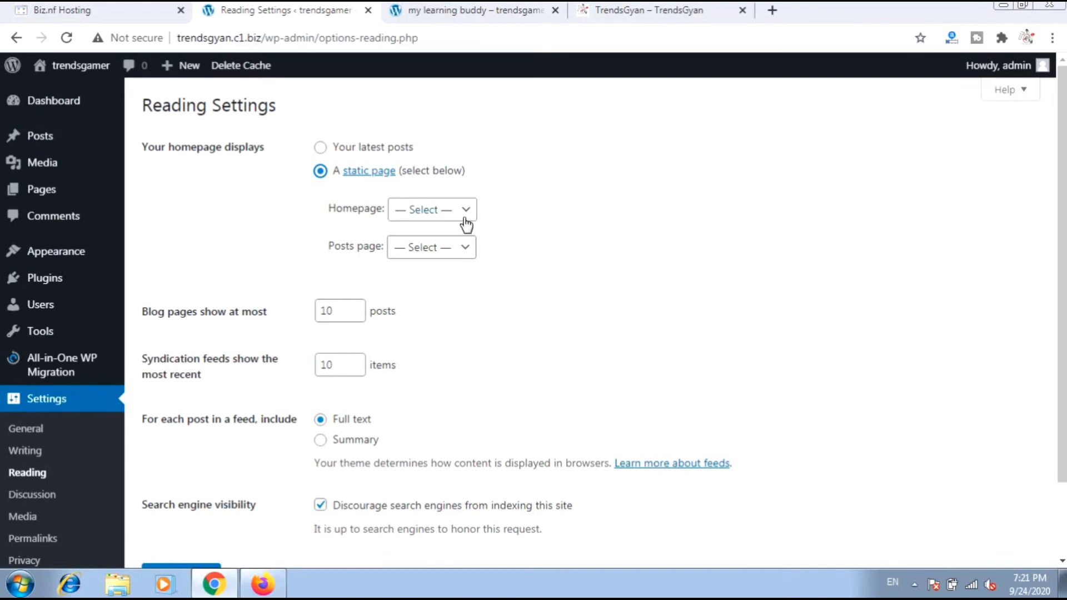
left_click(420, 208)
left_click(421, 247)
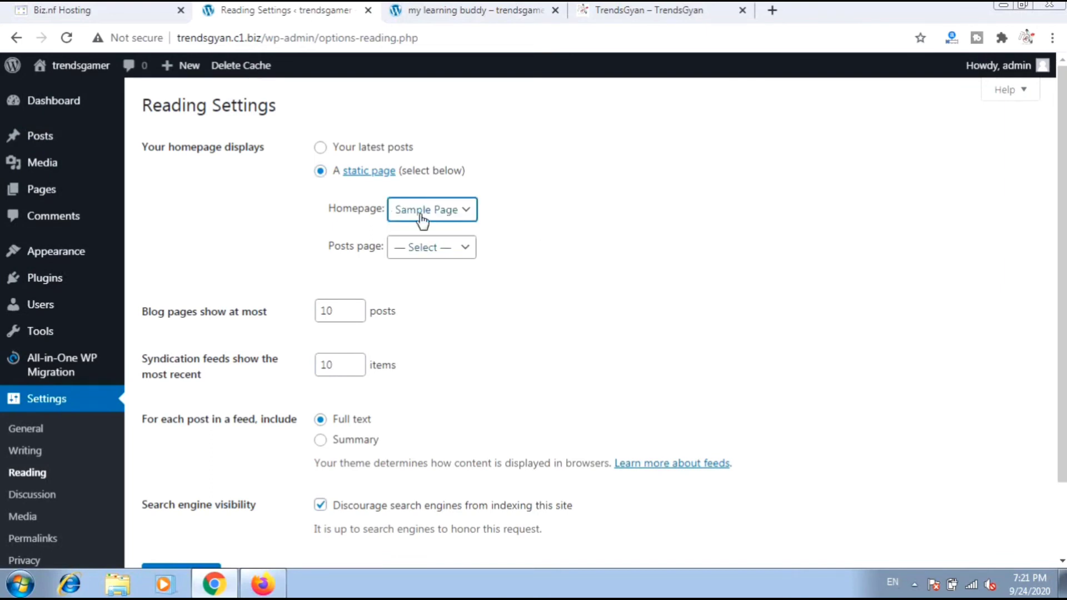
- Clear the static homepage selection, leave the posts page unselected, and review the remaining reading settings
left_click(442, 211)
left_click(439, 229)
left_click(412, 251)
left_click(412, 253)
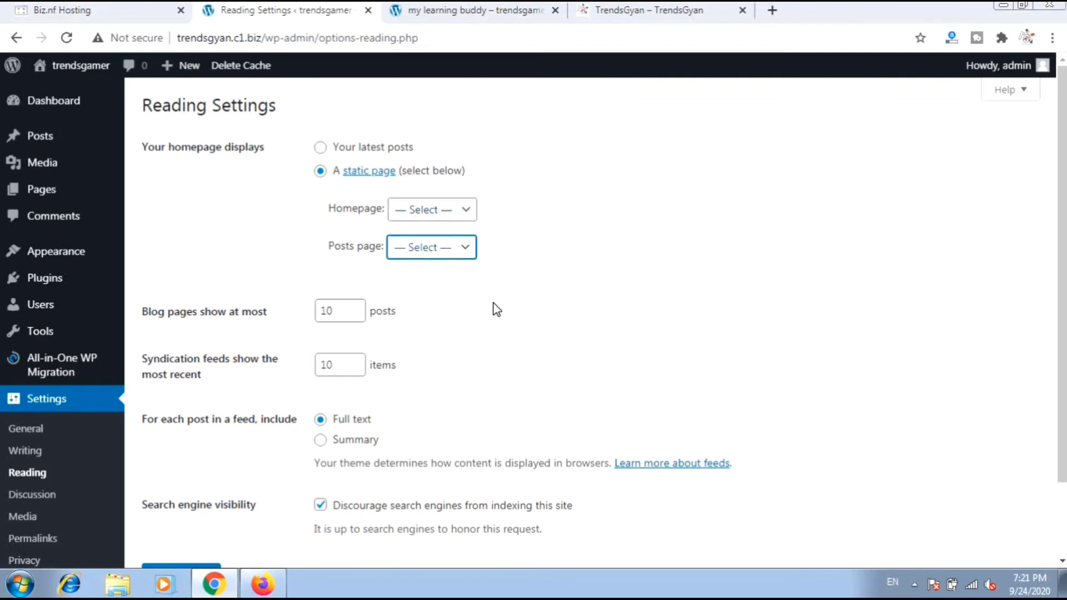
left_click(454, 251)
left_click(458, 249)
scroll(378, 356, "down", 1)
scroll(393, 355, "down", 1)
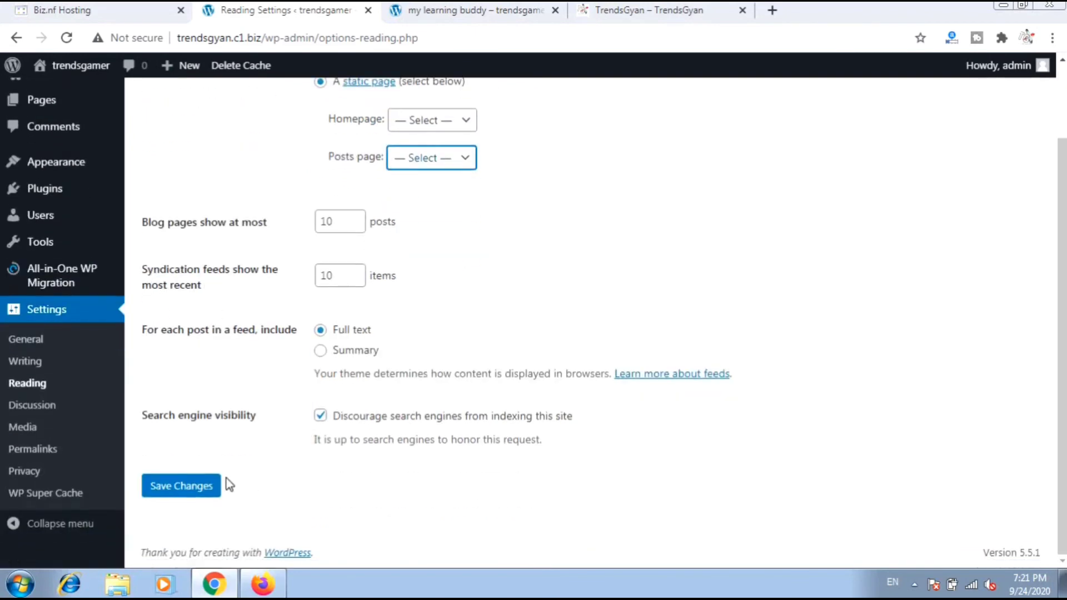
- Review the discussion settings and tick the email notification for whenever anyone posts a comment
left_click(51, 412)
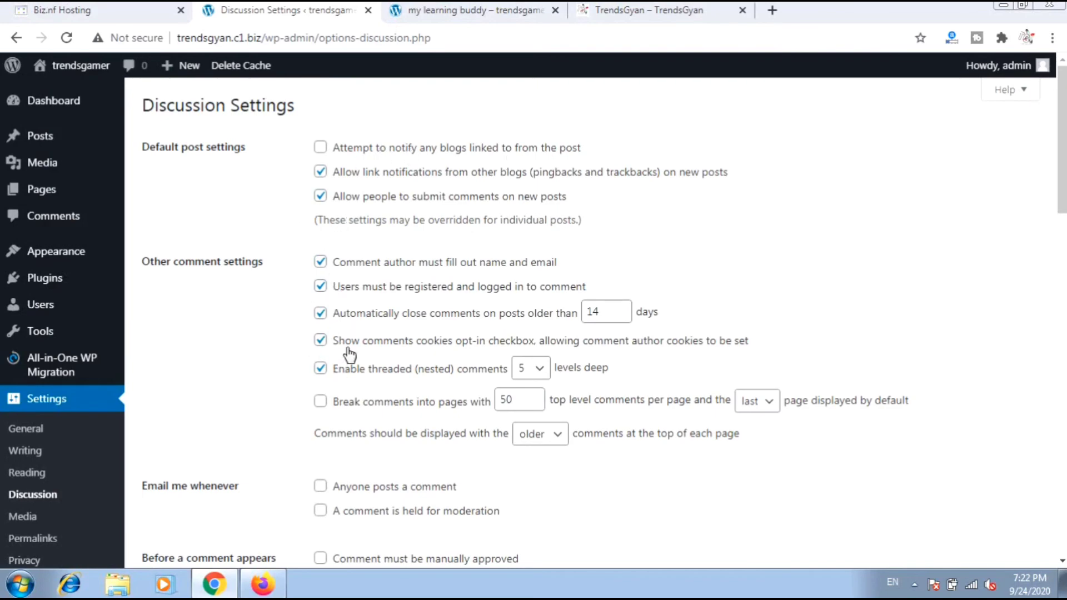
scroll(350, 354, "down", 3)
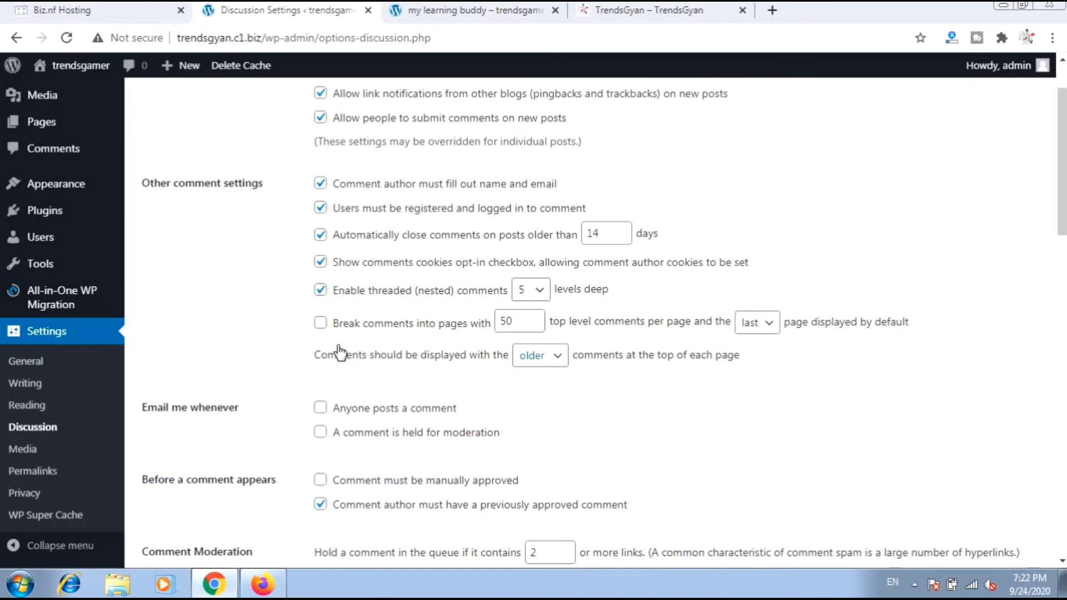
scroll(340, 353, "down", 1)
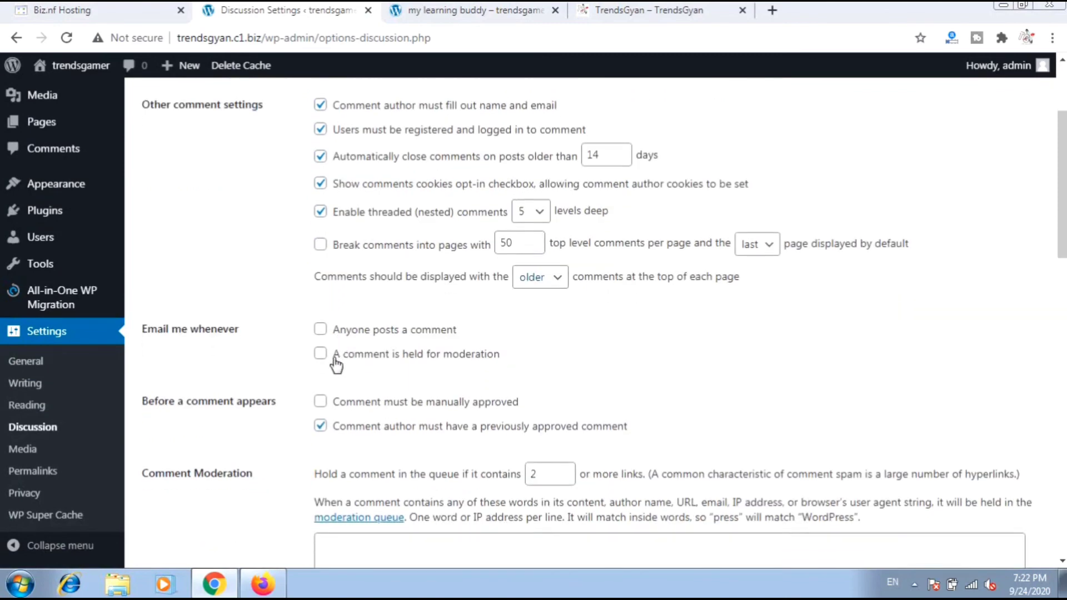
left_click(327, 332)
scroll(332, 376, "down", 1)
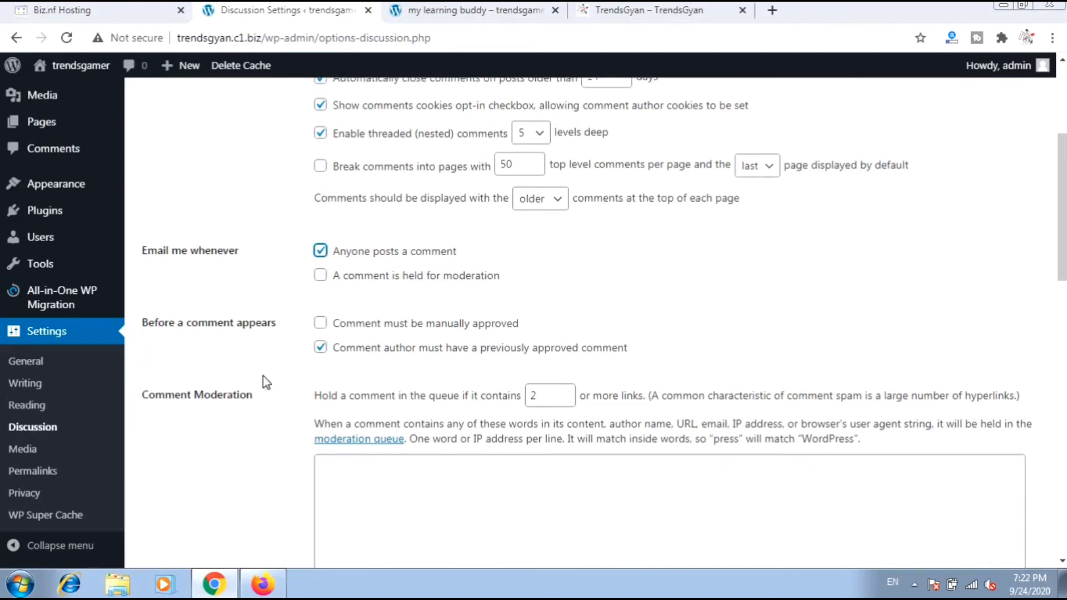
- Examine the image sizes in the media settings and the available URL structures in the permalink settings
left_click(35, 457)
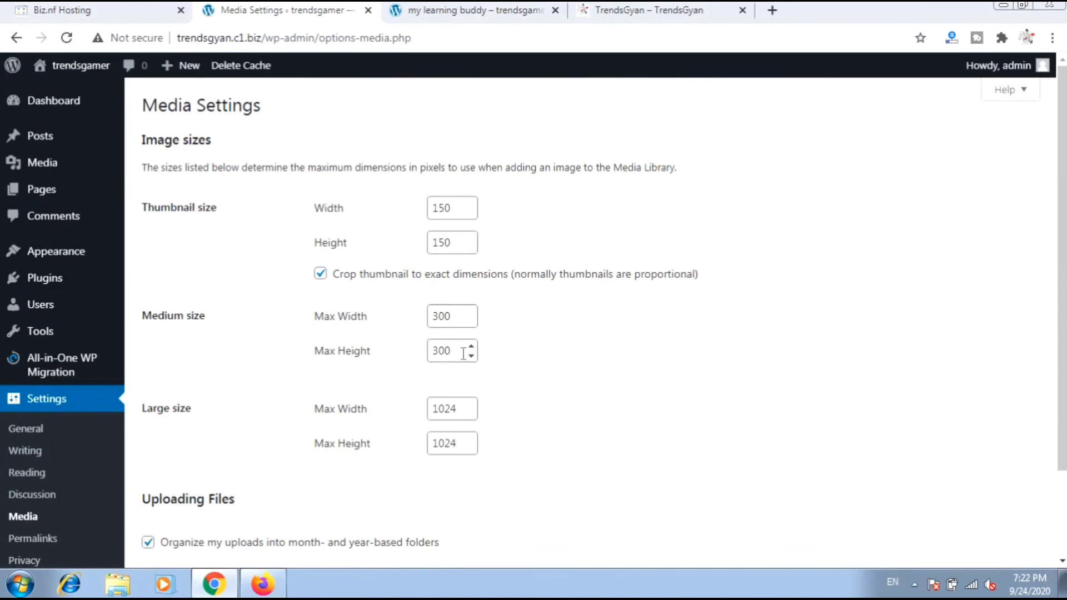
scroll(478, 349, "down", 2)
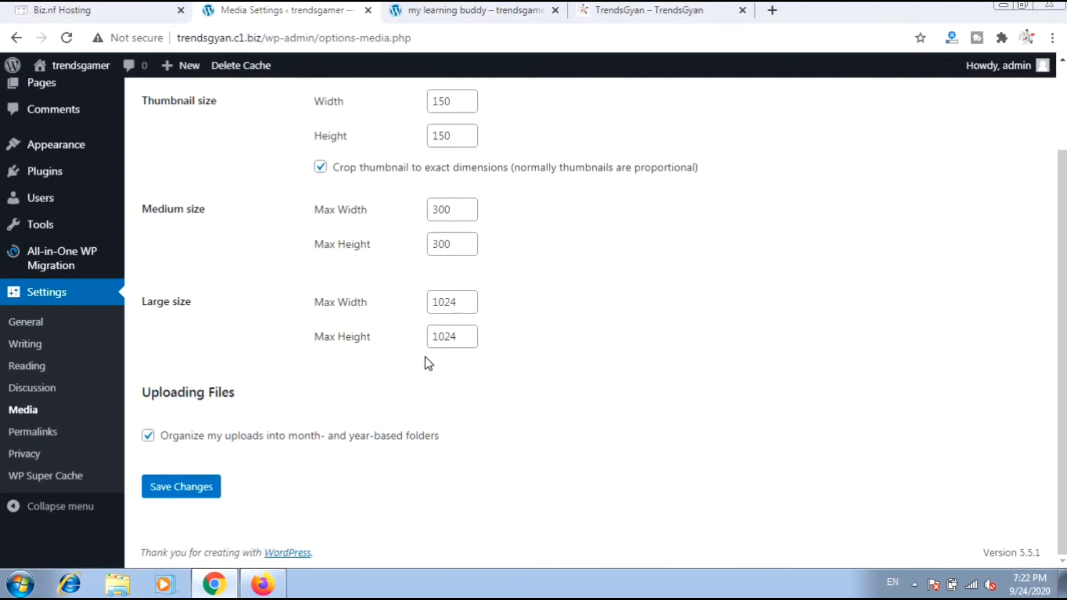
left_click(55, 434)
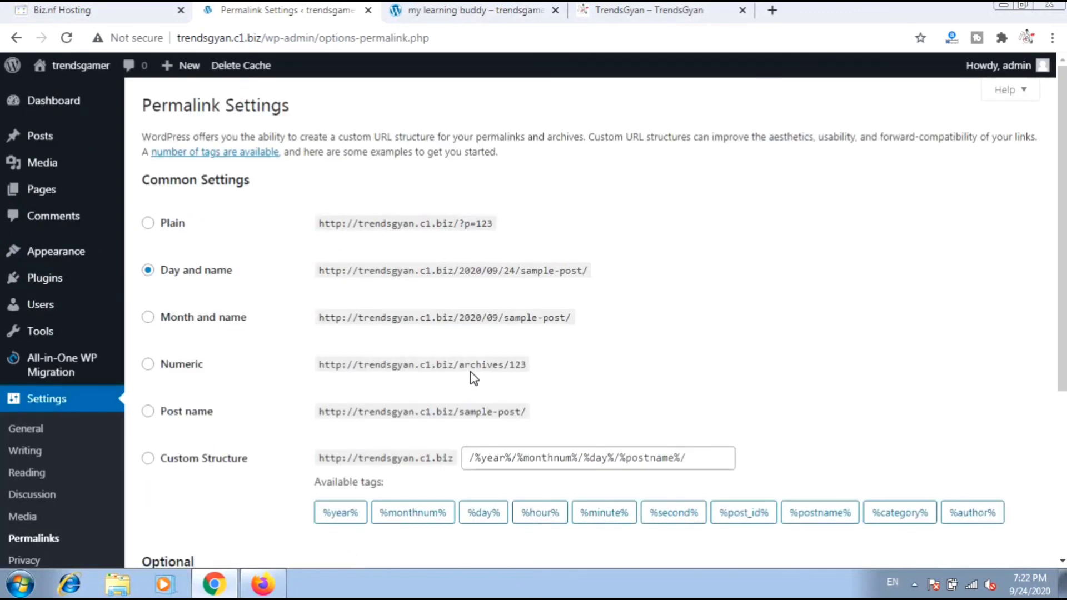
scroll(473, 379, "down", 3)
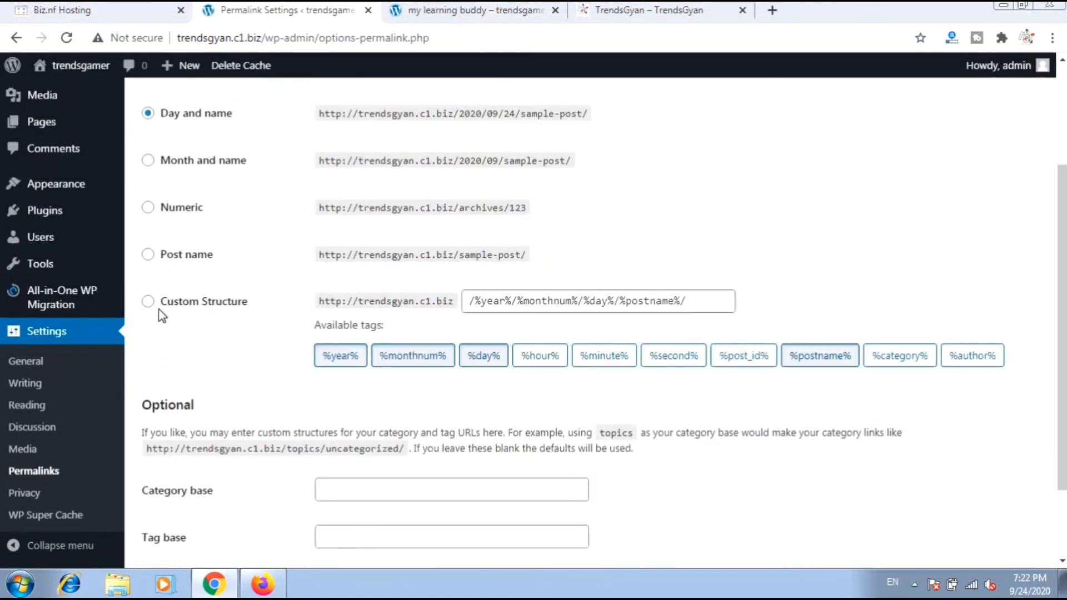
scroll(321, 288, "up", 3)
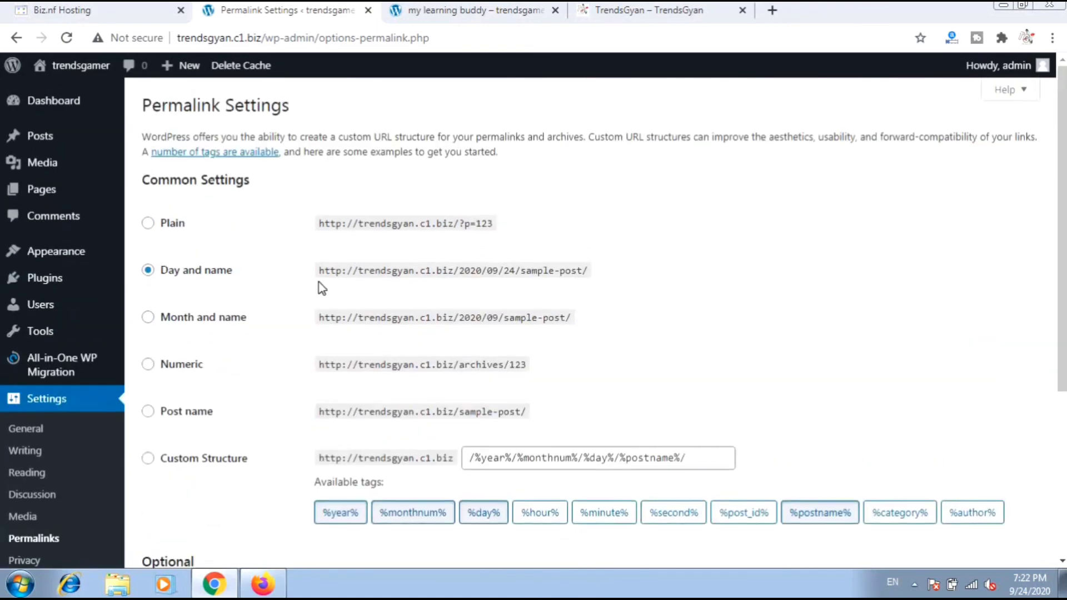
left_click_drag(493, 38, 177, 38)
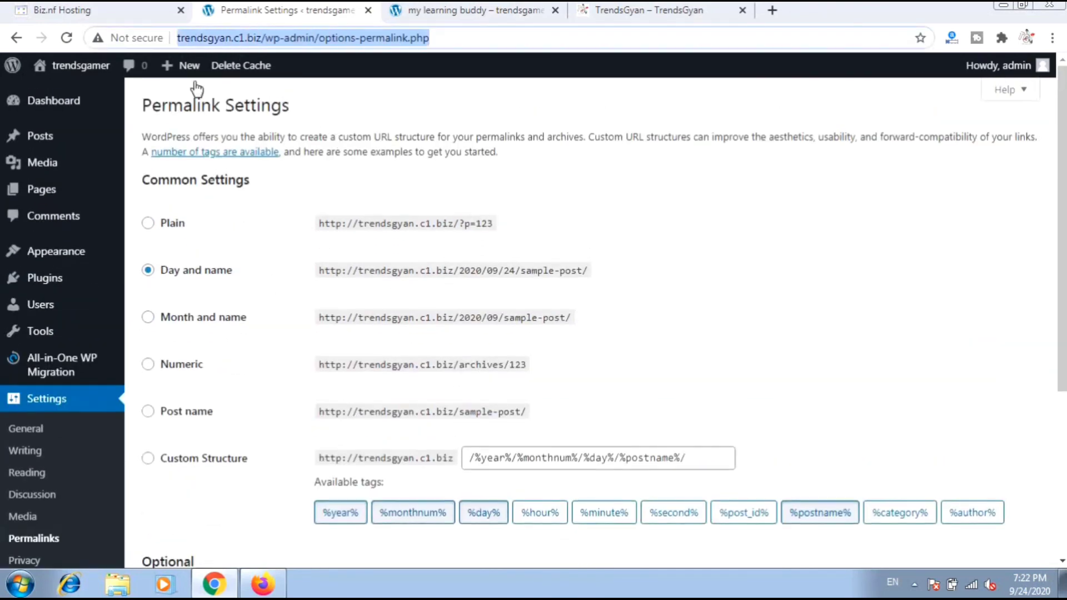
- Try the Plain and Day and name permalink structures, compare the example URLs, and select Post name
left_click(166, 227)
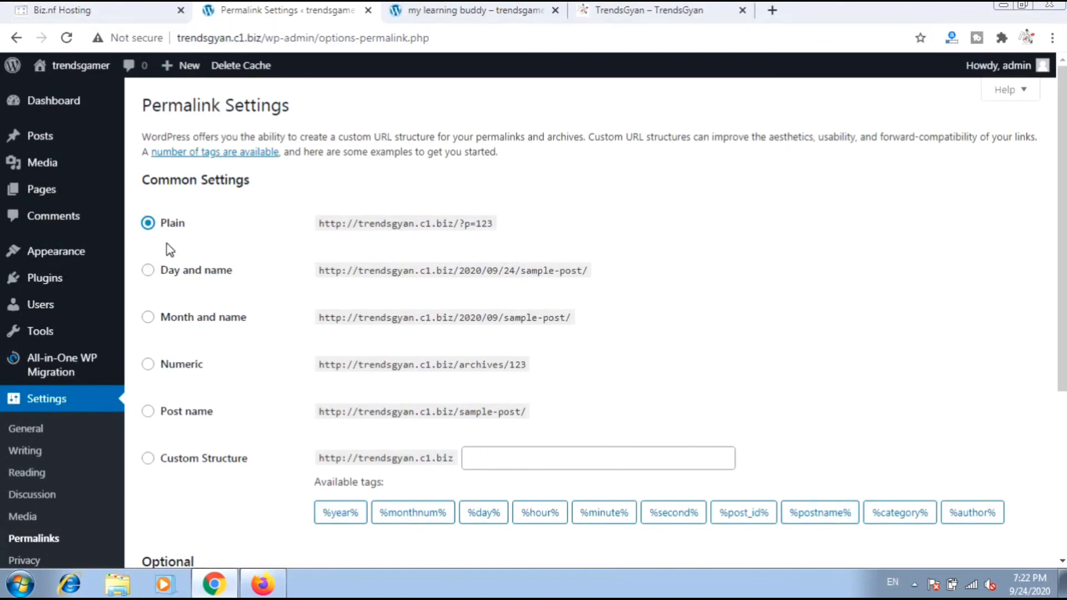
left_click(149, 271)
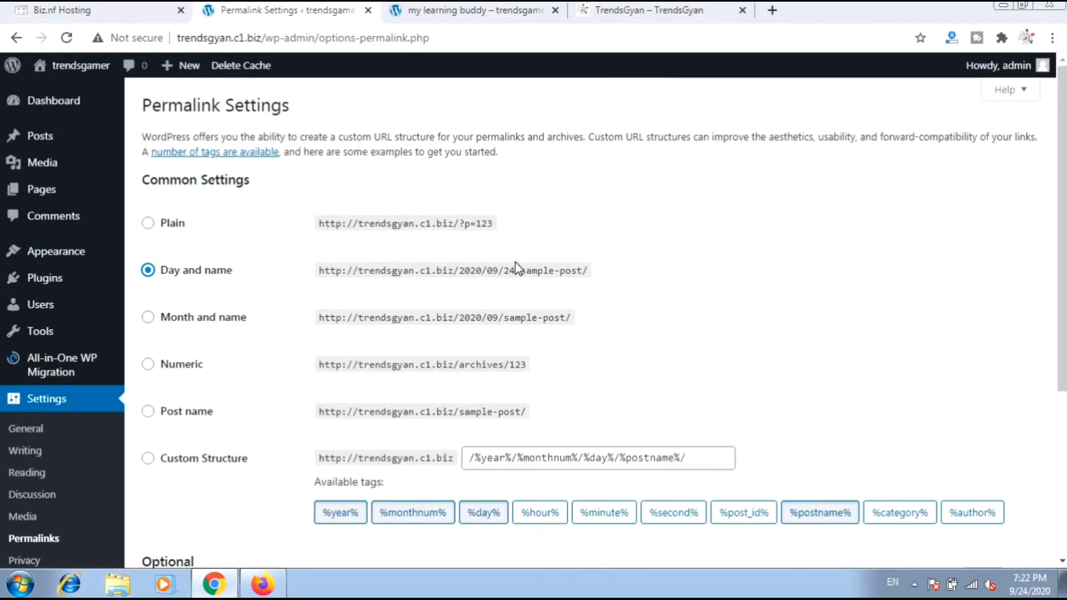
left_click_drag(549, 271, 464, 272)
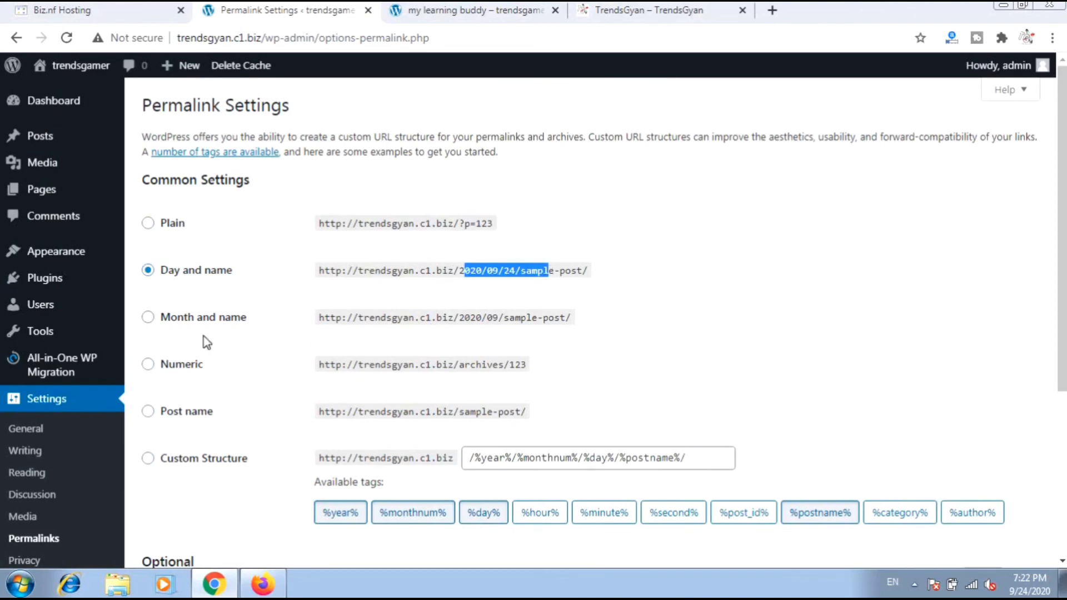
left_click_drag(482, 318, 554, 318)
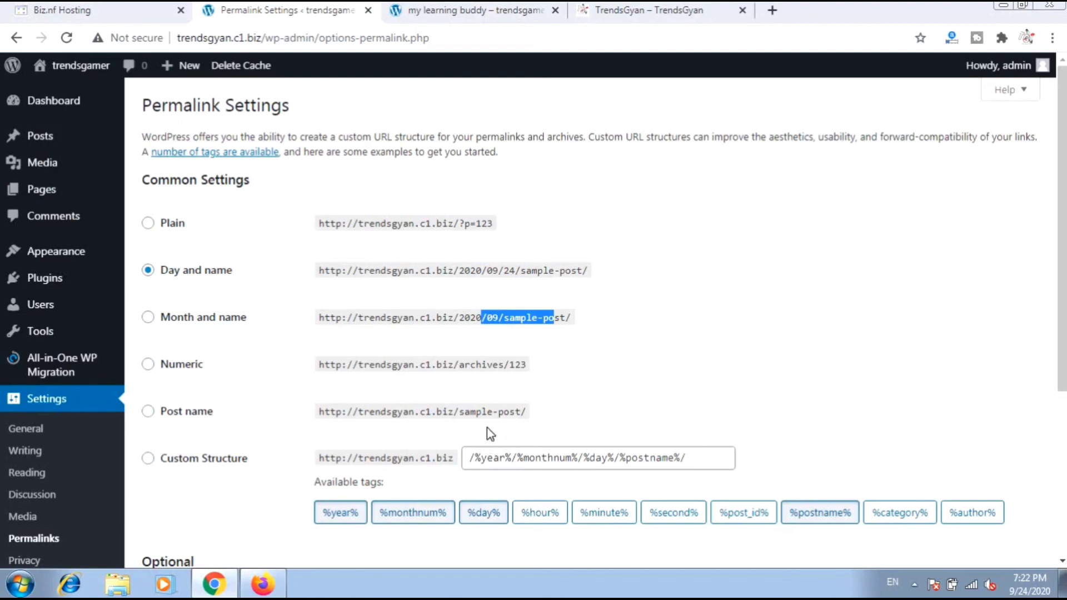
left_click(148, 413)
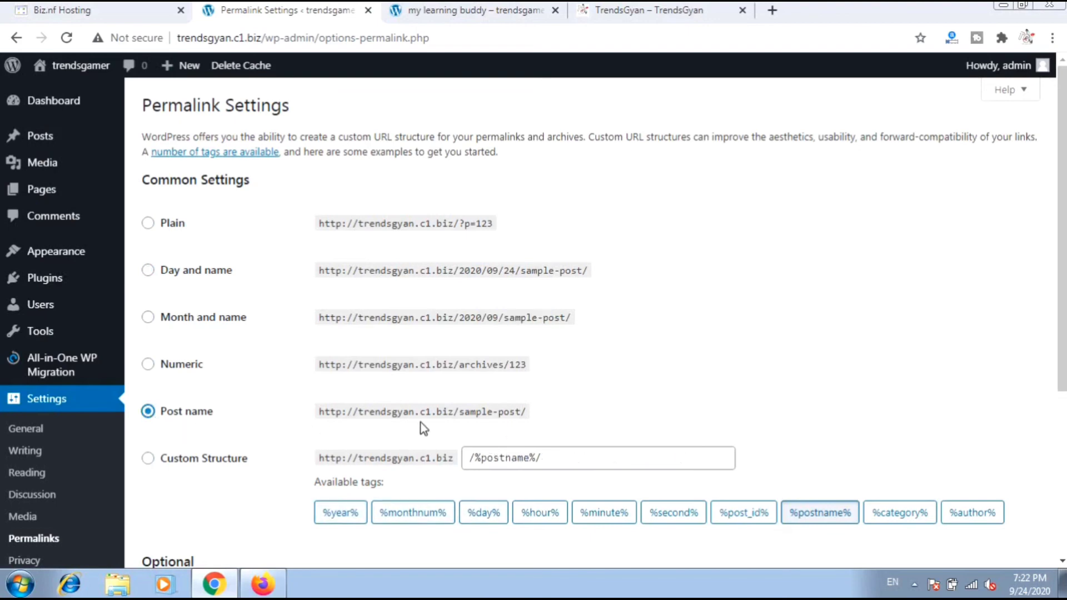
scroll(443, 467, "down", 4)
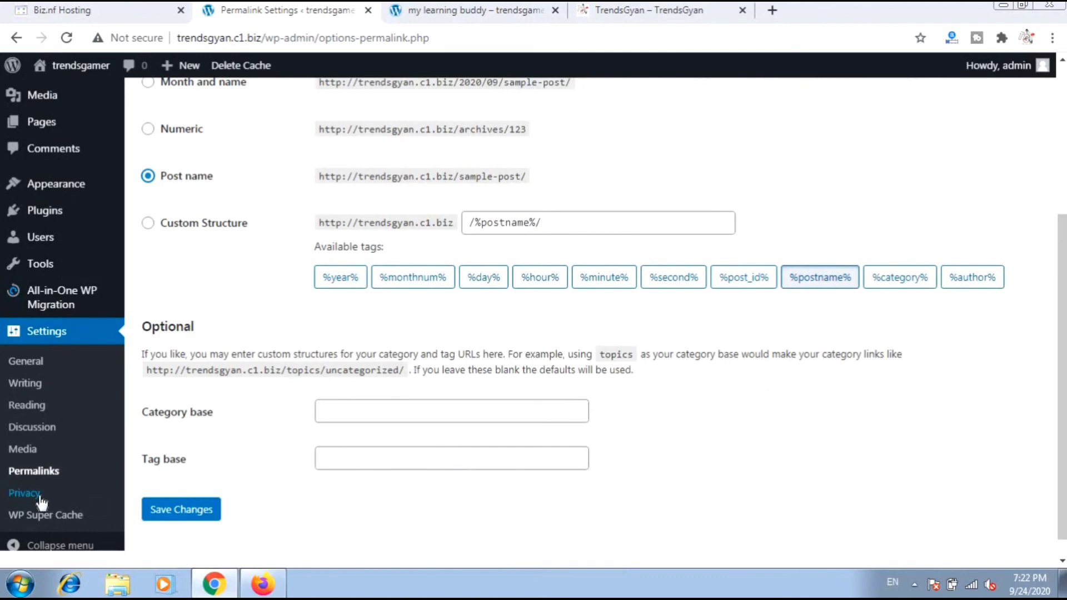
- Open the privacy settings and examine the page choices, keeping Privacy Policy as the selected privacy page
left_click(24, 493)
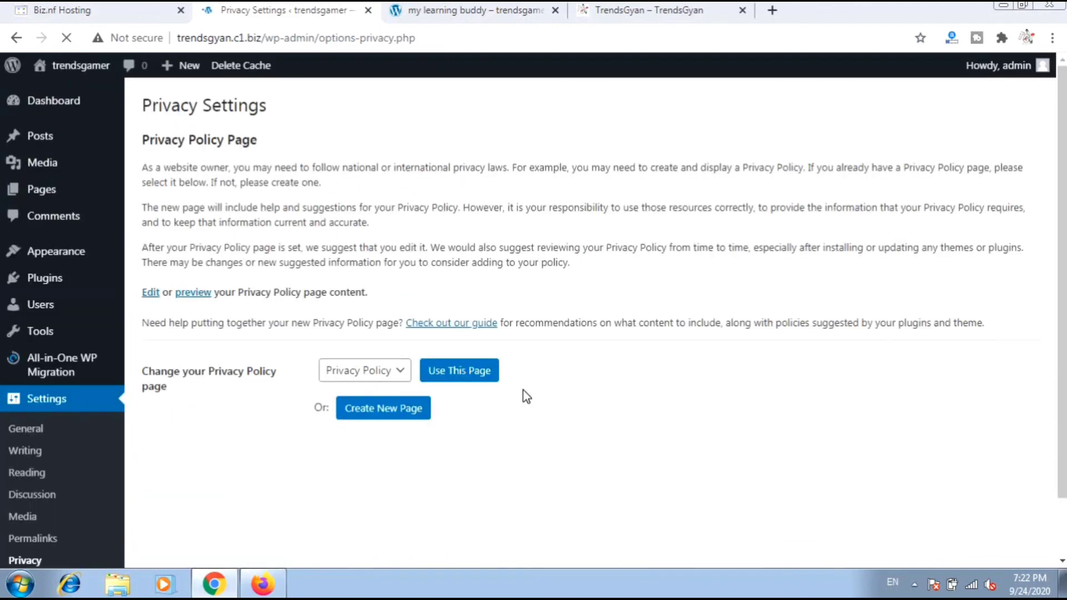
scroll(522, 390, "down", 1)
left_click(389, 304)
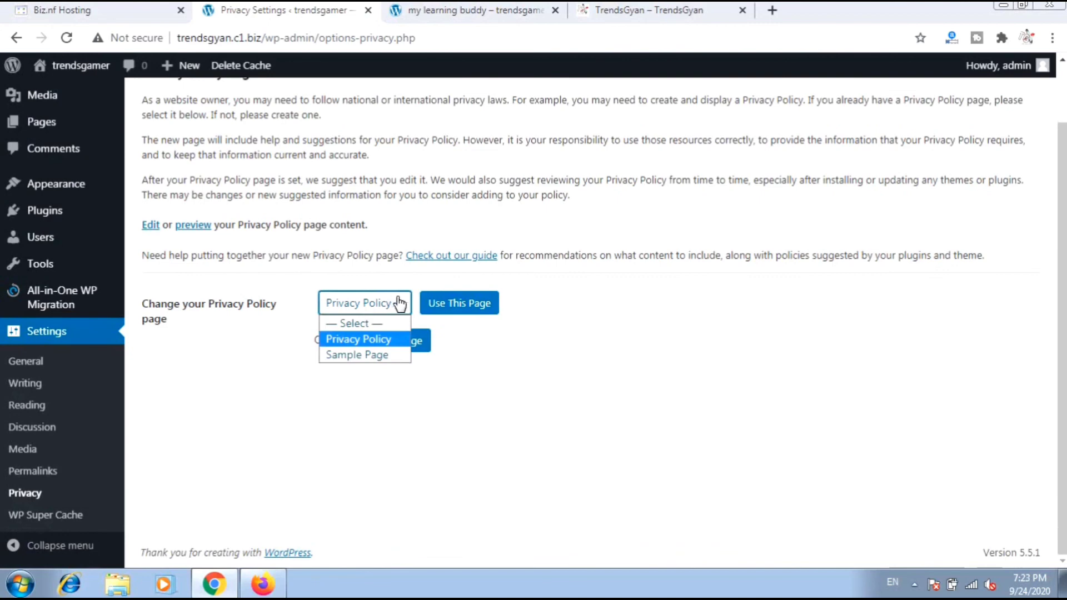
left_click(379, 345)
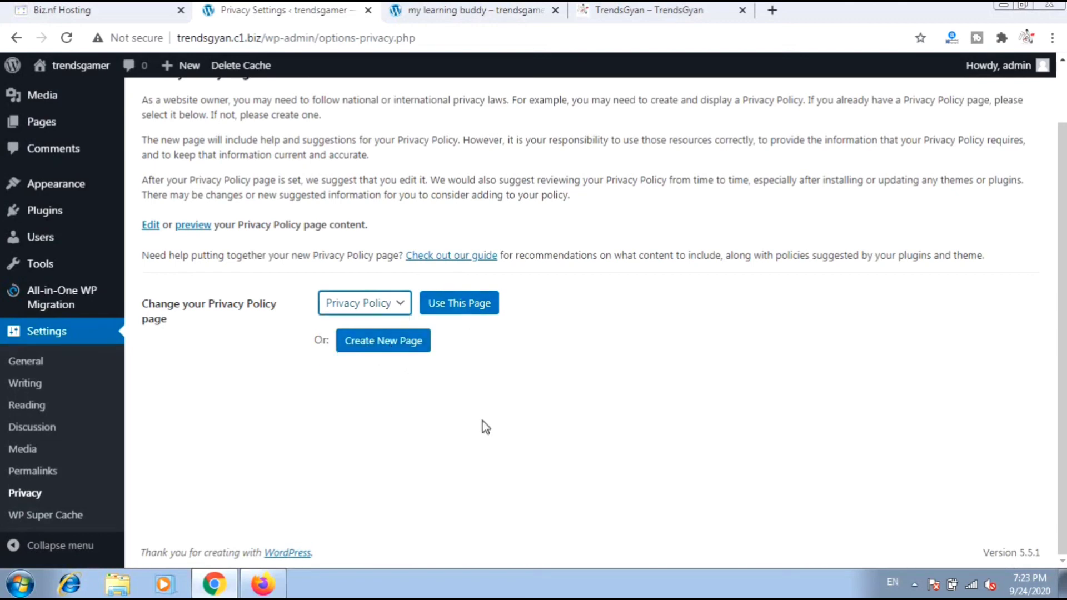
scroll(471, 499, "up", 2)
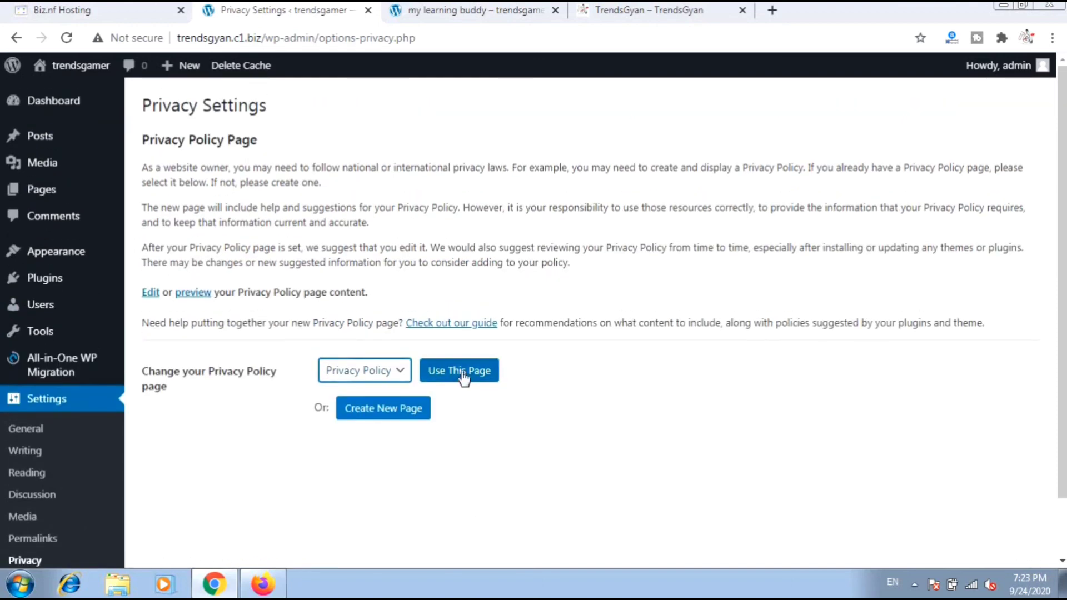
scroll(149, 543, "down", 2)
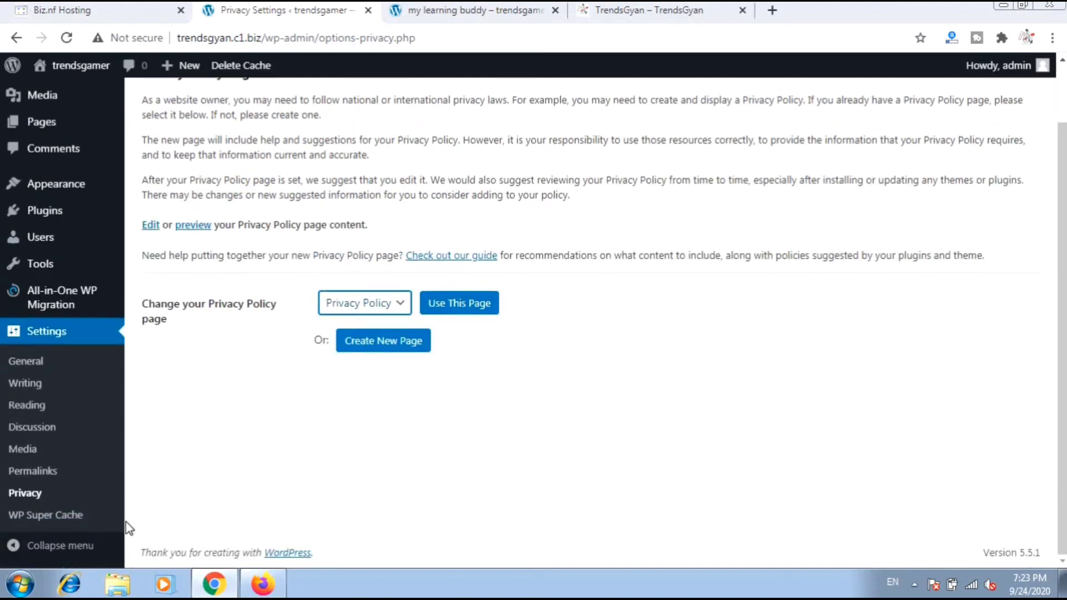
- Open the WP Super Cache settings and examine the easy options and the advanced caching, delivery method and cache location options
left_click(40, 521)
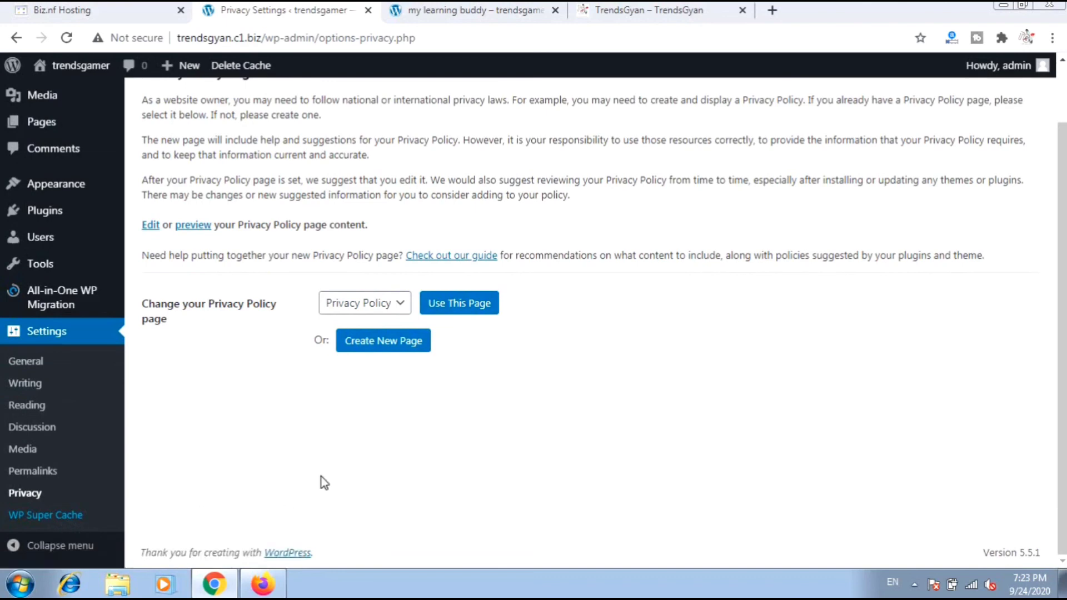
left_click(59, 521)
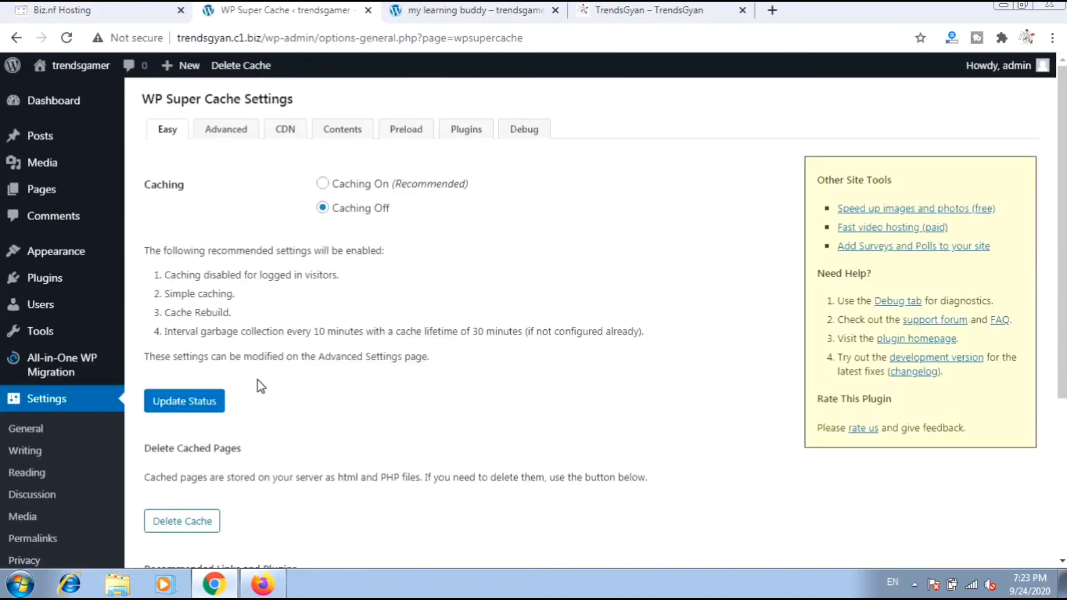
left_click(236, 133)
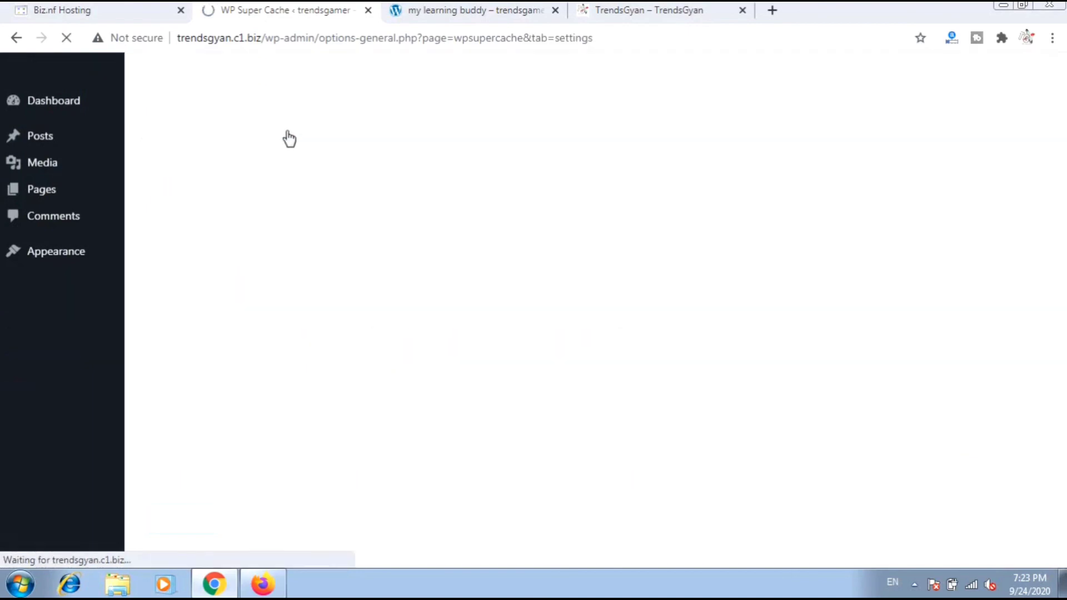
scroll(341, 402, "down", 18)
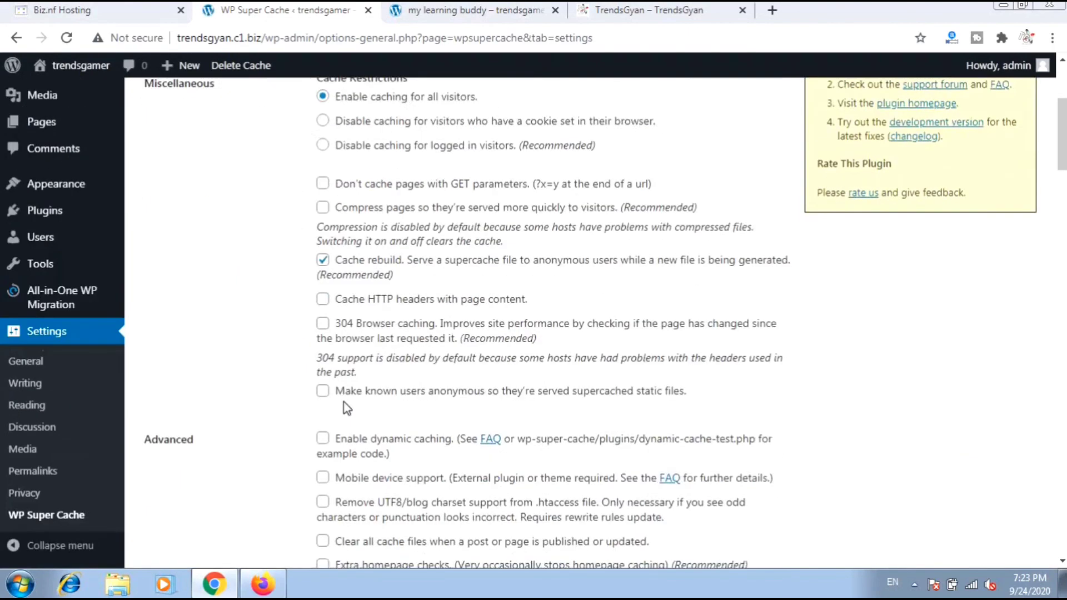
scroll(345, 404, "up", 8)
scroll(349, 402, "up", 10)
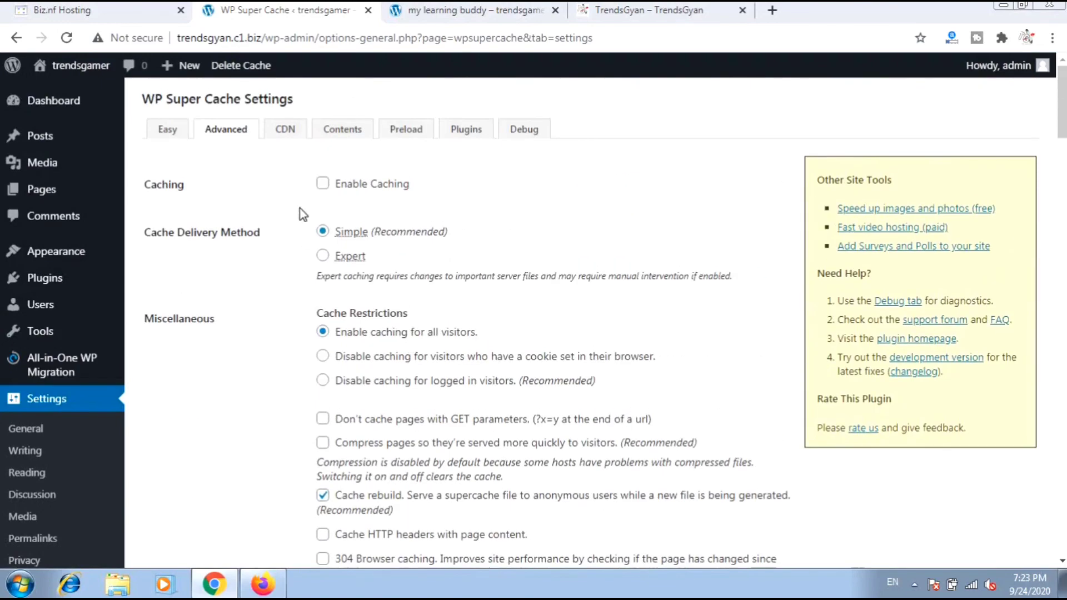
scroll(288, 241, "down", 15)
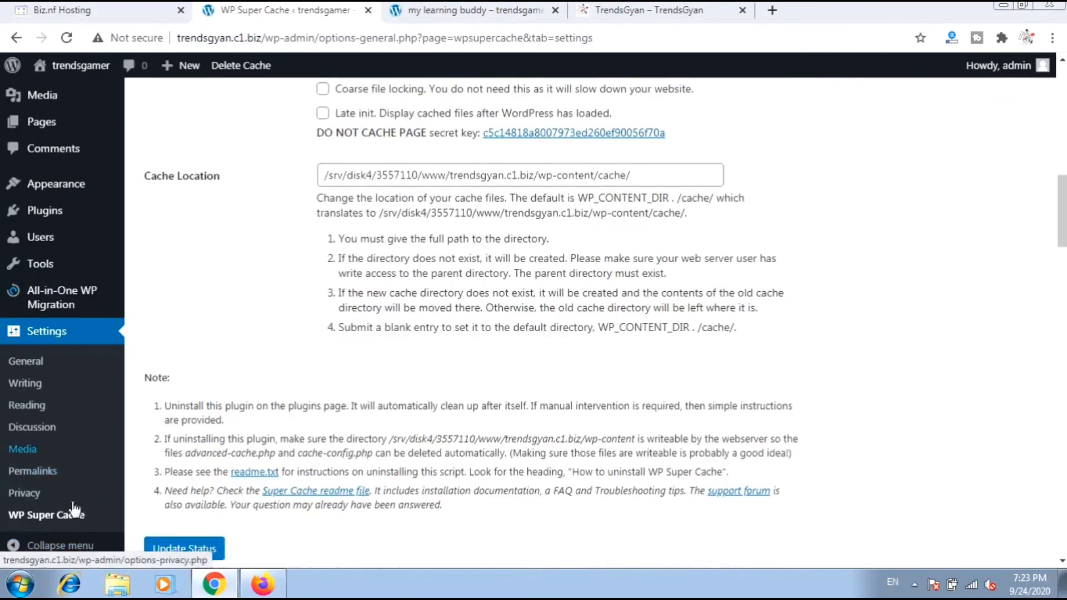
scroll(22, 515, "down", 5)
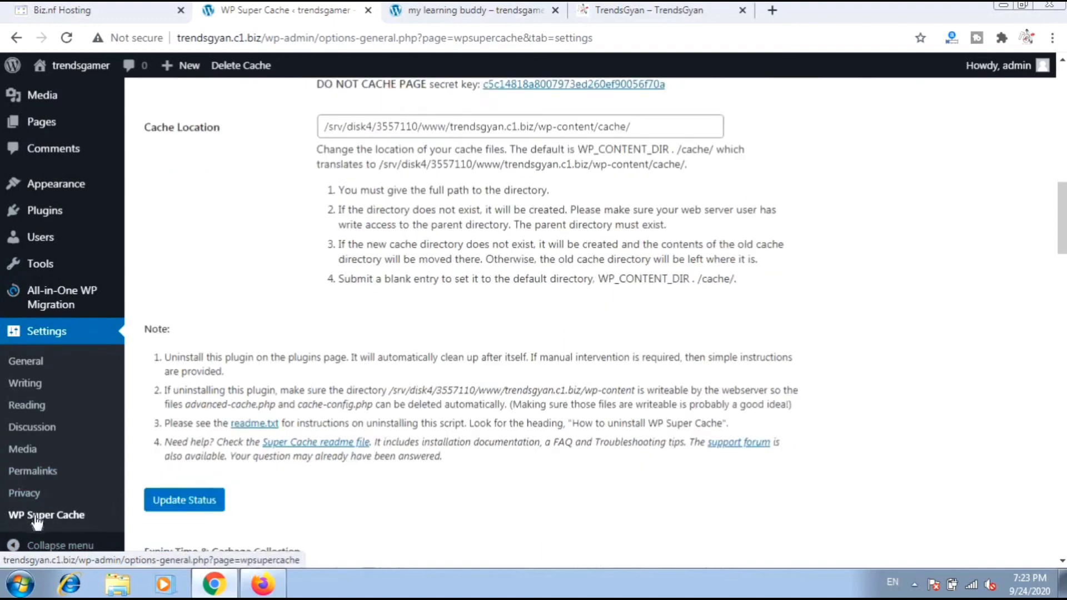
scroll(368, 518, "up", 15)
scroll(368, 517, "up", 2)
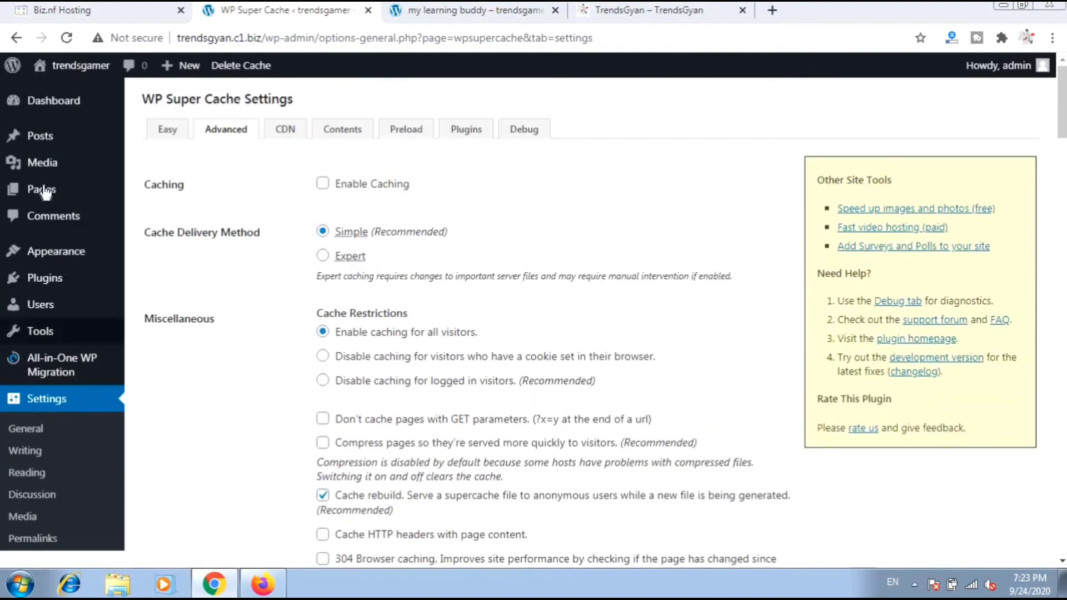
- View the list of all posts, and return to the dashboard home to look over its overview sections
left_click(41, 139)
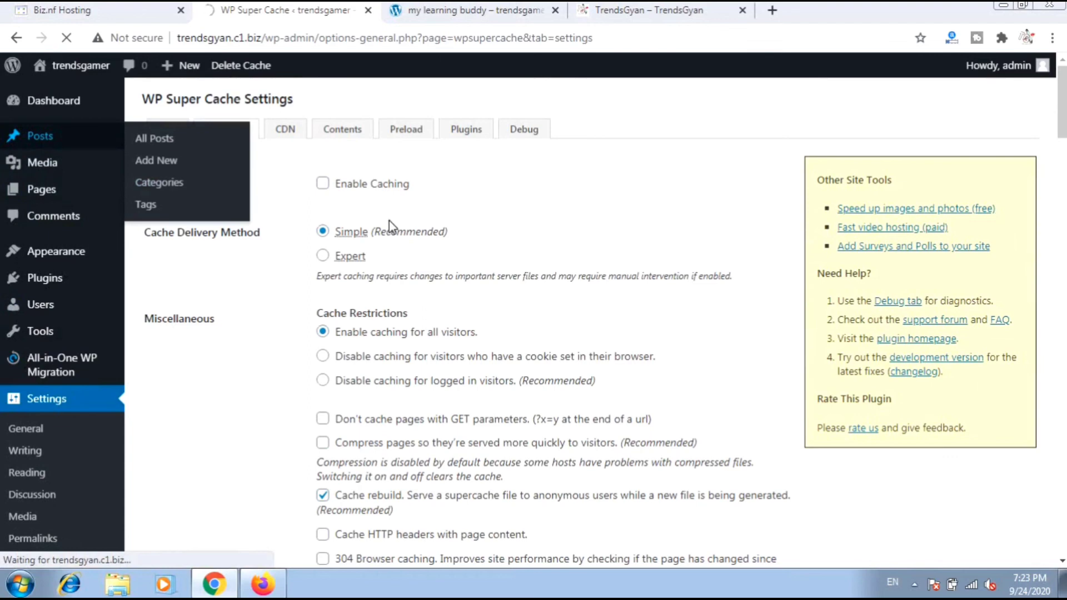
mouse_move(79, 106)
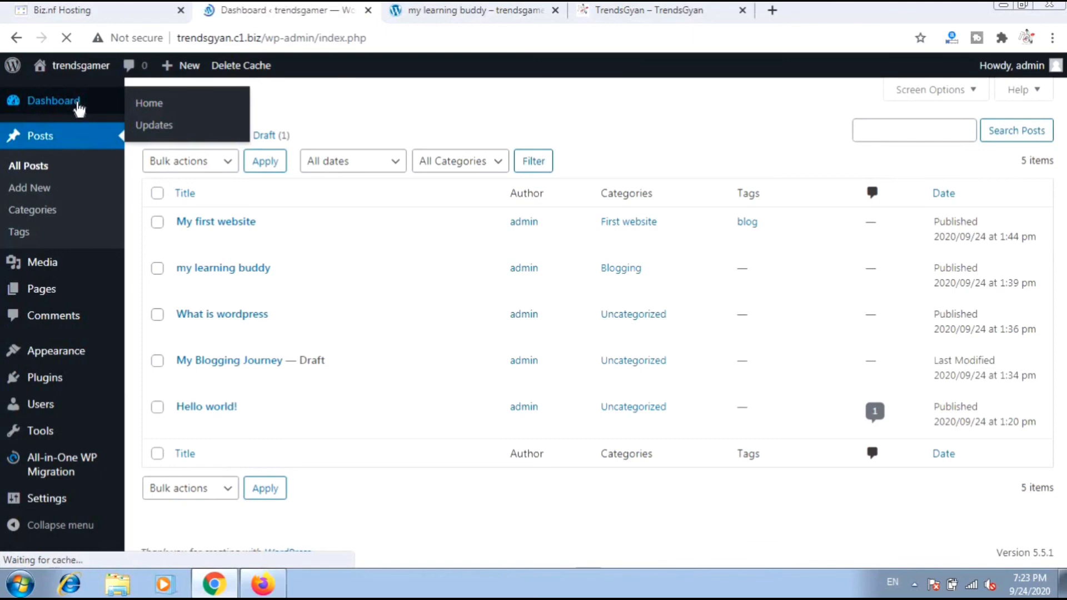
scroll(300, 300, "down", 7)
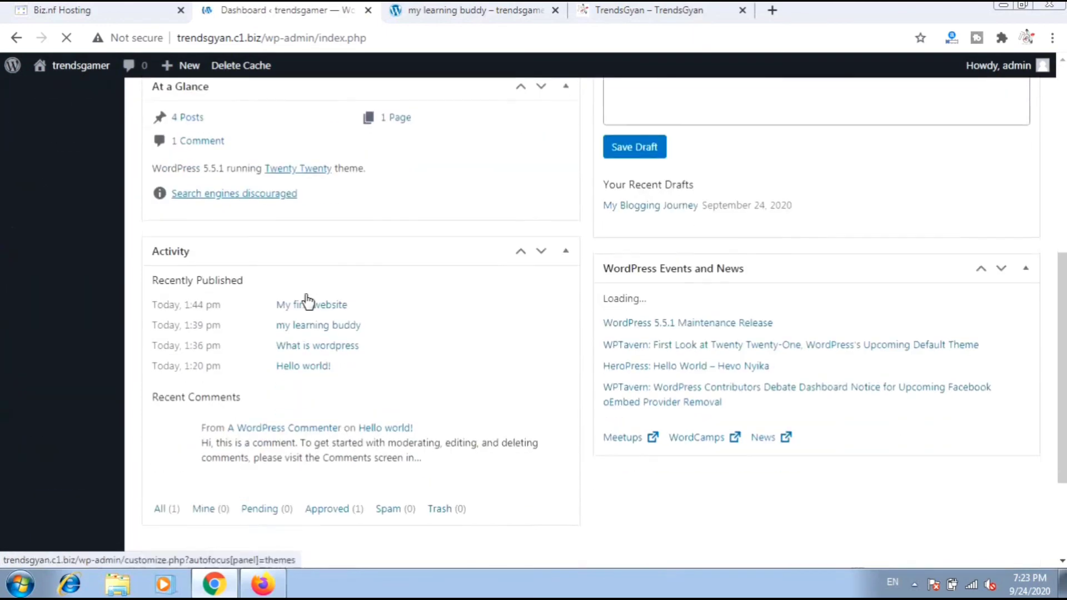
scroll(305, 300, "up", 7)
scroll(309, 300, "up", 1)
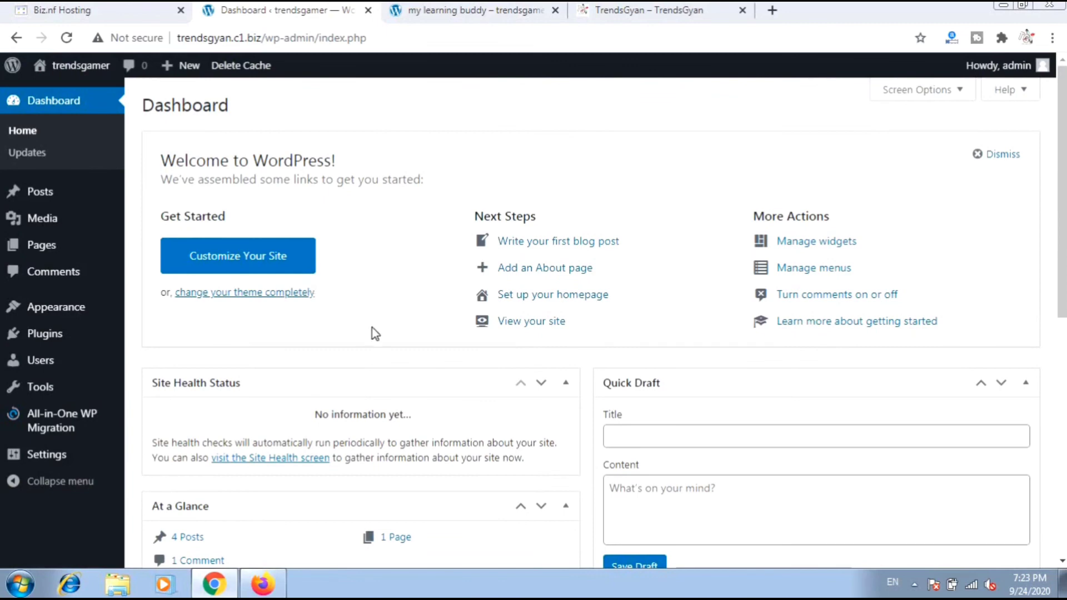
- Examine the dashboard's At a Glance, Activity and WordPress Events and News sections, including the recently published posts and recent comments
scroll(370, 351, "down", 8)
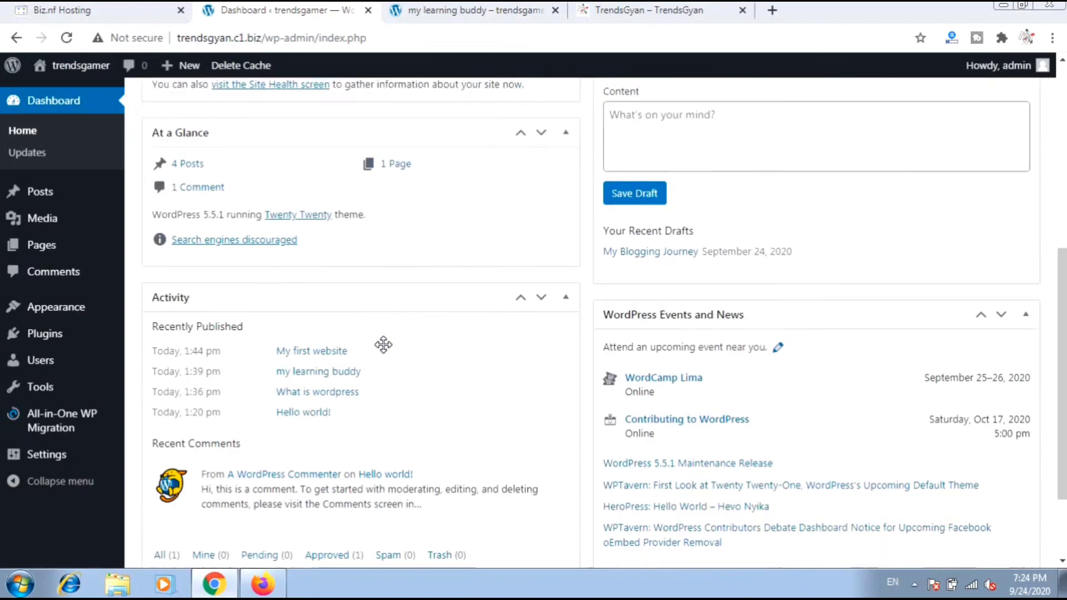
scroll(390, 328, "up", 8)
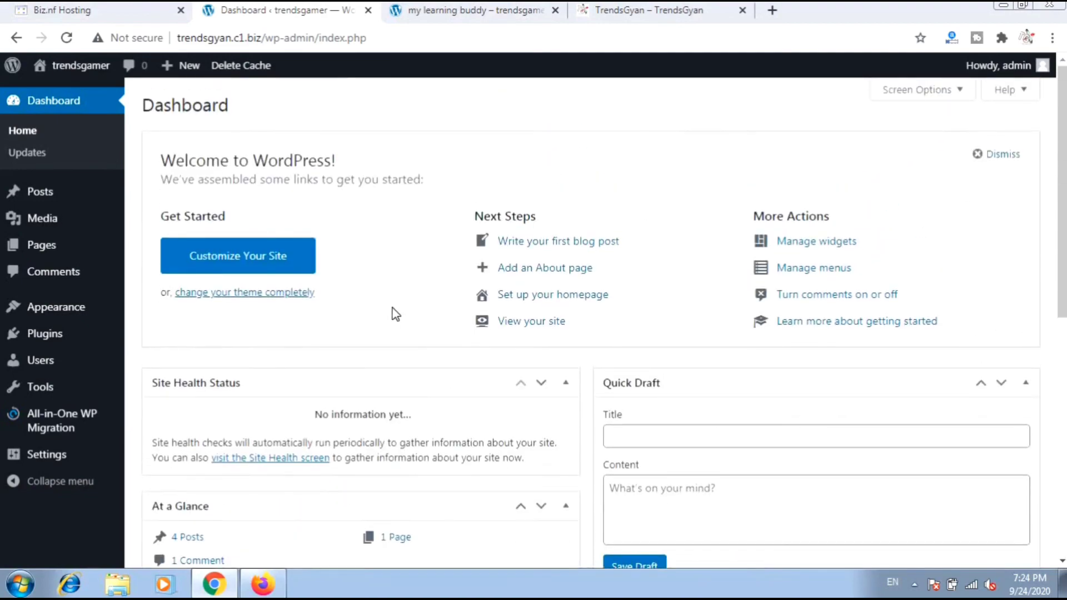
scroll(392, 308, "down", 8)
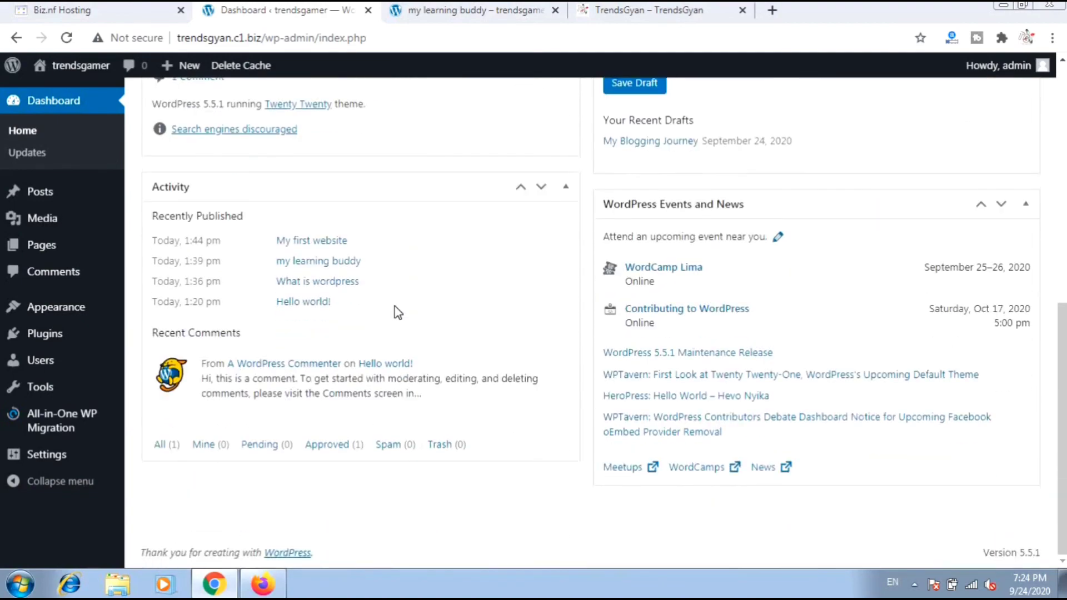
scroll(398, 312, "up", 8)
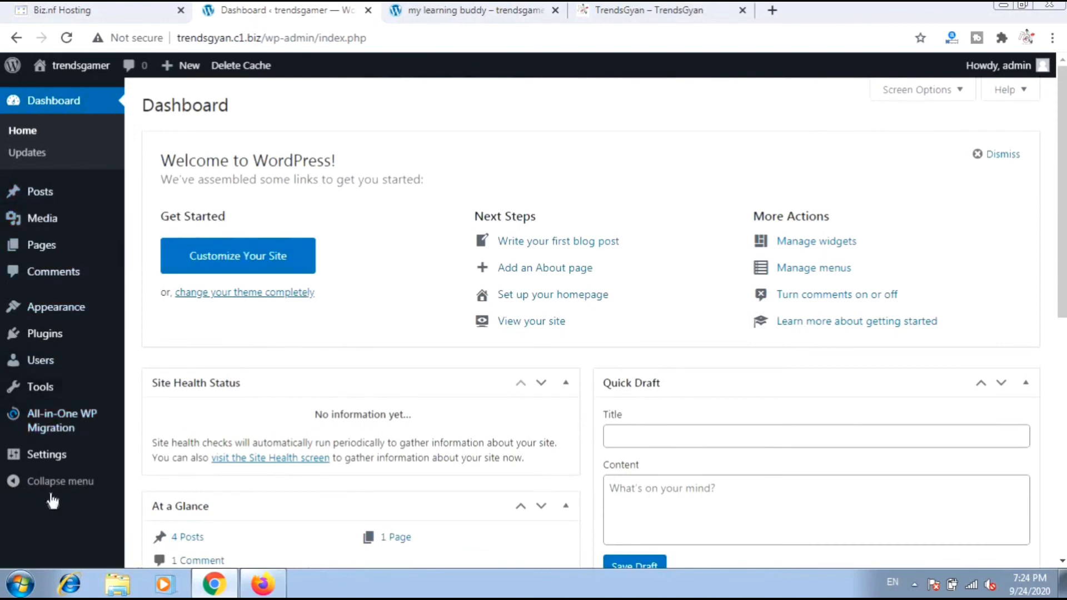
scroll(573, 286, "down", 8)
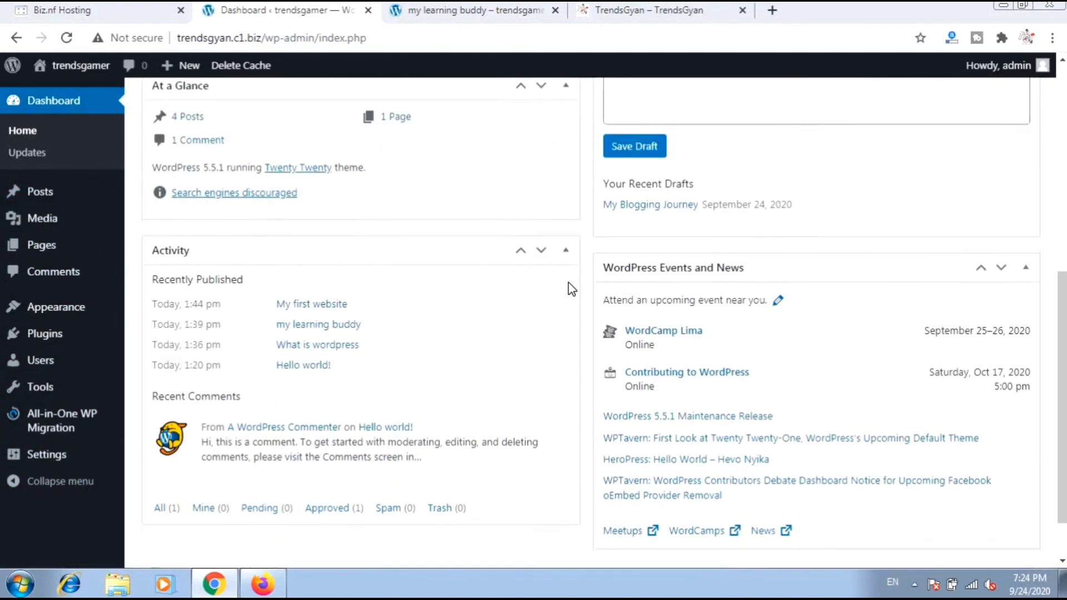
scroll(572, 289, "down", 1)
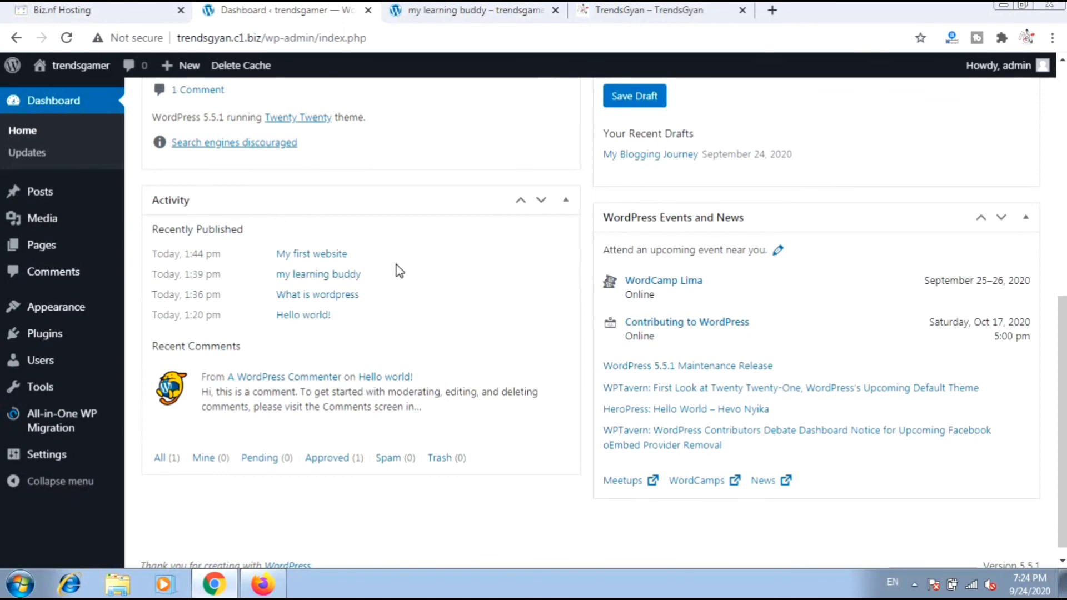
left_click_drag(377, 247, 285, 377)
left_click(529, 285)
scroll(545, 362, "down", 1)
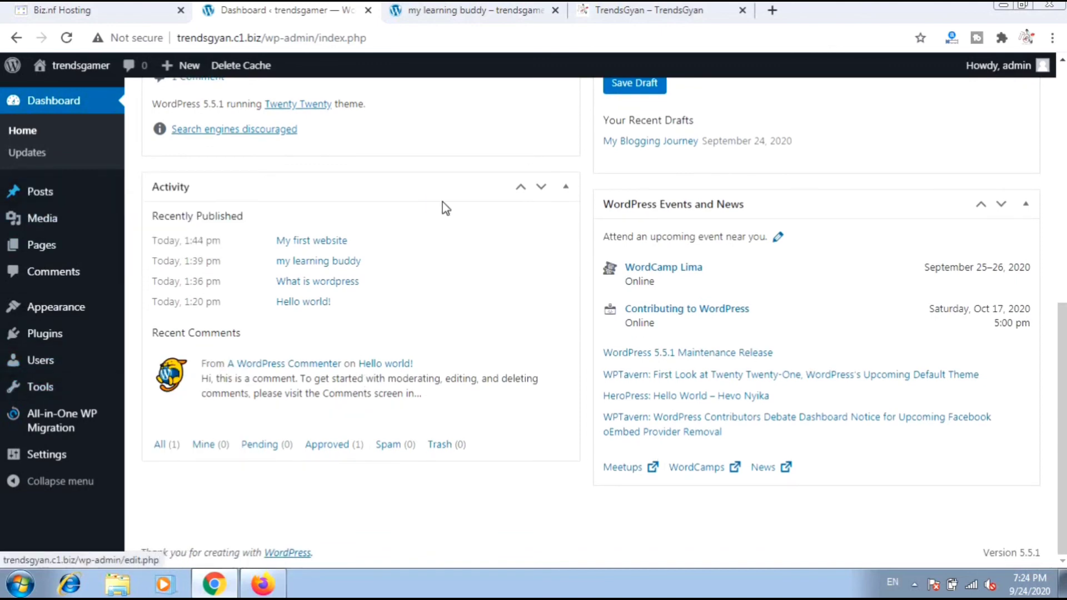
scroll(443, 202, "up", 8)
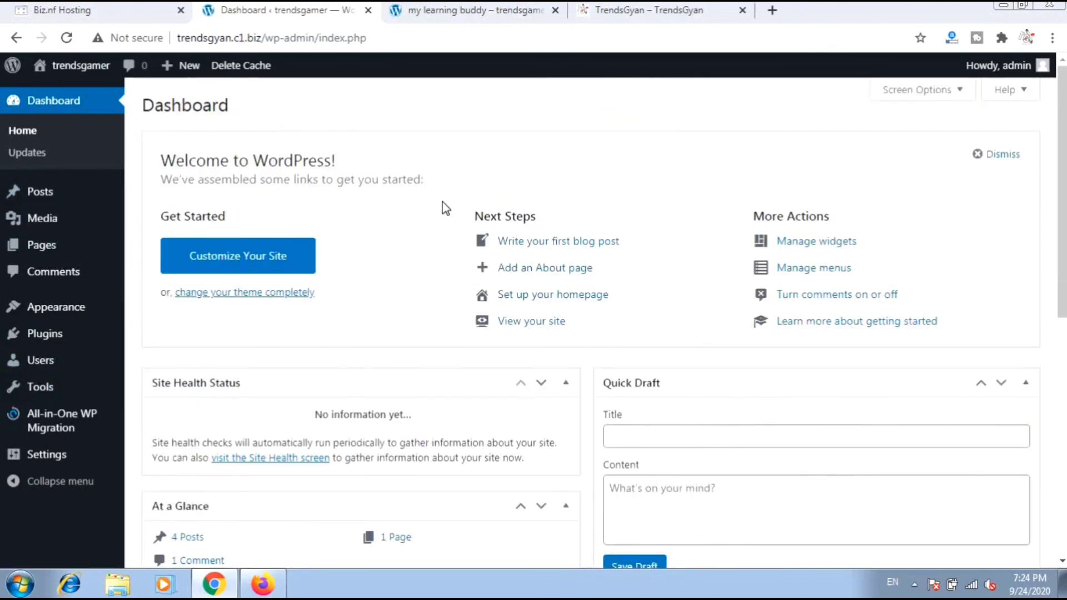